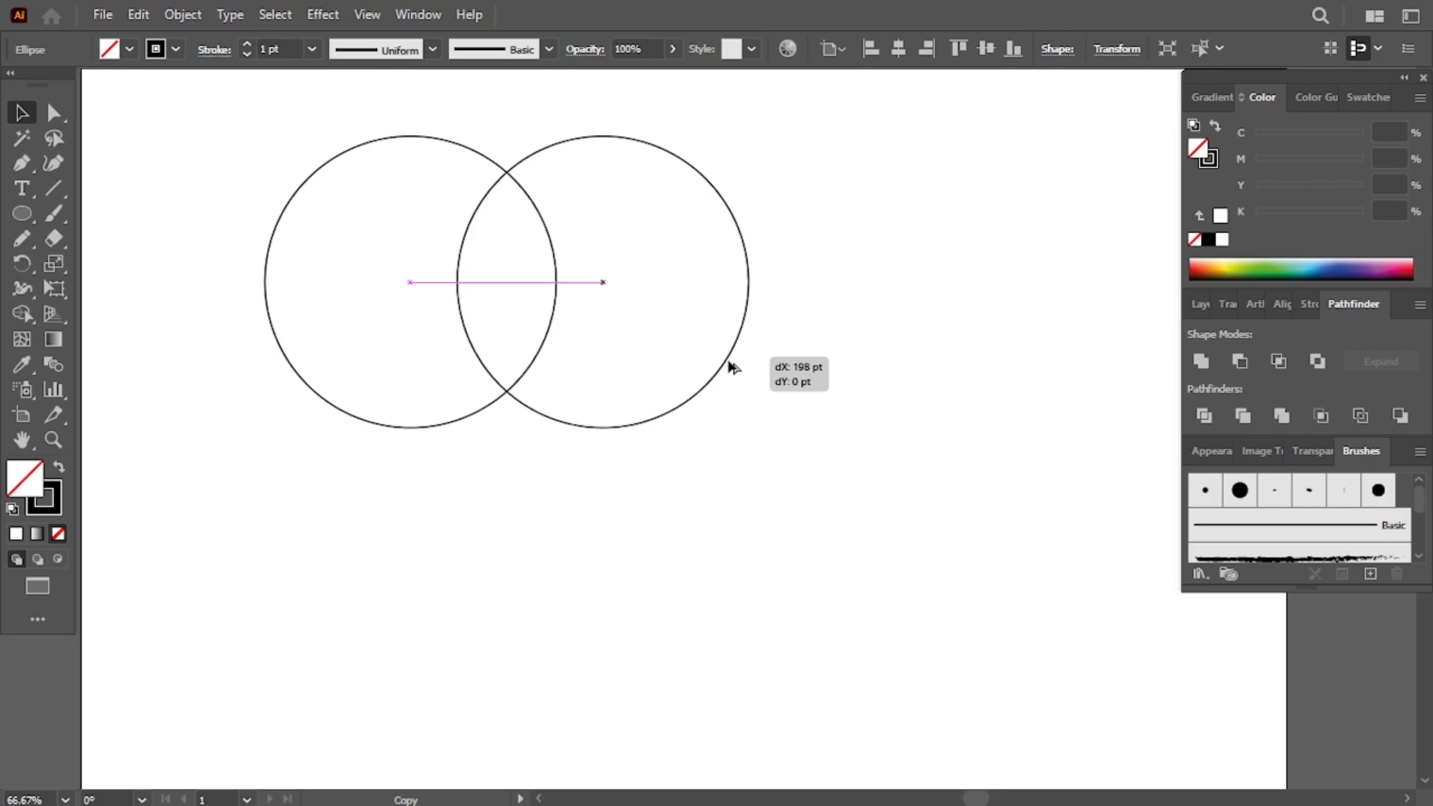
- Intersect the two overlapping circles into a single pointed leaf shape
left_click_drag(272, 103, 642, 358)
left_click(1278, 360)
- Rotate a copy of the leaf 20° around its bottom point
left_click_drag(556, 266, 651, 205)
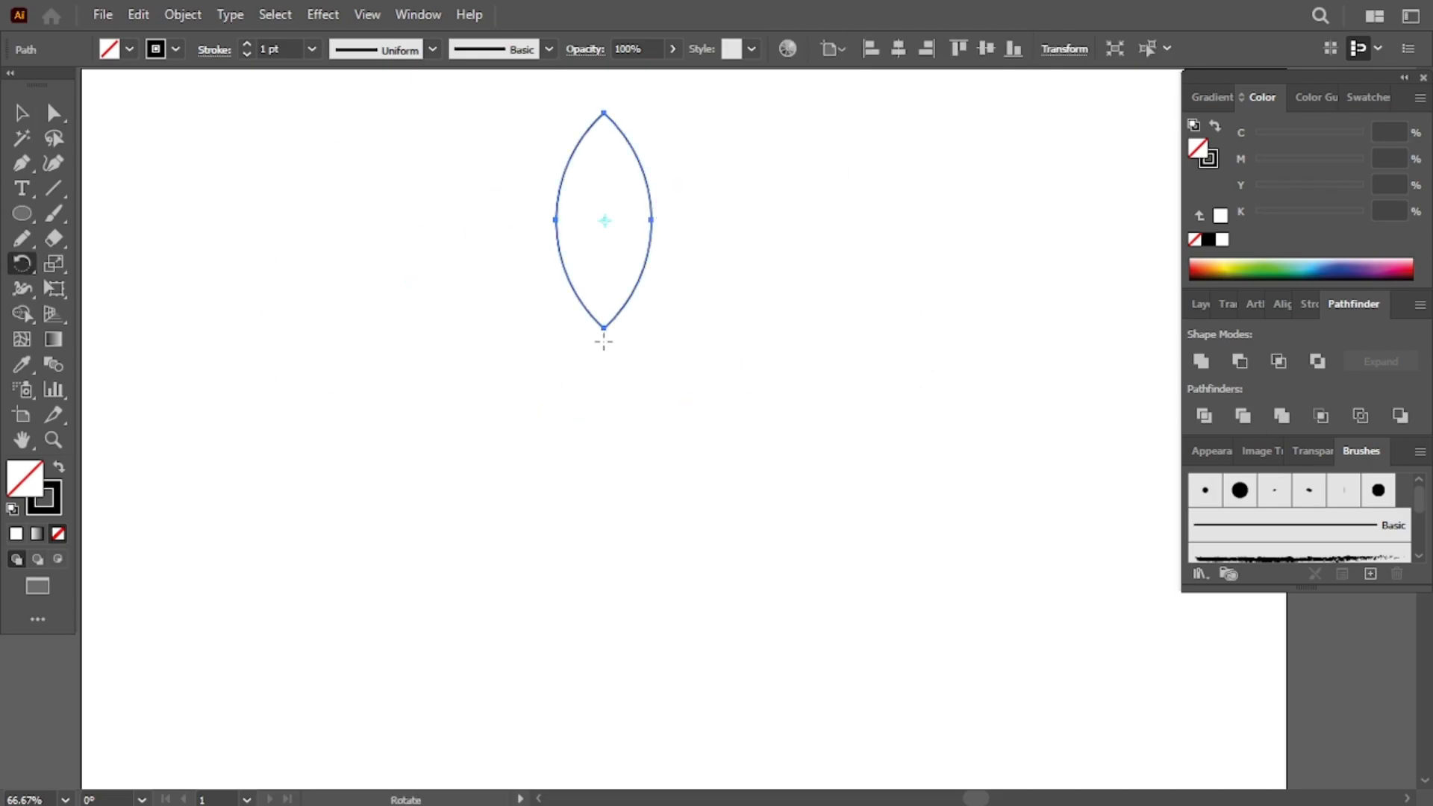
left_click(604, 342, "alt")
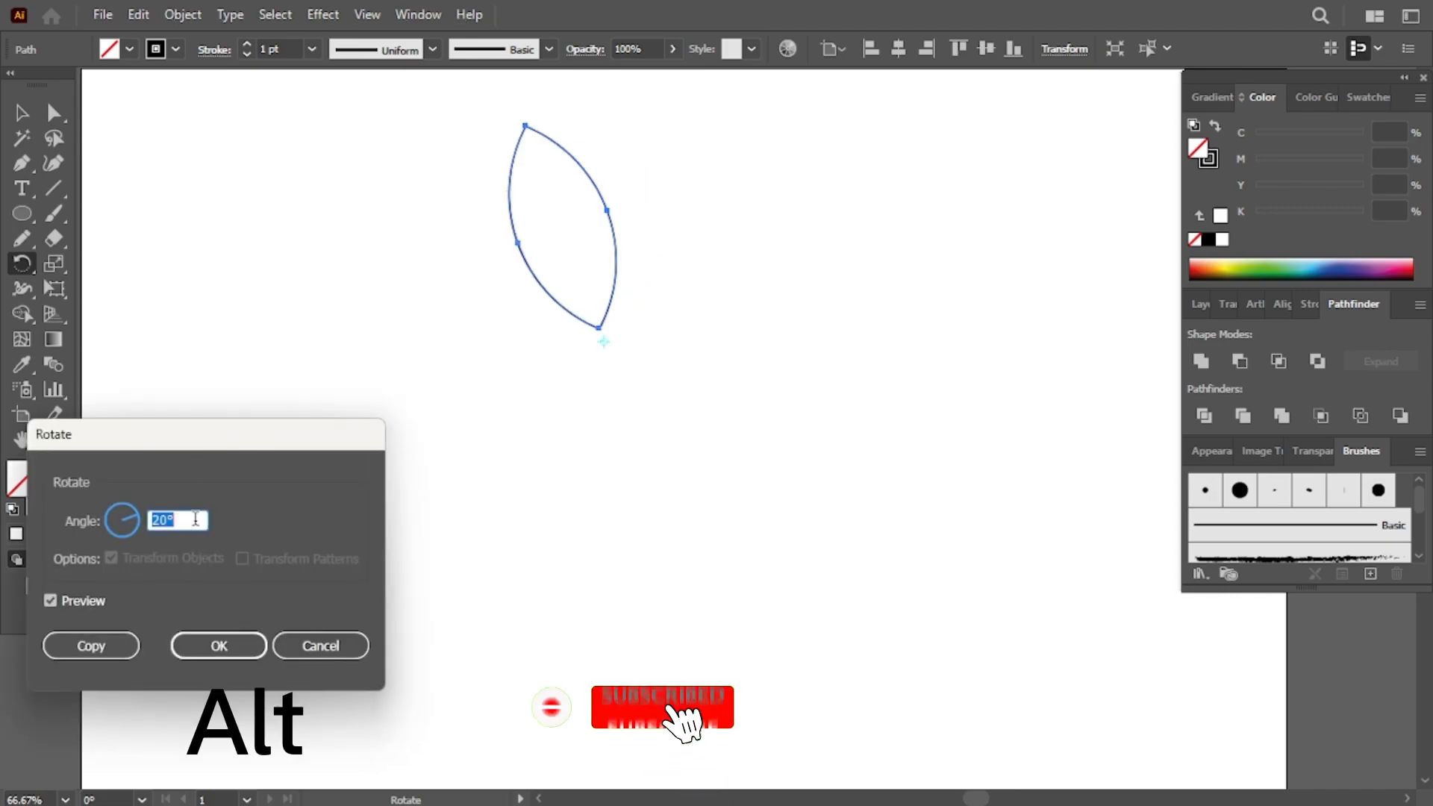
left_click(89, 648)
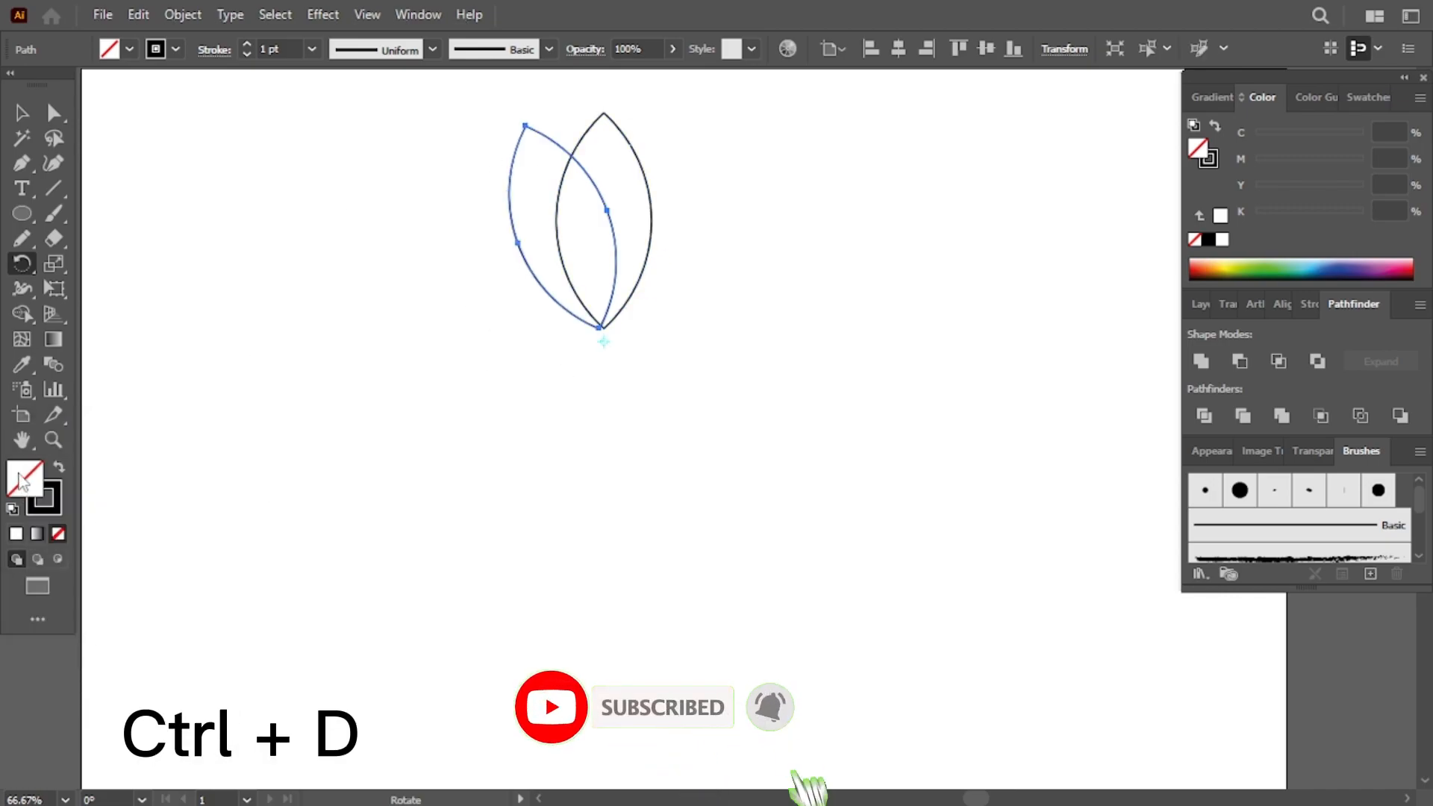
- Repeat the rotated copy to fill a full ring of leaves around the center
key("ctrl+d")
key("ctrl+d")
key("ctrl+d")
key("ctrl+d")
key("ctrl+d")
key("ctrl+d")
key("ctrl+d")
key("ctrl+d")
key("ctrl+d")
key("ctrl+d")
key("ctrl+d")
key("ctrl+d")
key("ctrl+d")
key("ctrl+d")
key("ctrl+d")
key("ctrl+d")
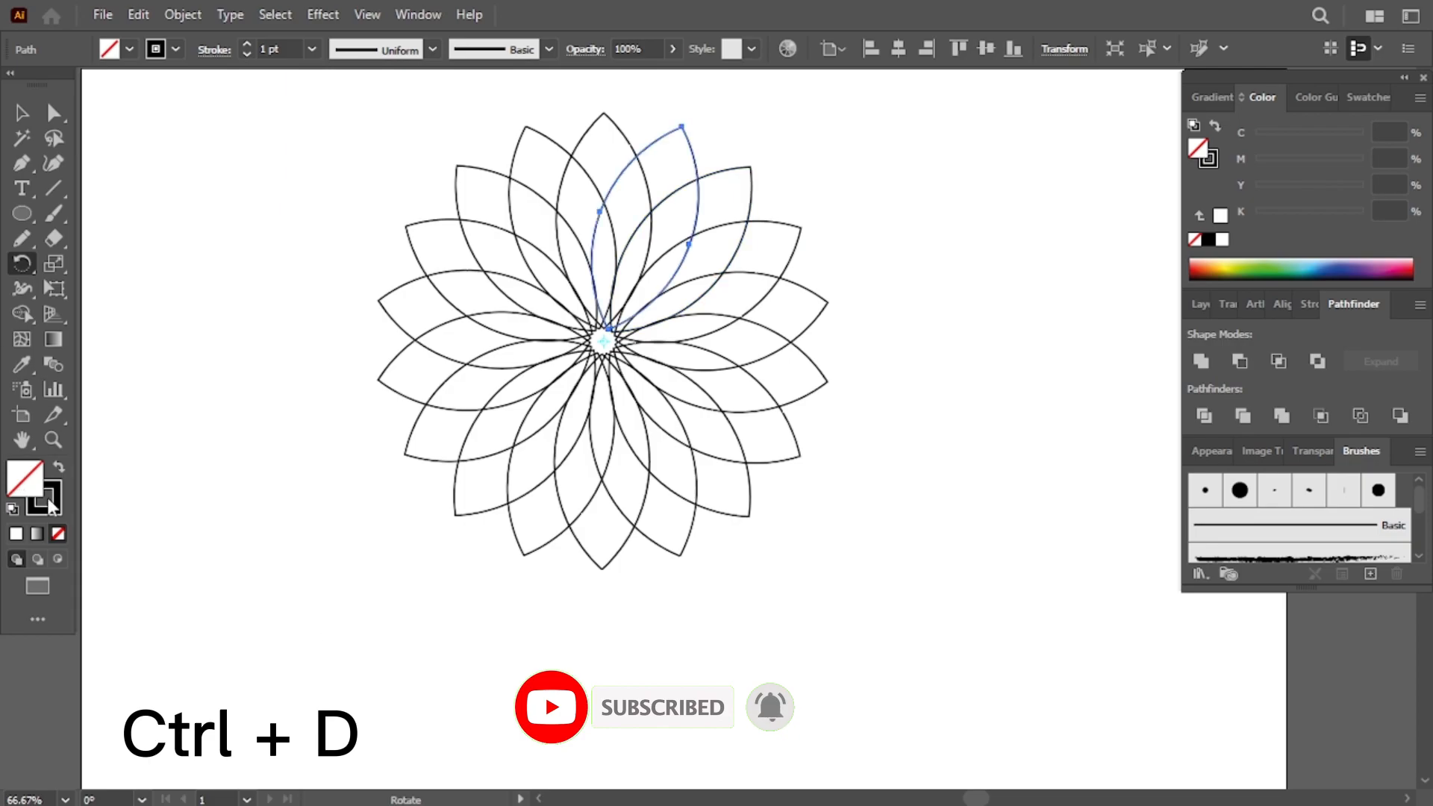
- Draw a circle from the flower's center that encloses all the leaf tips
left_click(24, 113)
left_click(873, 226)
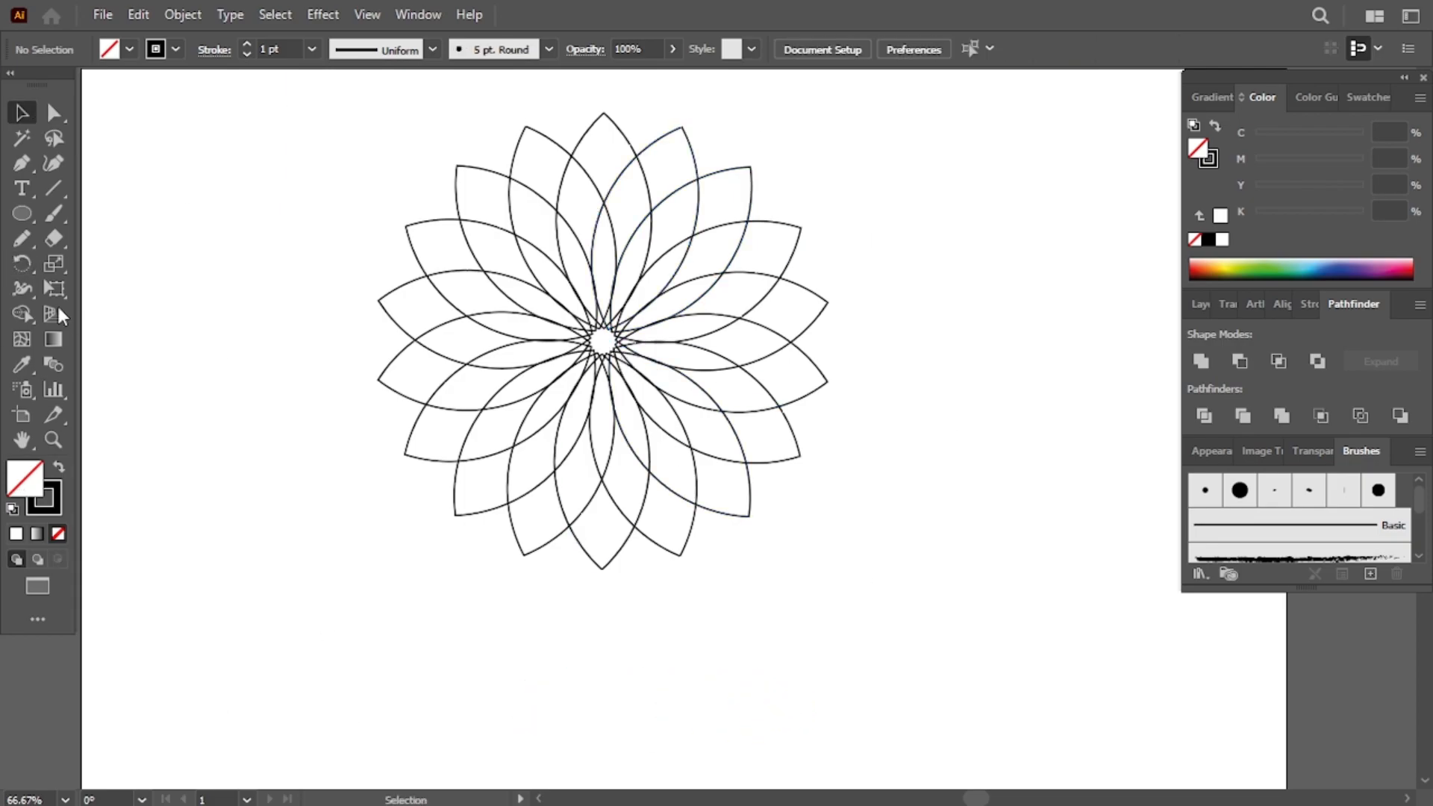
left_click(22, 214)
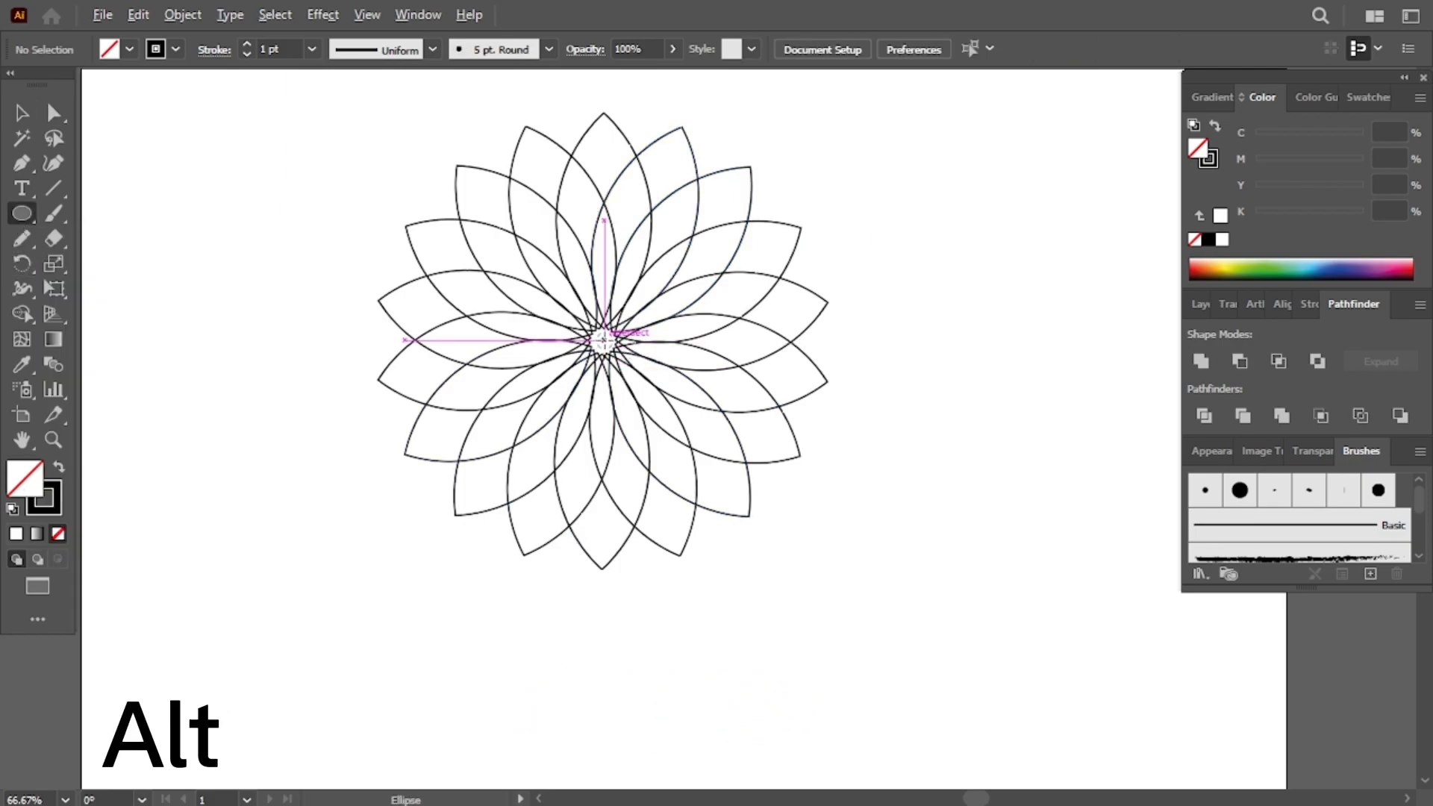
left_click_drag(601, 340, 829, 570)
key("v")
left_click(852, 348)
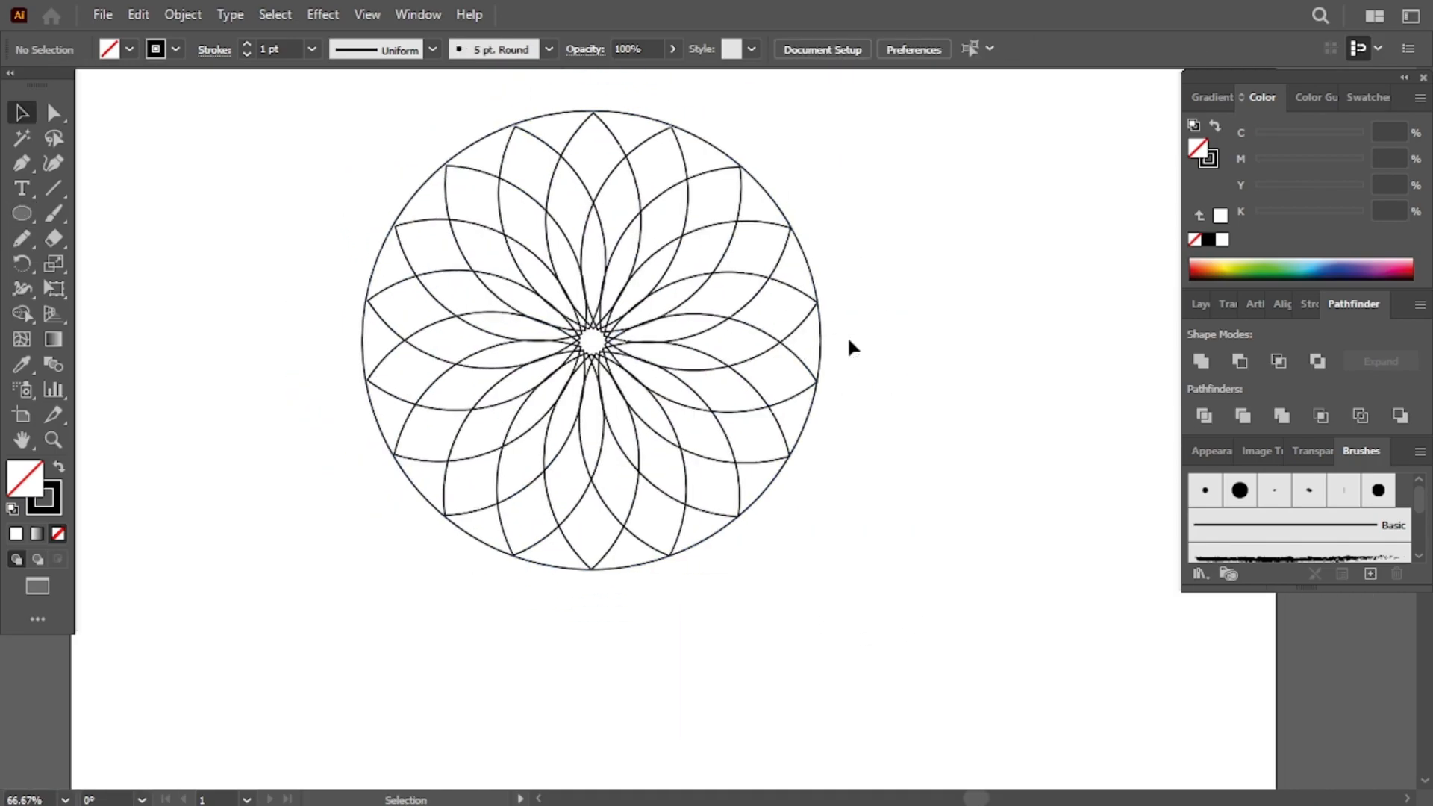
- Create an ellipse 30 pt wide and 40 pt high
left_click(998, 292)
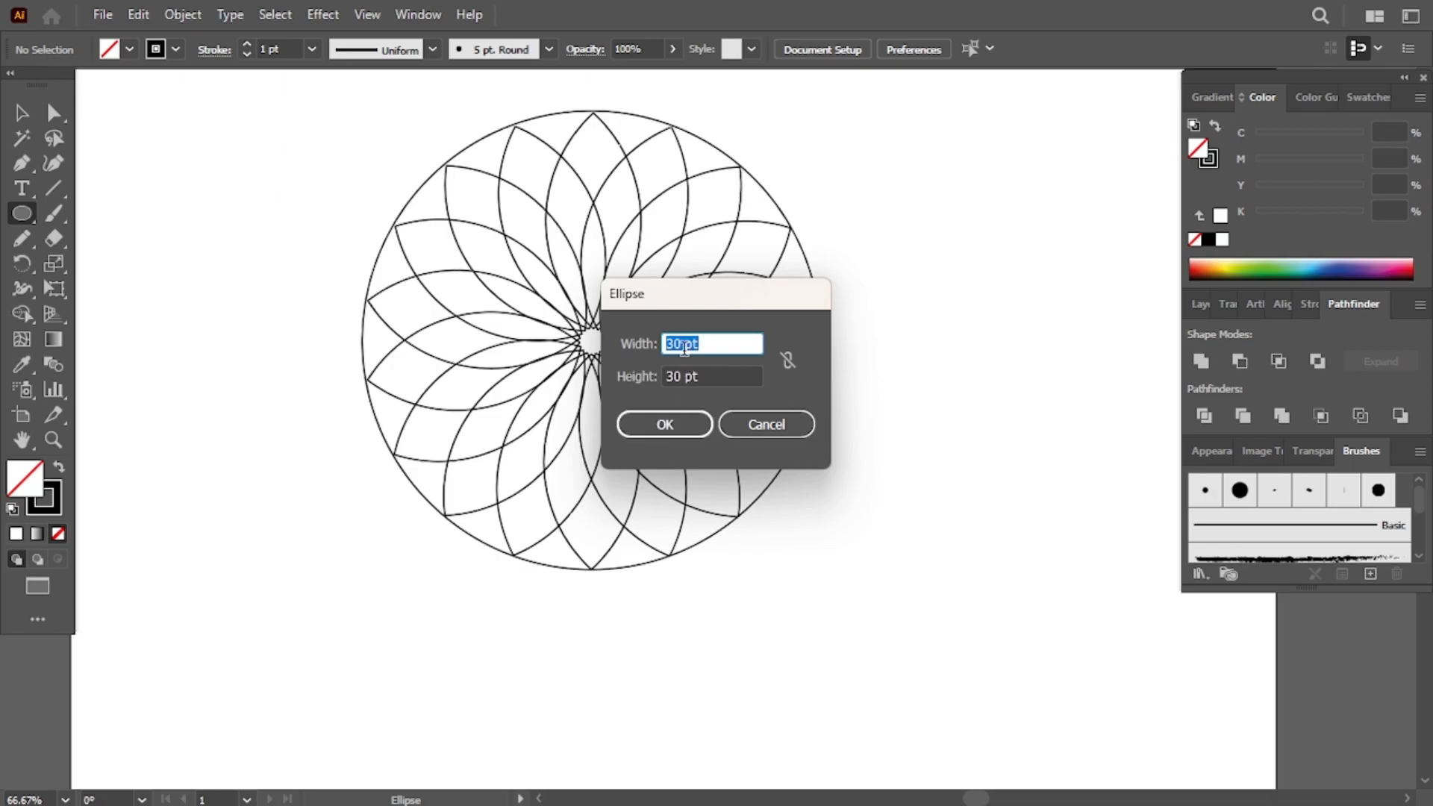
double_click(671, 376)
type("40")
key("Return")
- Duplicate the small ellipse beside itself and intersect both copies into a small leaf
scroll(1167, 342, "right", 7)
scroll(1168, 342, "left", 1)
key("ctrl+equal")
key("ctrl+equal")
key("v")
left_click_drag(749, 422, 811, 413)
left_click_drag(646, 337, 863, 511)
left_click(1275, 364)
- Move the small leaf onto the top edge of the outer circle
scroll(843, 405, "left", 11)
scroll(844, 405, "right", 9)
scroll(843, 405, "left", 1)
left_click_drag(803, 391, 481, 162)
scroll(498, 328, "left", 7)
scroll(504, 337, "up", 4)
scroll(779, 300, "left", 2)
scroll(781, 301, "right", 1)
left_click_drag(1057, 490, 402, 246)
scroll(688, 393, "left", 8)
scroll(690, 384, "up", 3)
- Tilt the small leaf slightly and rotate a copy of it around the flower's center
key("r")
left_click_drag(647, 321, 623, 330)
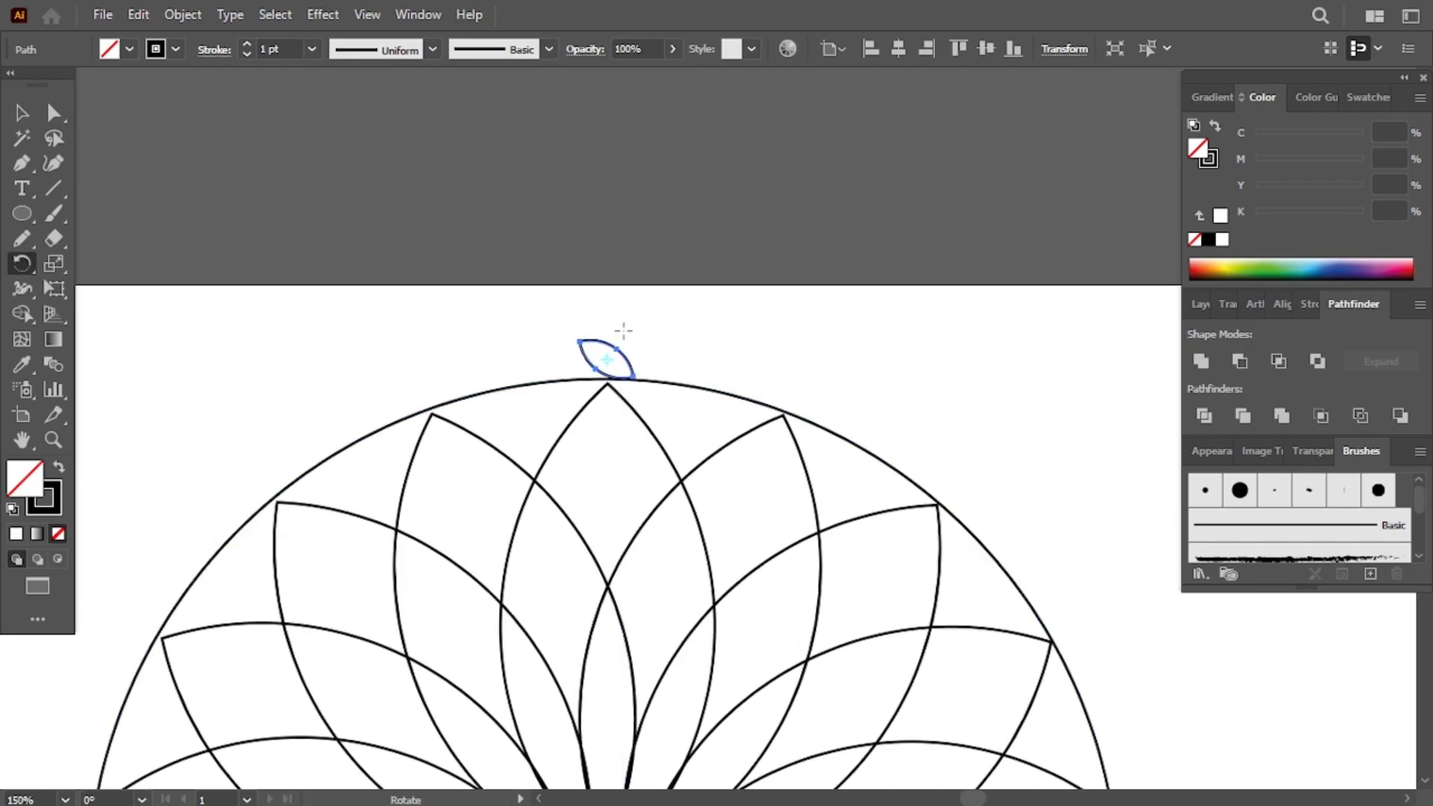
scroll(624, 329, "down", 3)
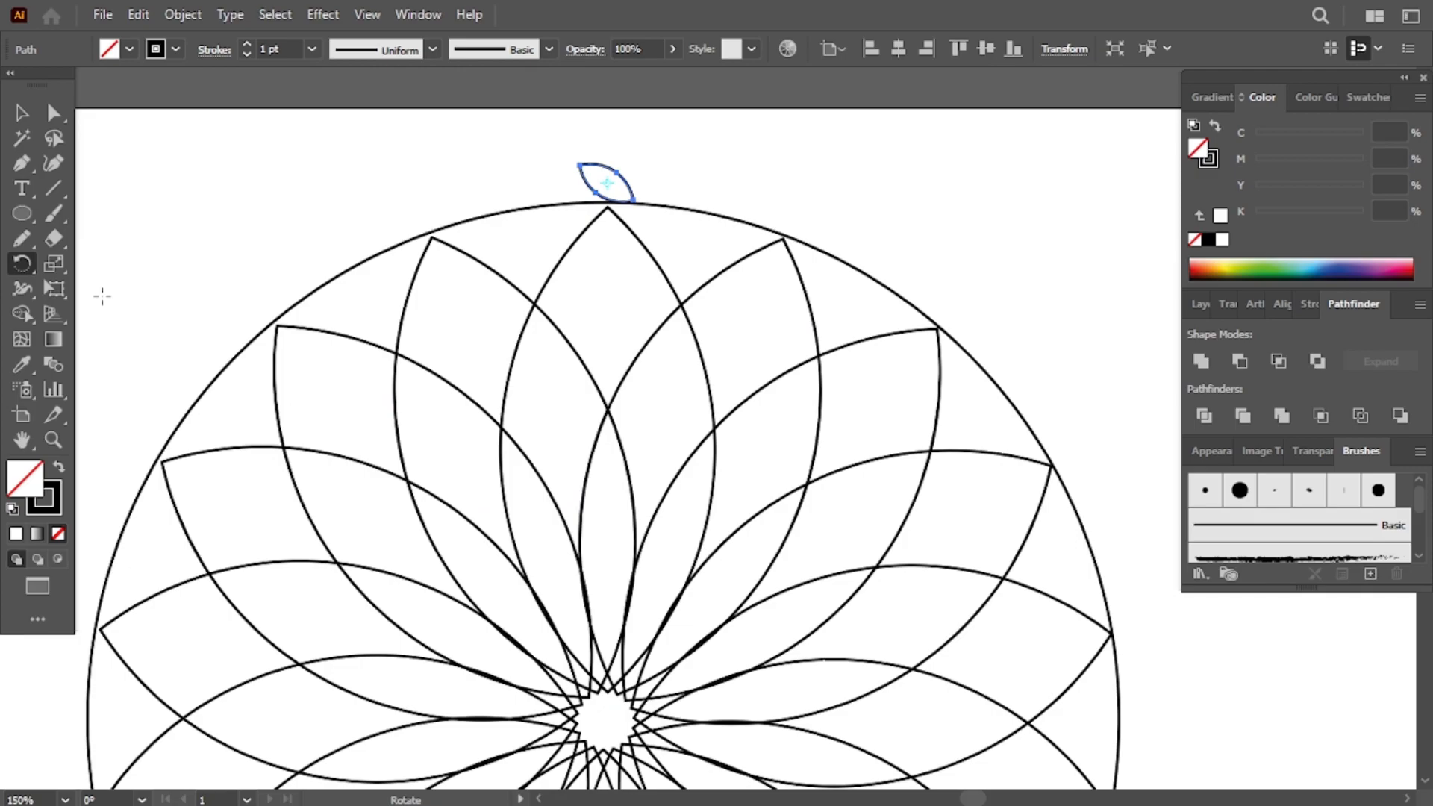
left_click(603, 718, "alt")
left_click(89, 646)
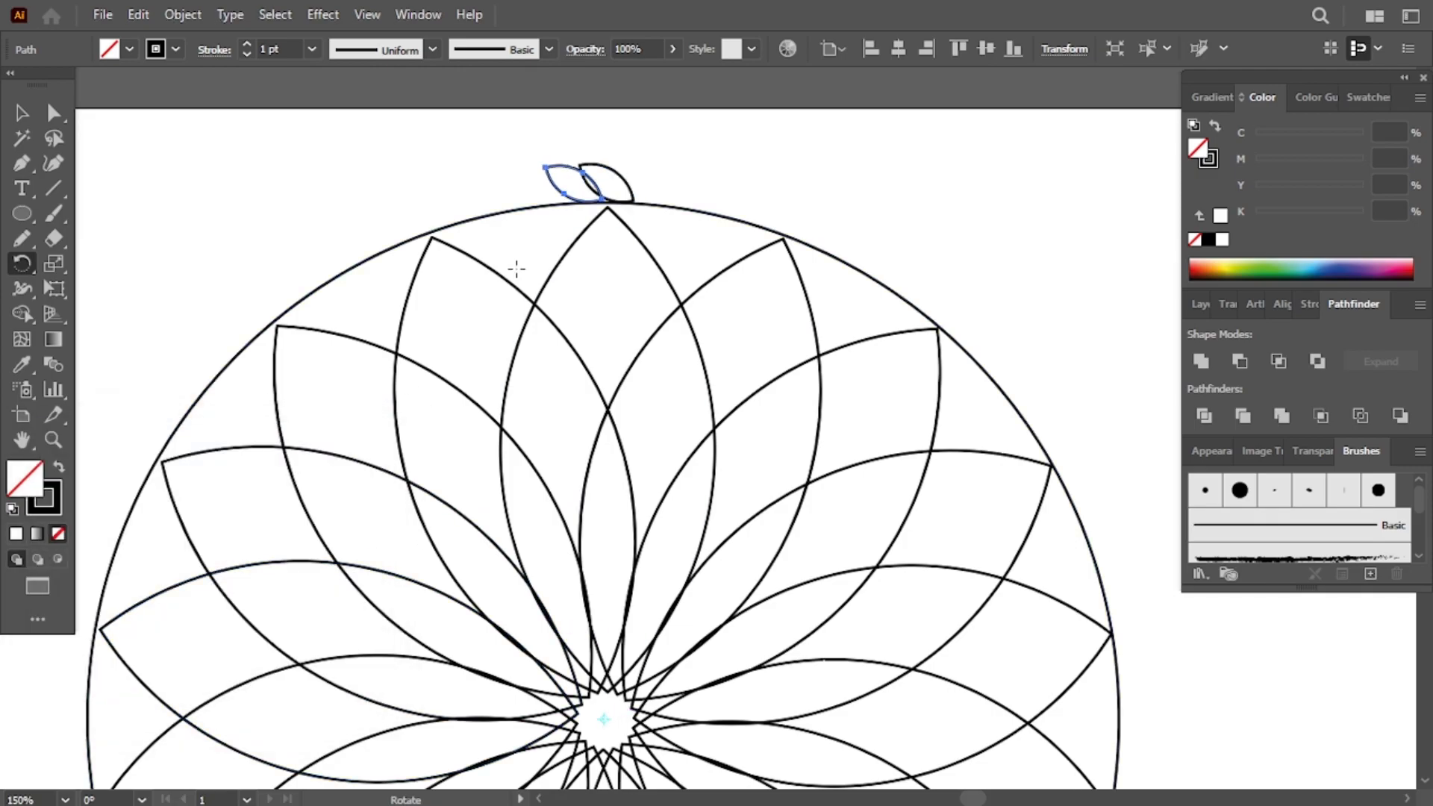
- Repeat the rotated copy to run small leaves all around the outer circle
scroll(619, 525, "up", 1)
key("ctrl+d")
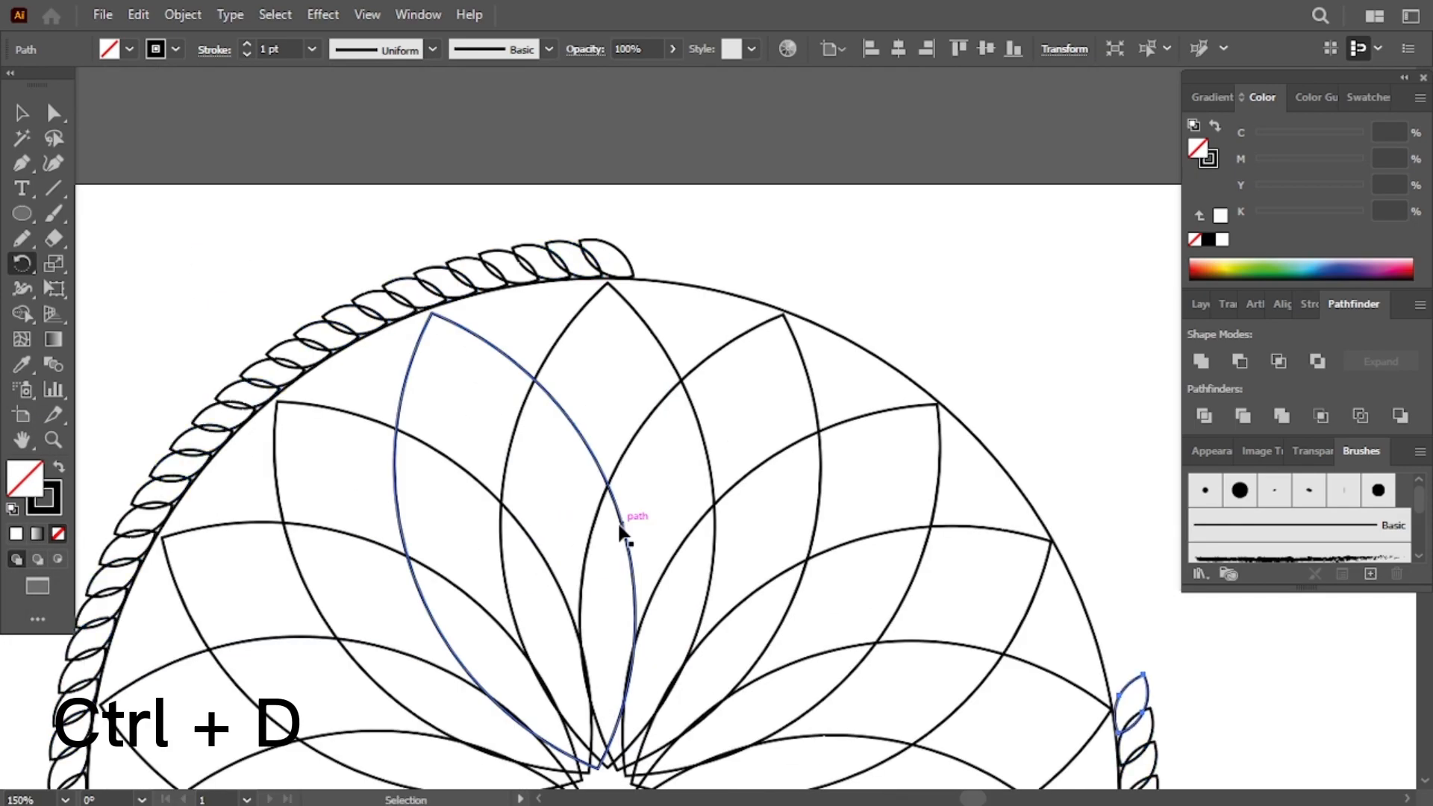
key("ctrl+d")
key("ctrl+d")
key("ctrl+d")
key("ctrl+d")
key("ctrl+d")
key("ctrl+d")
key("ctrl+d")
key("ctrl+d")
scroll(619, 525, "down", 7)
scroll(619, 525, "up", 4)
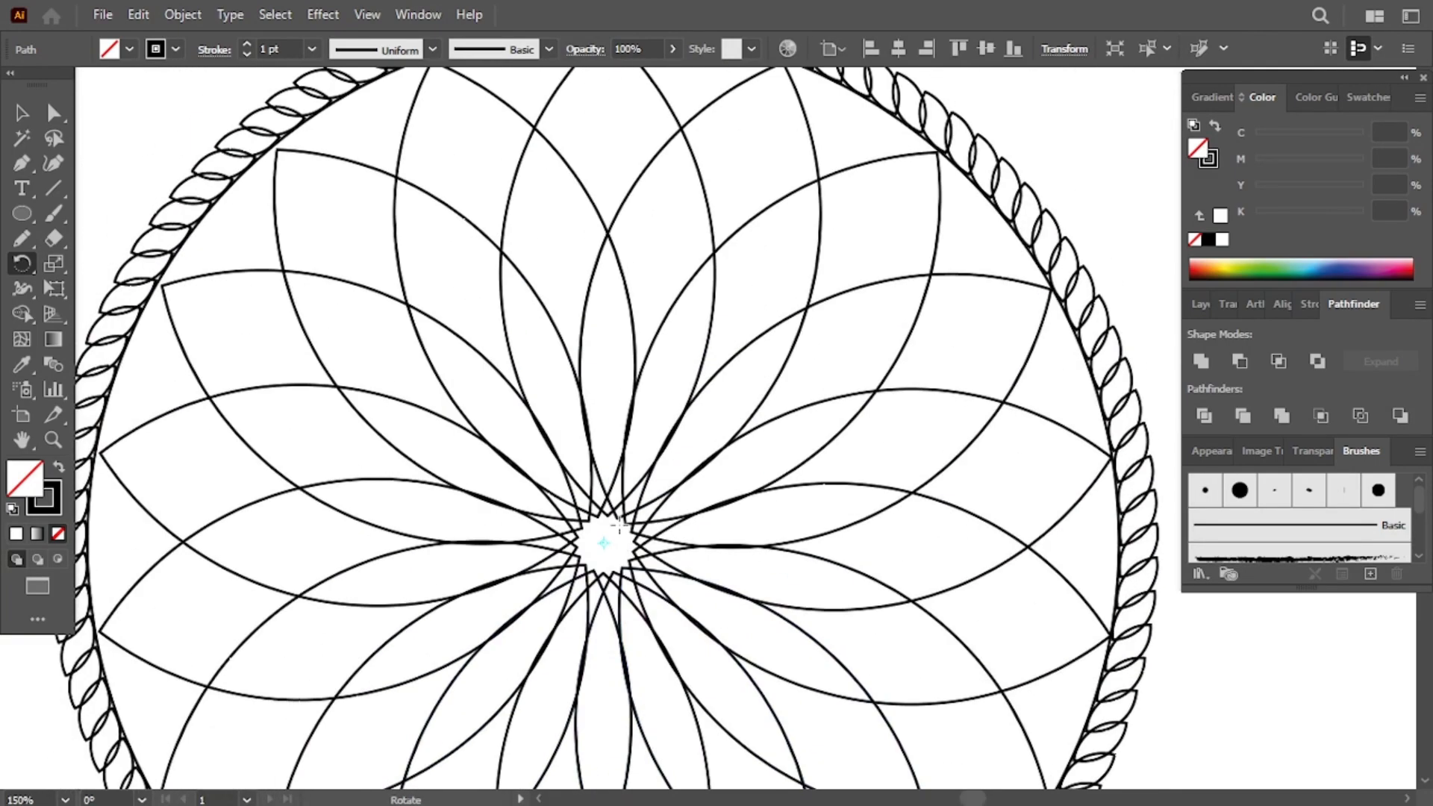
- Offset the outer circle's path by 18 pt
key("ctrl+minus")
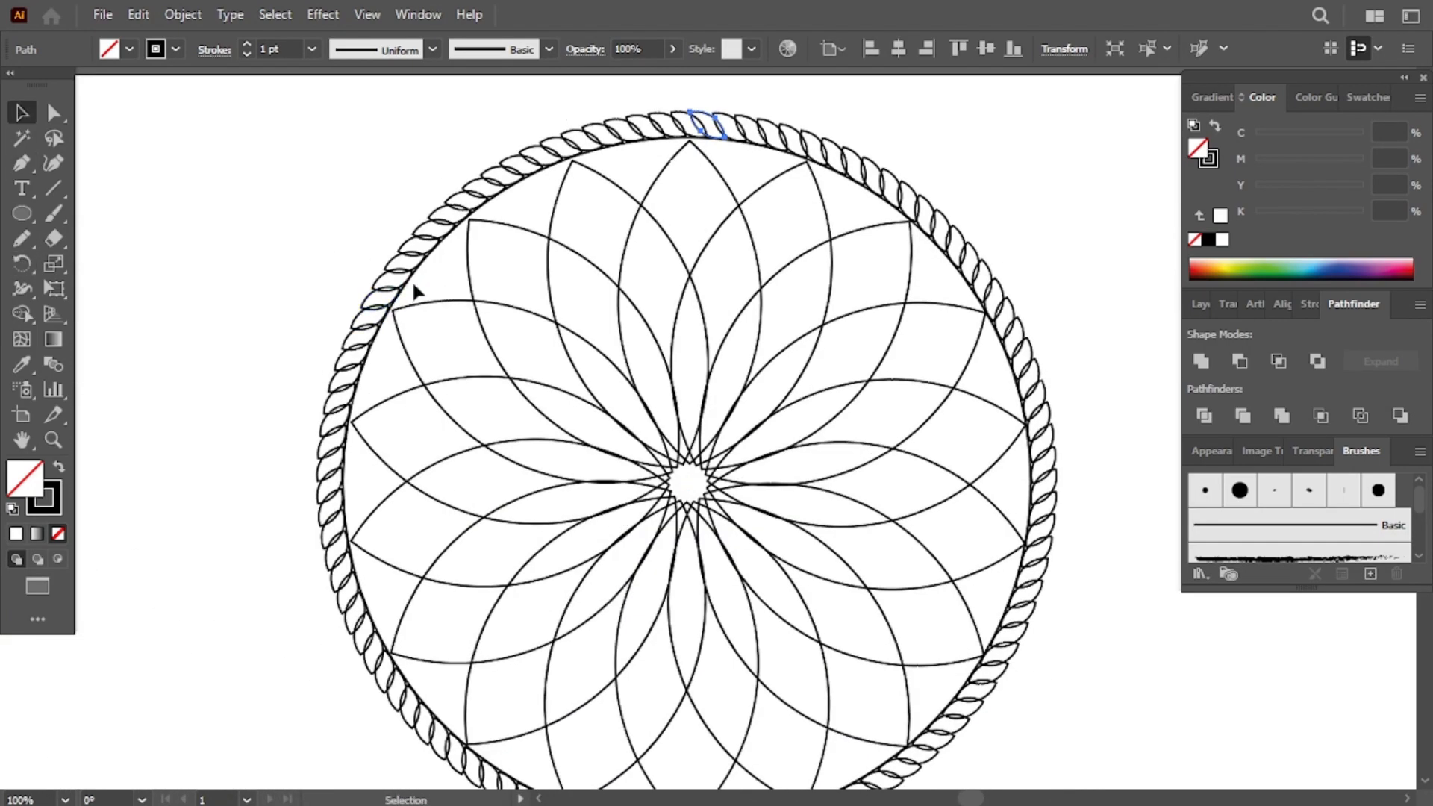
scroll(377, 508, "up", 2)
key("ctrl+plus")
key("ctrl+plus")
key("ctrl+plus")
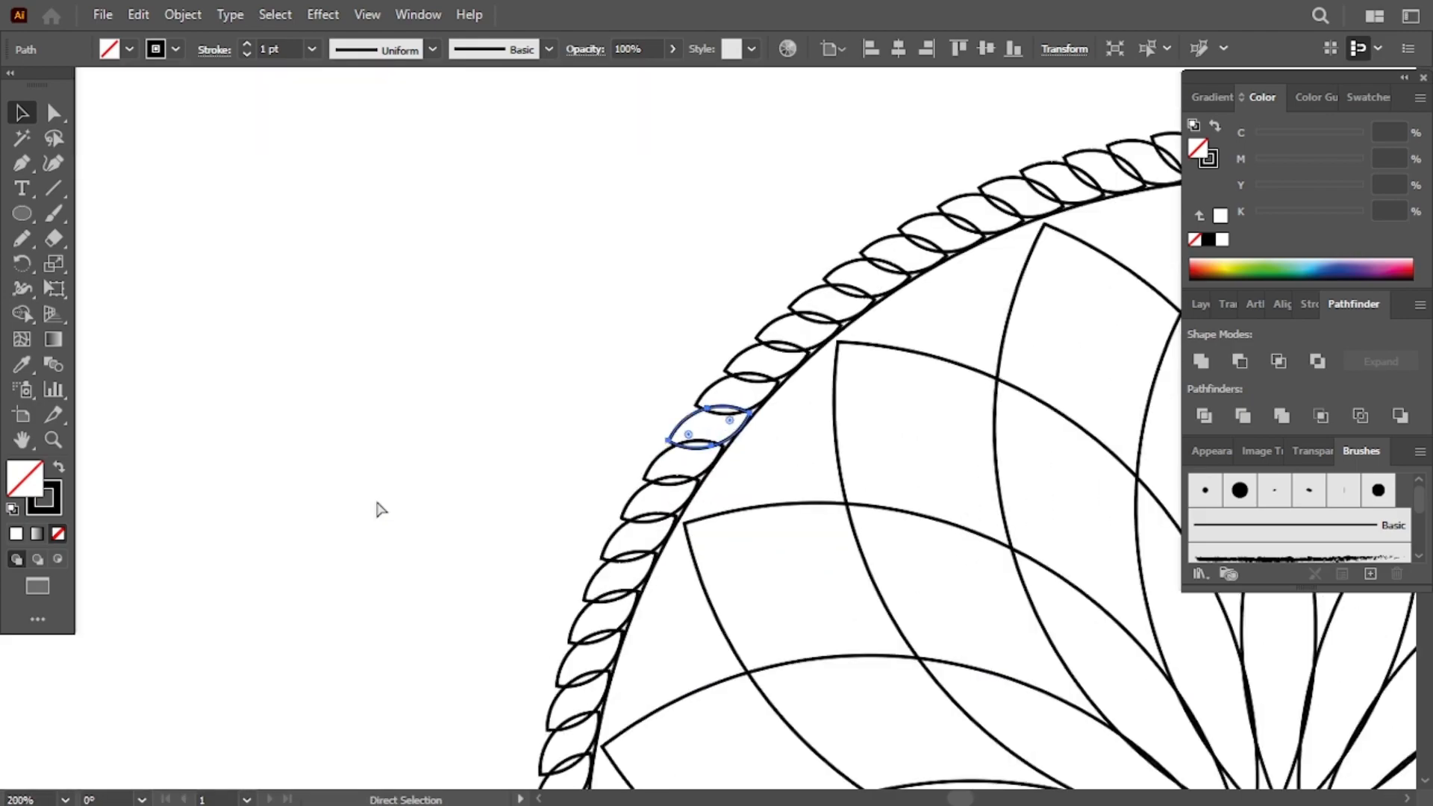
left_click(182, 14)
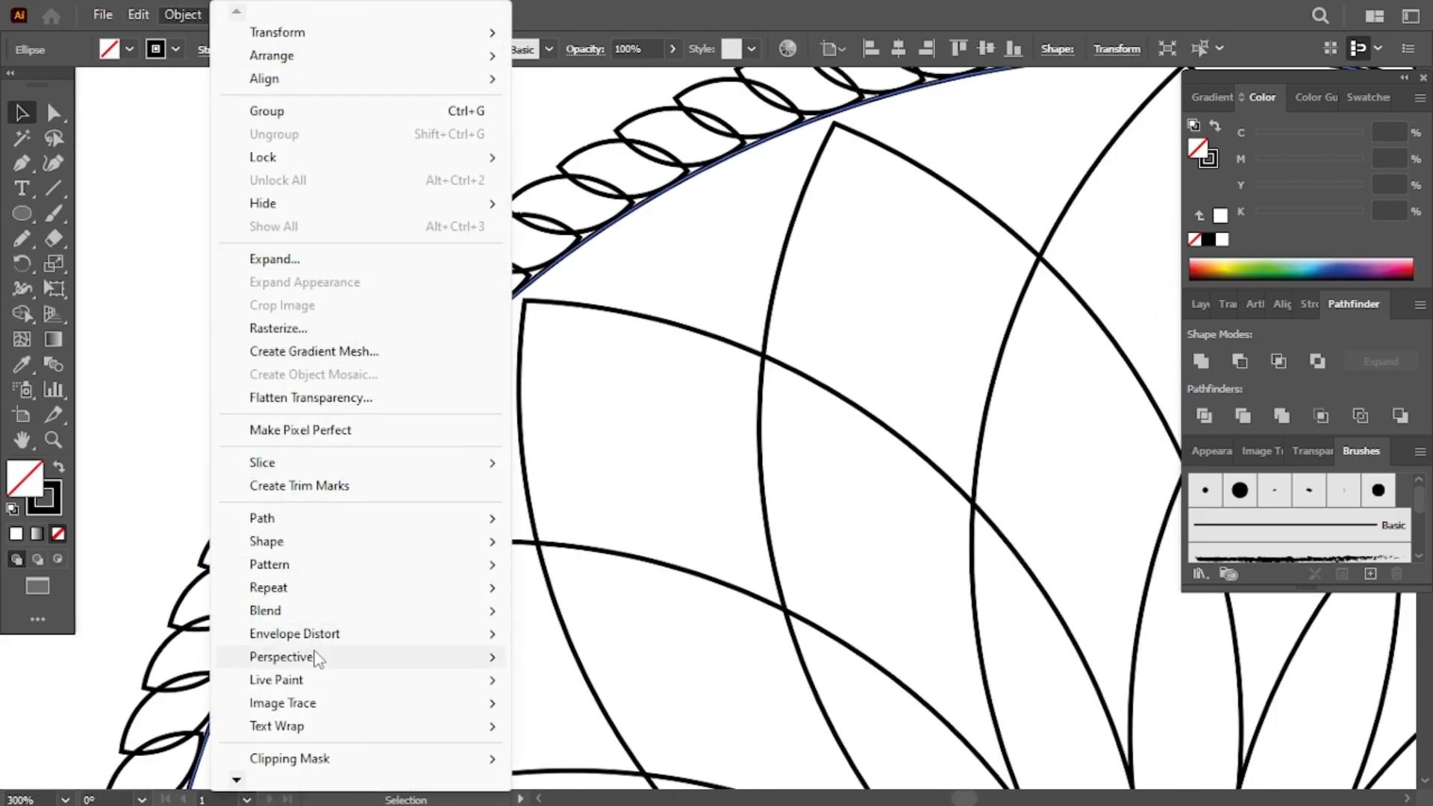
mouse_move(299, 518)
left_click(627, 600)
left_click_drag(396, 440, 666, 478)
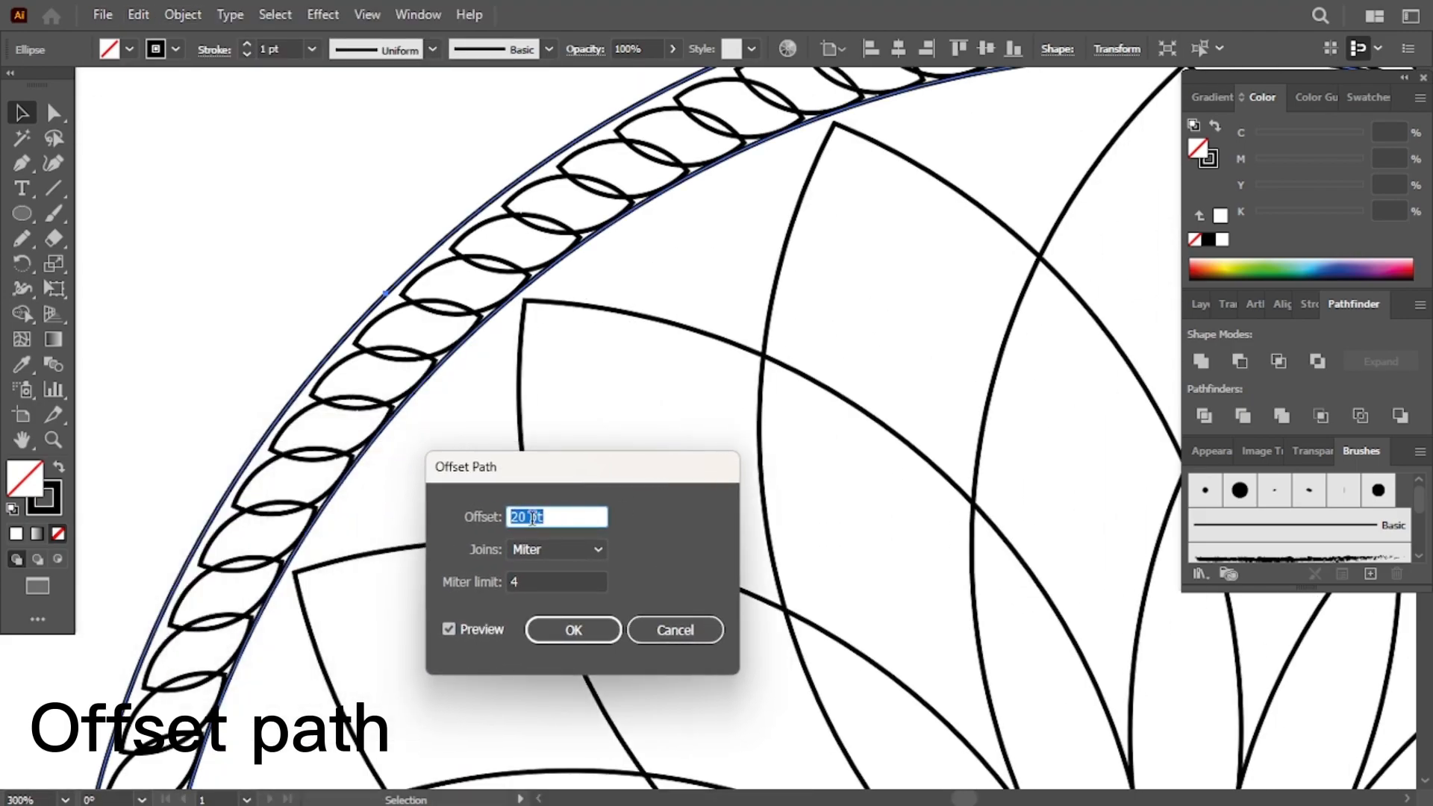
type("18")
left_click(455, 626)
left_click(455, 626)
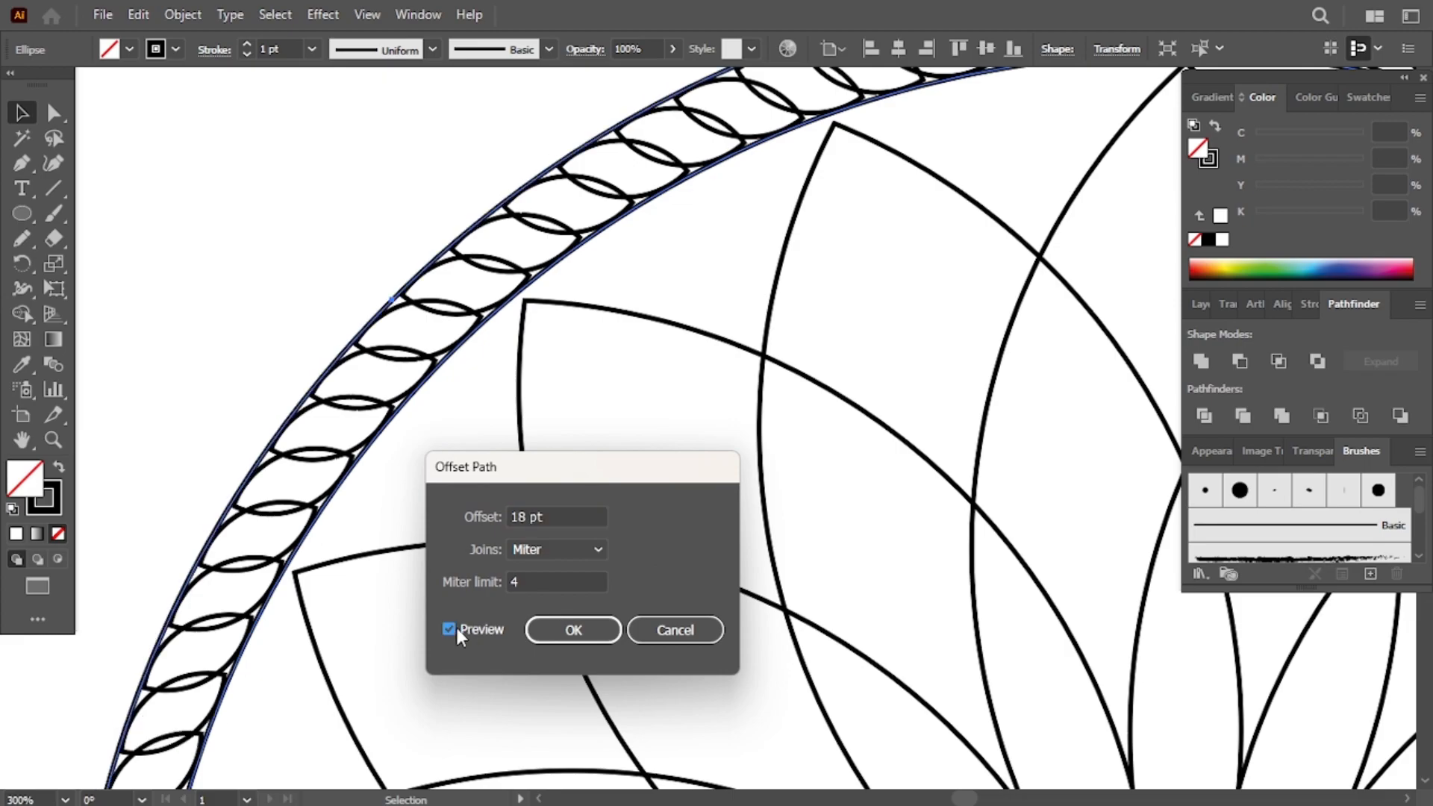
left_click(574, 627)
- Set the offset circle's stroke weight to 3 pt
left_click(367, 450)
left_click(312, 50)
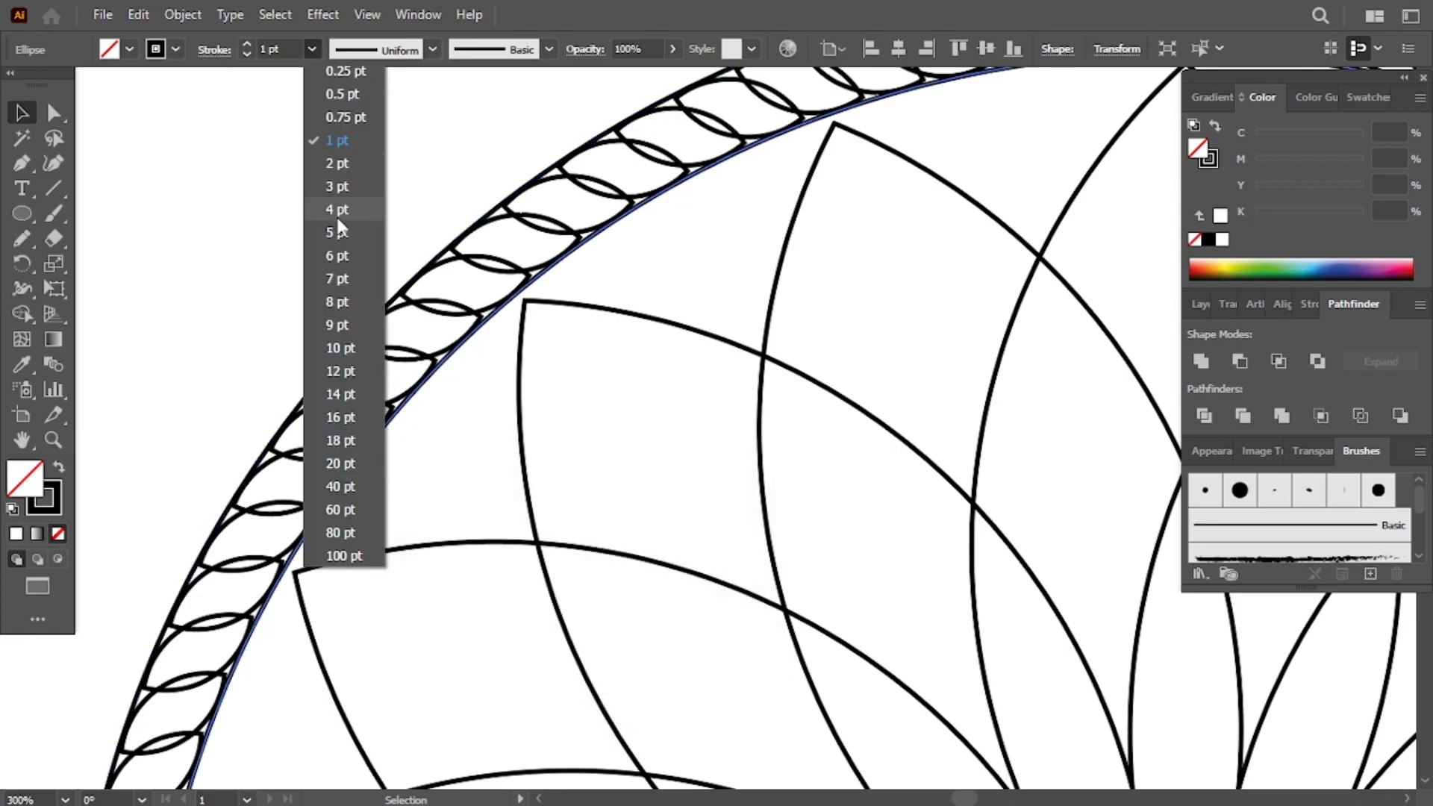
left_click(337, 215)
left_click(312, 50)
left_click(329, 181)
left_click(300, 198)
scroll(300, 199, "right", 10)
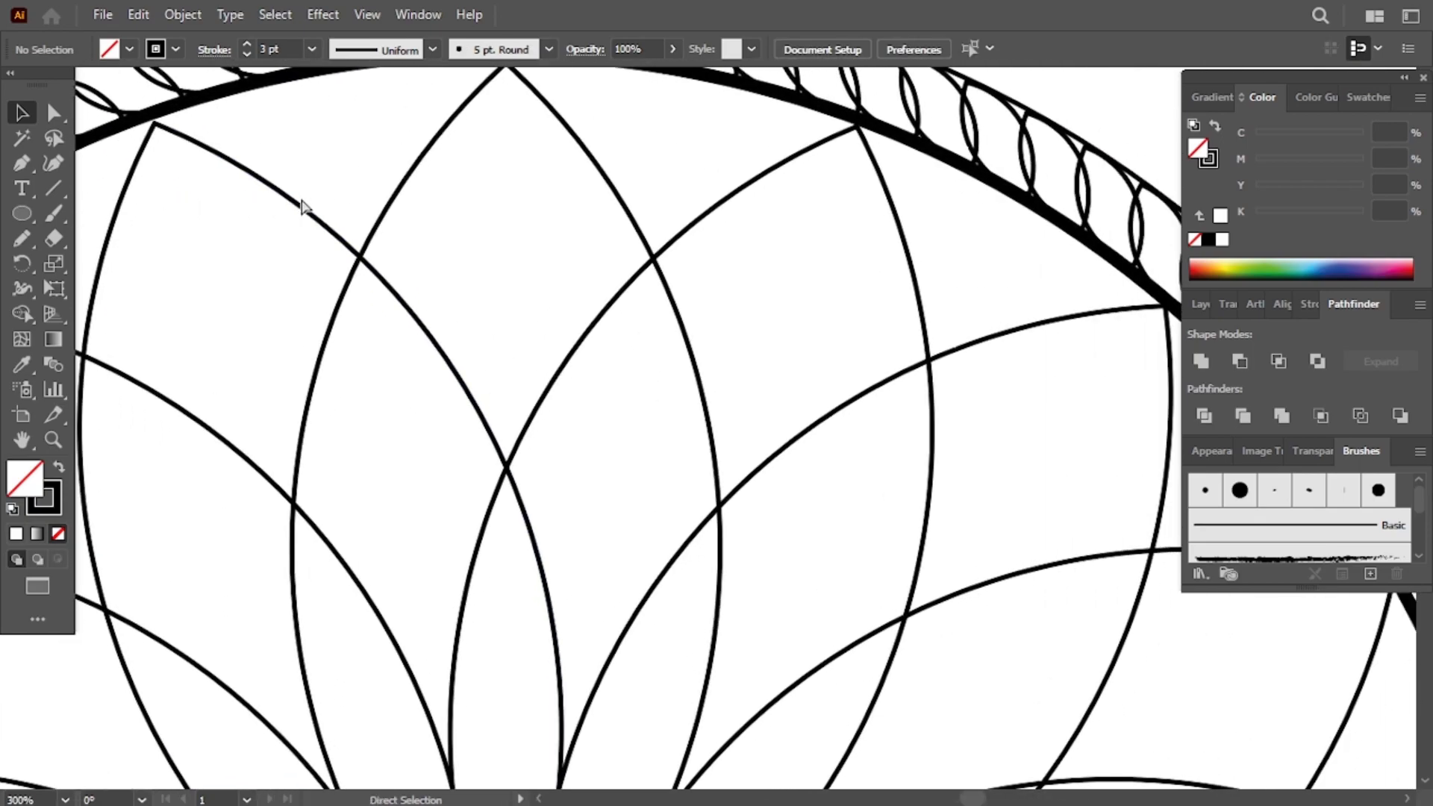
- Select all the artwork and group it
key("ctrl+minus")
key("ctrl+minus")
key("ctrl+minus")
key("ctrl+minus")
scroll(300, 197, "down", 12)
scroll(298, 195, "up", 3)
scroll(299, 195, "right", 4)
left_click_drag(259, 117, 678, 416)
key("ctrl+shift+a")
left_click(275, 14)
left_click(284, 38)
right_click(362, 198)
left_click(429, 334)
- Move the grouped dreamcatcher slightly and paste a copy of it
scroll(457, 166, "down", 3)
left_click_drag(550, 166, 549, 277)
left_click(138, 14)
left_click(138, 14)
left_click(138, 15)
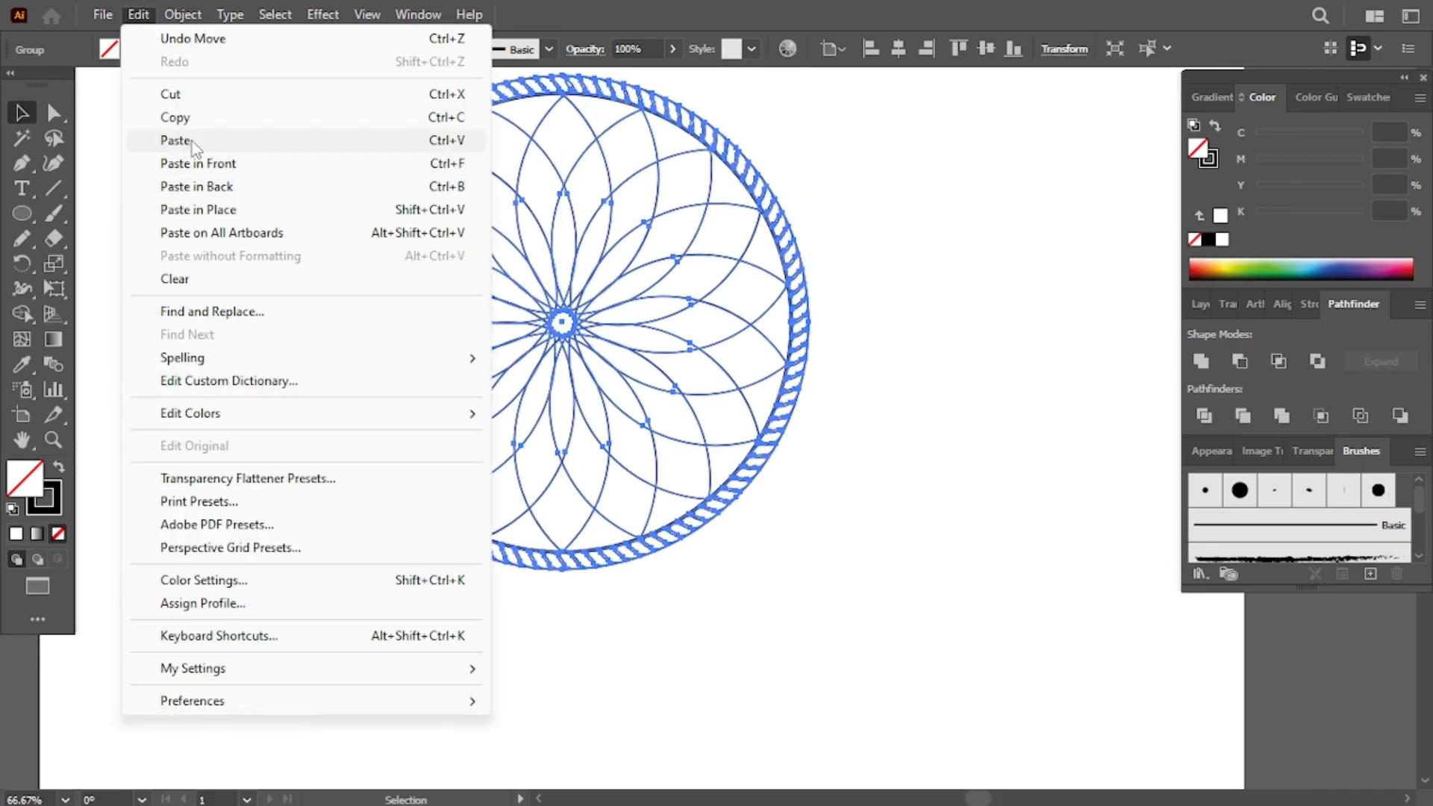
left_click(191, 141)
- Position the pasted copy below the original dreamcatcher
scroll(430, 232, "down", 3)
left_click_drag(653, 246, 588, 340)
left_click(954, 203)
left_click_drag(851, 273, 856, 349)
left_click(915, 378)
left_click_drag(816, 414, 789, 526)
left_click_drag(868, 476, 642, 718)
scroll(643, 714, "up", 3)
scroll(642, 709, "up", 1)
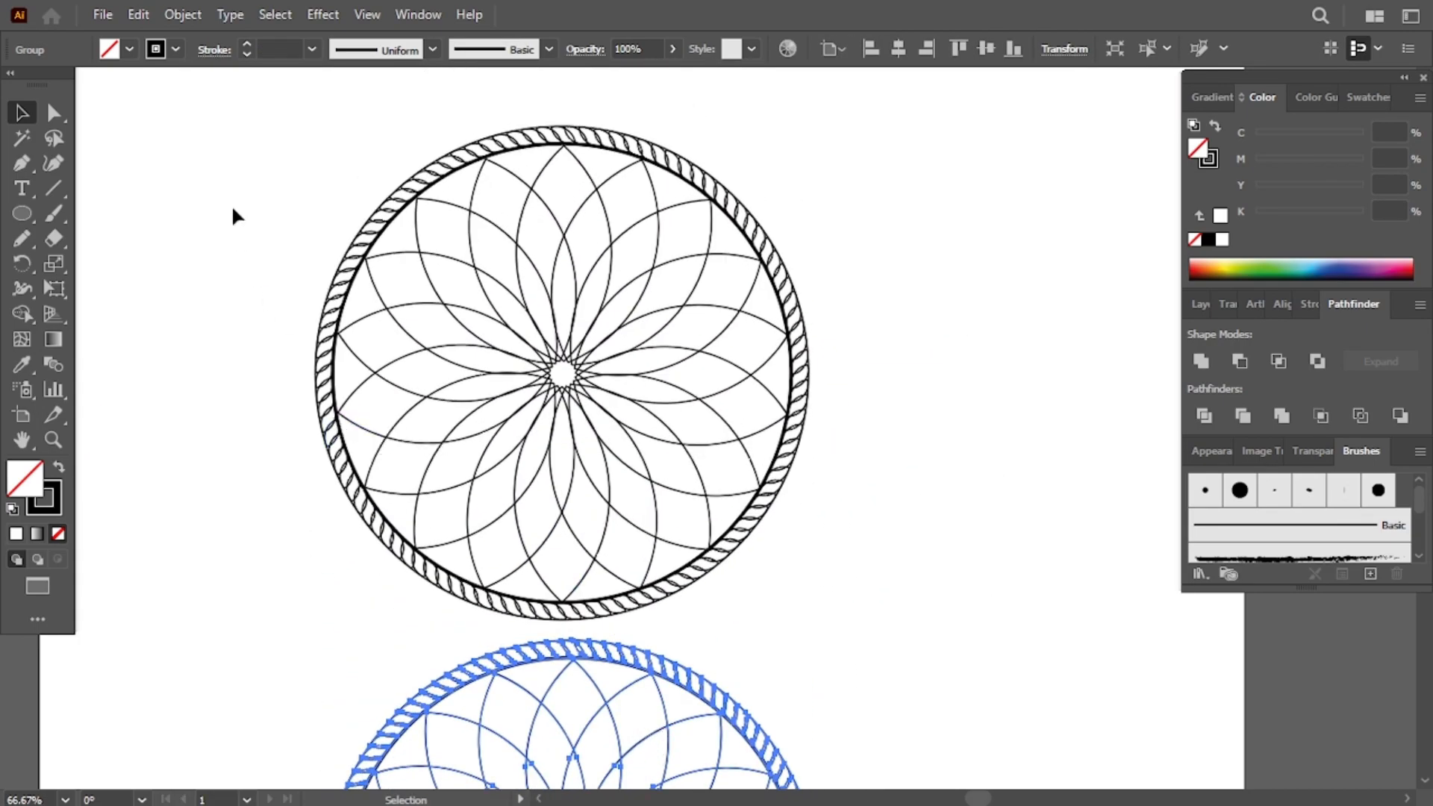
- Scale the pasted copy down into a small oval dreamcatcher
left_click_drag(856, 451, 854, 450)
left_click_drag(956, 433, 891, 420)
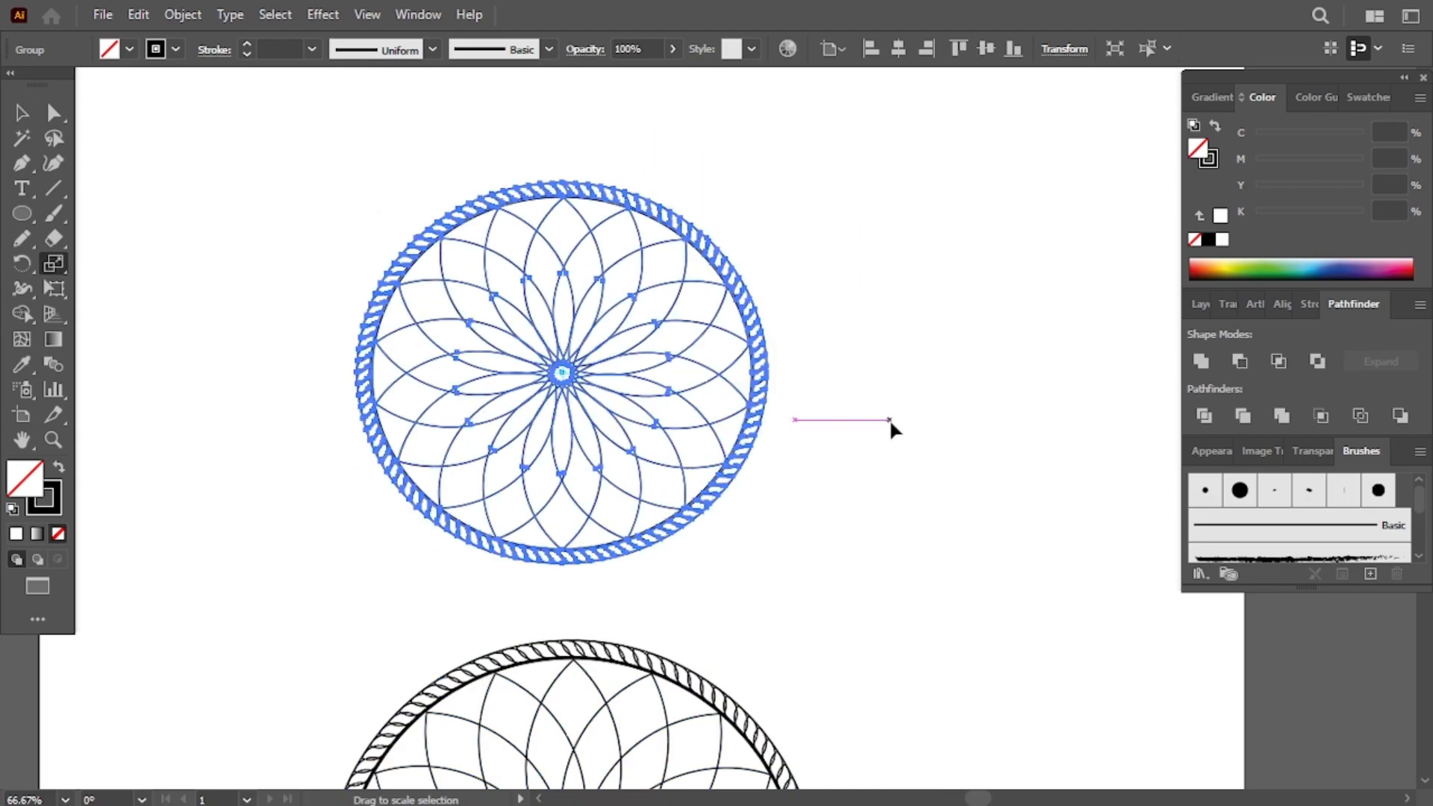
key("c")
left_click_drag(528, 243, 526, 139)
scroll(527, 139, "down", 13)
scroll(527, 140, "up", 3)
left_click(404, 213)
scroll(405, 213, "up", 4)
key("s")
left_click_drag(985, 528, 726, 572)
scroll(811, 553, "up", 2)
scroll(811, 553, "down", 1)
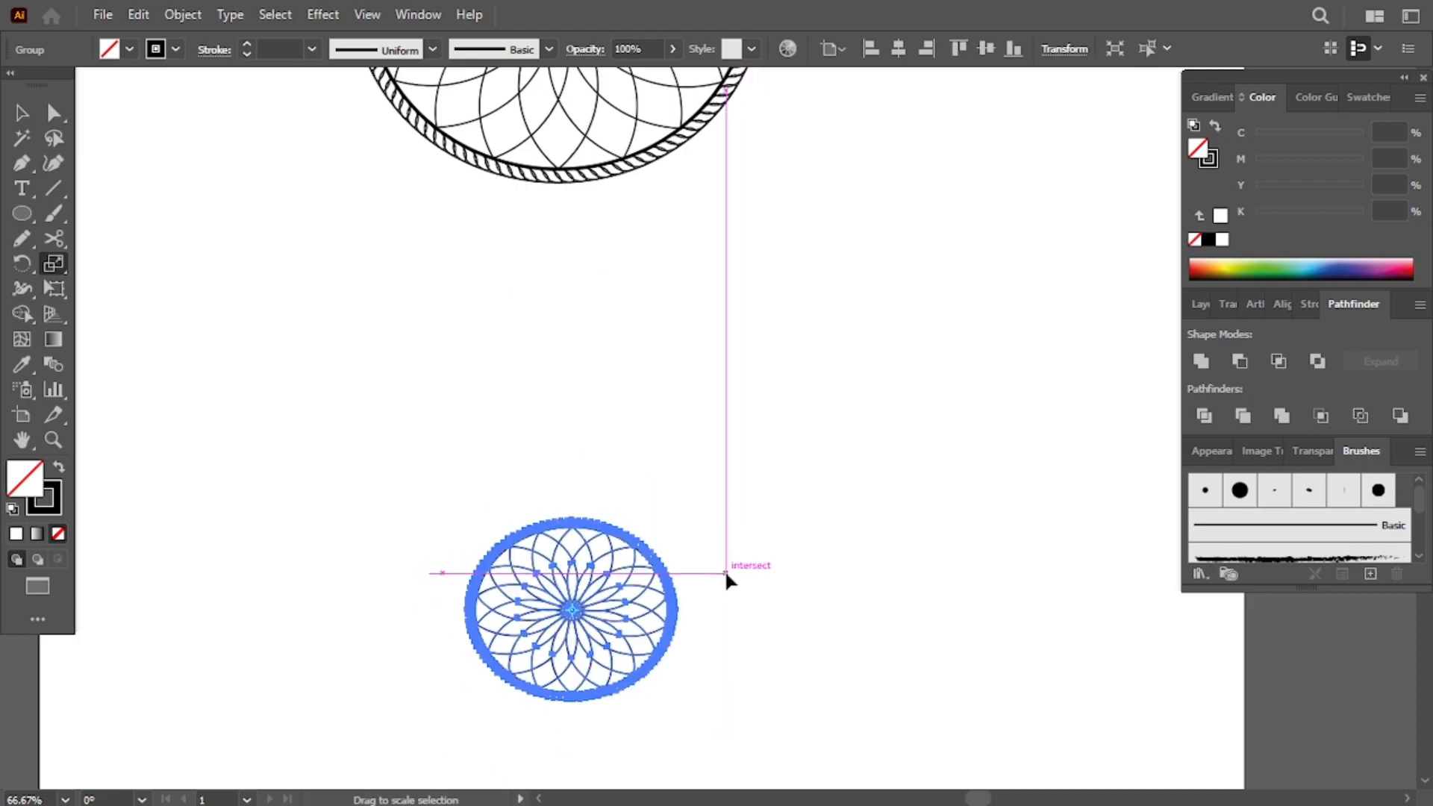
scroll(725, 572, "up", 1)
left_click_drag(728, 640, 694, 652)
scroll(694, 652, "up", 1)
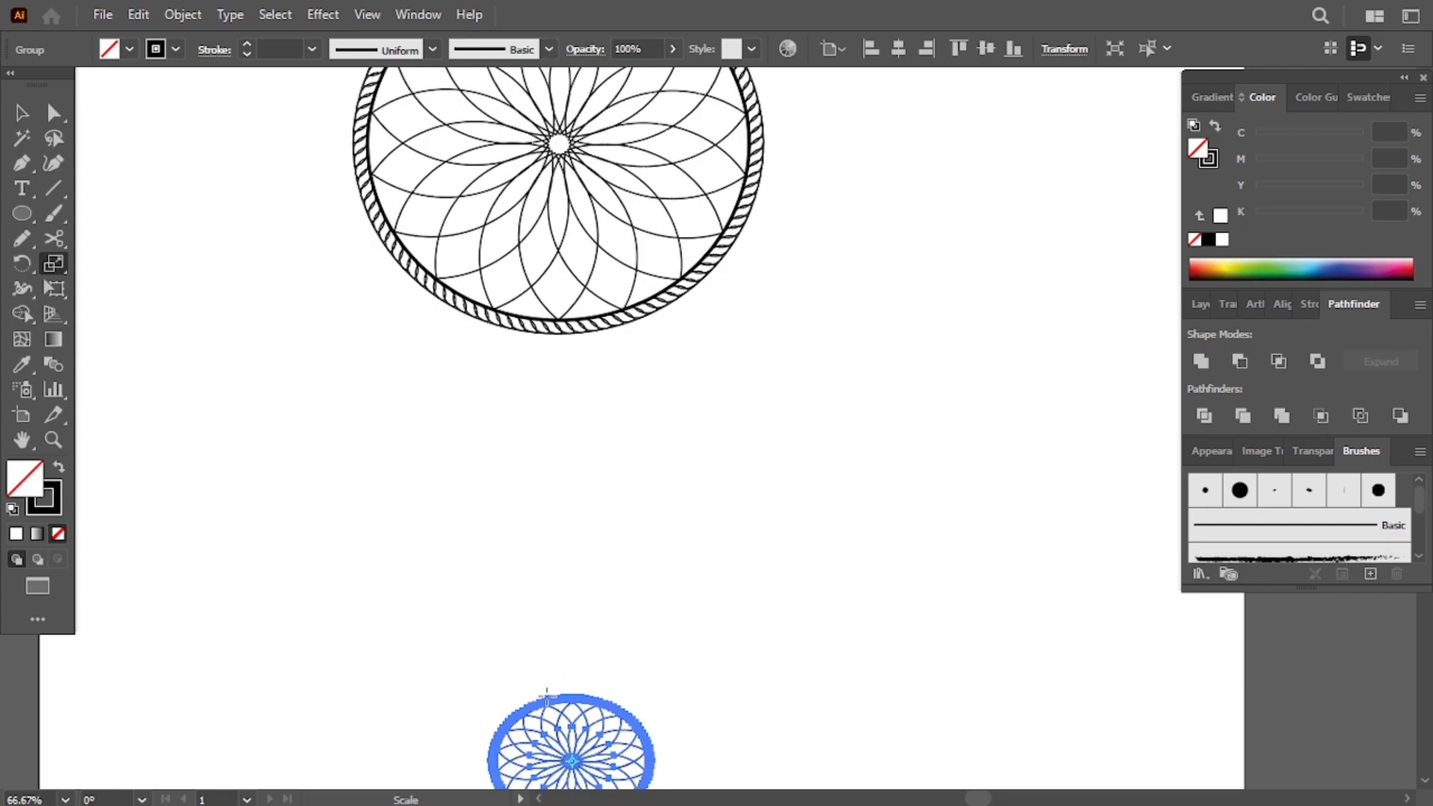
- Duplicate the small oval dreamcatcher and arrange the copies below the main design
left_click_drag(560, 718, 273, 384)
scroll(384, 514, "down", 1)
left_click(573, 705)
scroll(578, 634, "down", 3)
scroll(625, 457, "up", 5)
scroll(496, 429, "down", 2)
left_click(519, 590)
left_click(575, 709)
left_click_drag(574, 709, 563, 701)
scroll(563, 701, "up", 6)
scroll(563, 701, "down", 3)
scroll(563, 701, "up", 5)
scroll(563, 701, "down", 3)
scroll(563, 701, "down", 7)
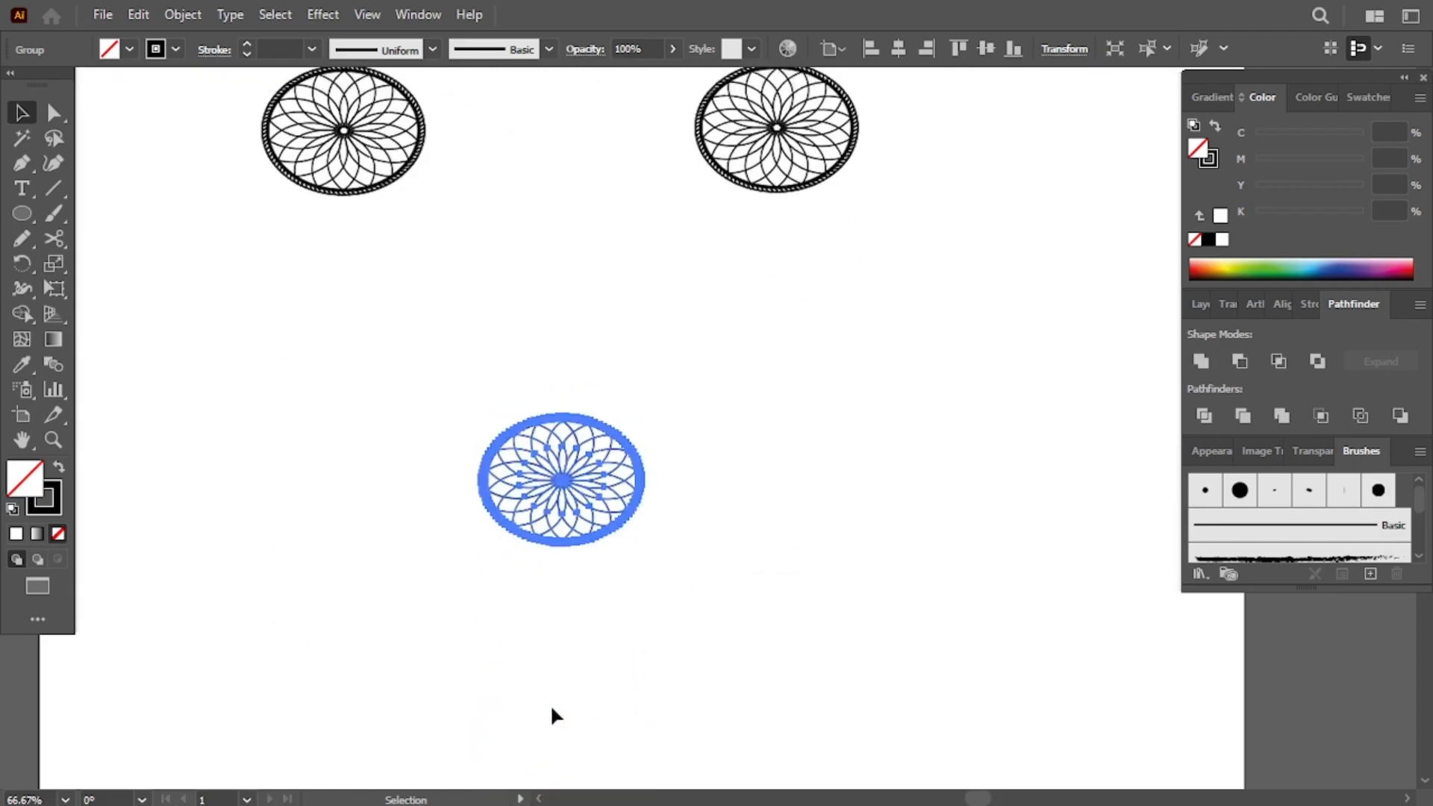
scroll(553, 716, "up", 4)
scroll(633, 505, "down", 1)
left_click_drag(565, 573, 554, 361)
scroll(554, 362, "down", 1)
left_click_drag(701, 550, 724, 533)
left_click(556, 437)
left_click_drag(716, 704, 724, 707)
left_click_drag(709, 542, 713, 546)
left_click(537, 236)
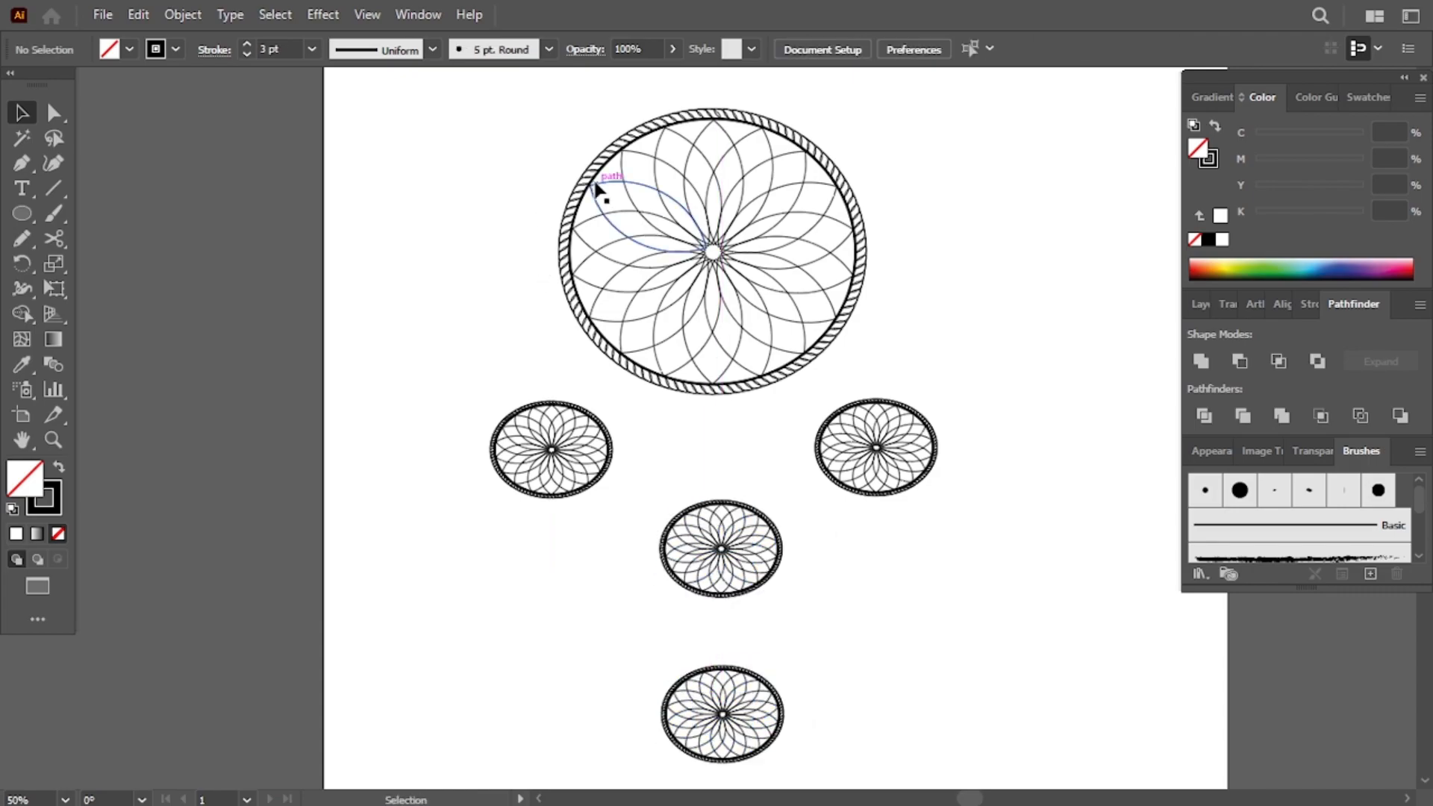
left_click(601, 186)
left_click(756, 556, "shift")
left_click(755, 761, "shift")
left_click(831, 49)
left_click(881, 64)
left_click(898, 49)
left_click(923, 213)
- Scale the middle small dreamcatcher up into a round circle
left_click(737, 513)
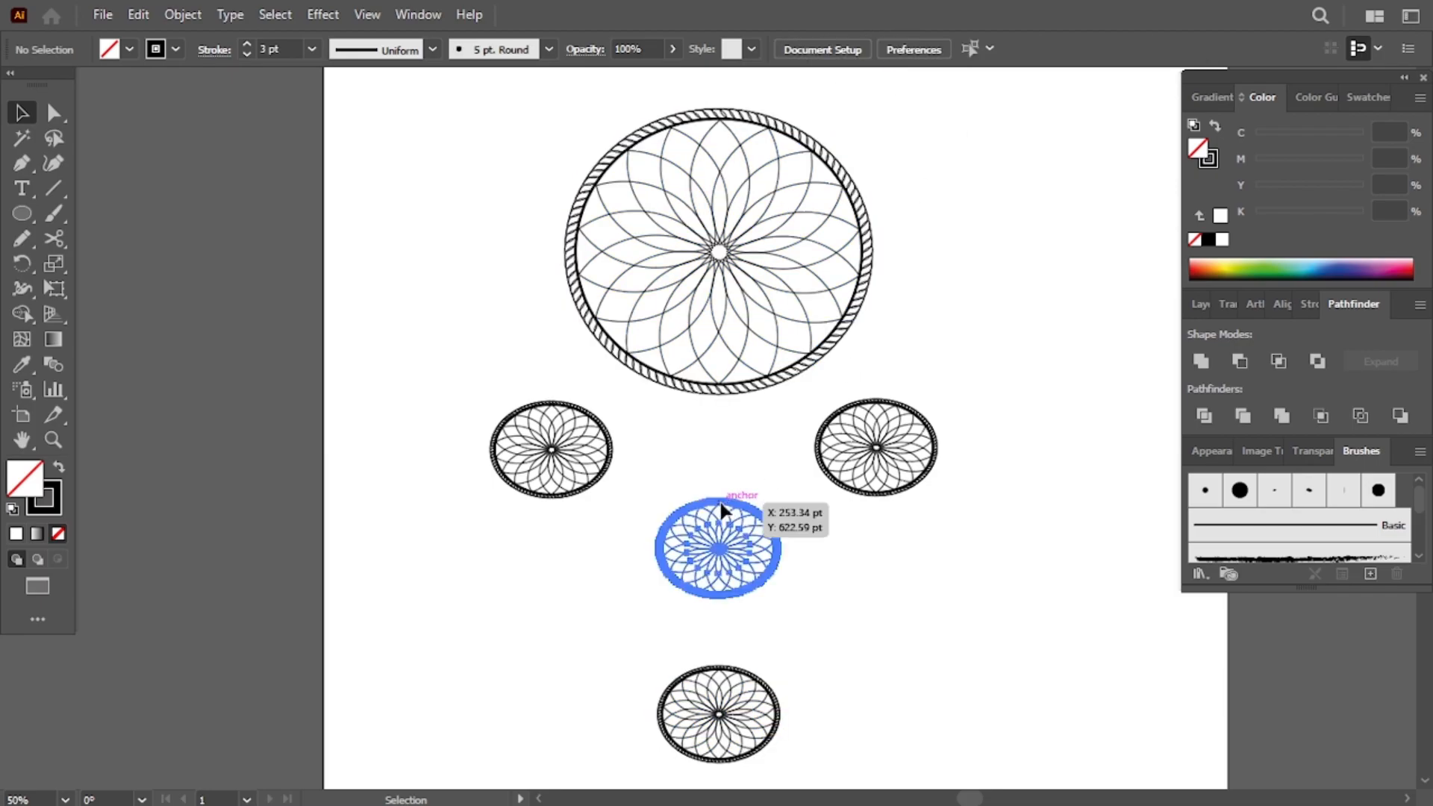
key("s")
left_click_drag(818, 579, 840, 593)
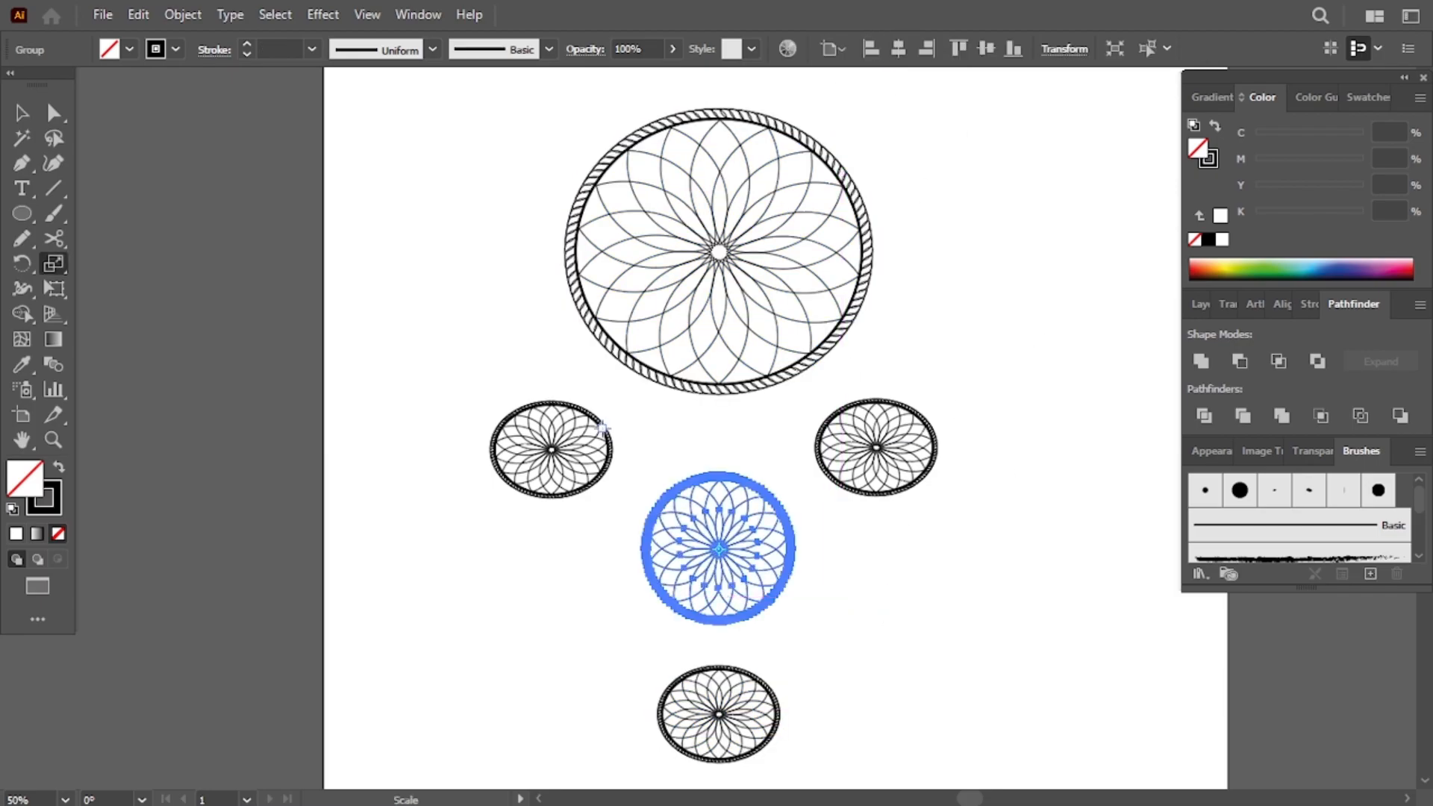
left_click(391, 259)
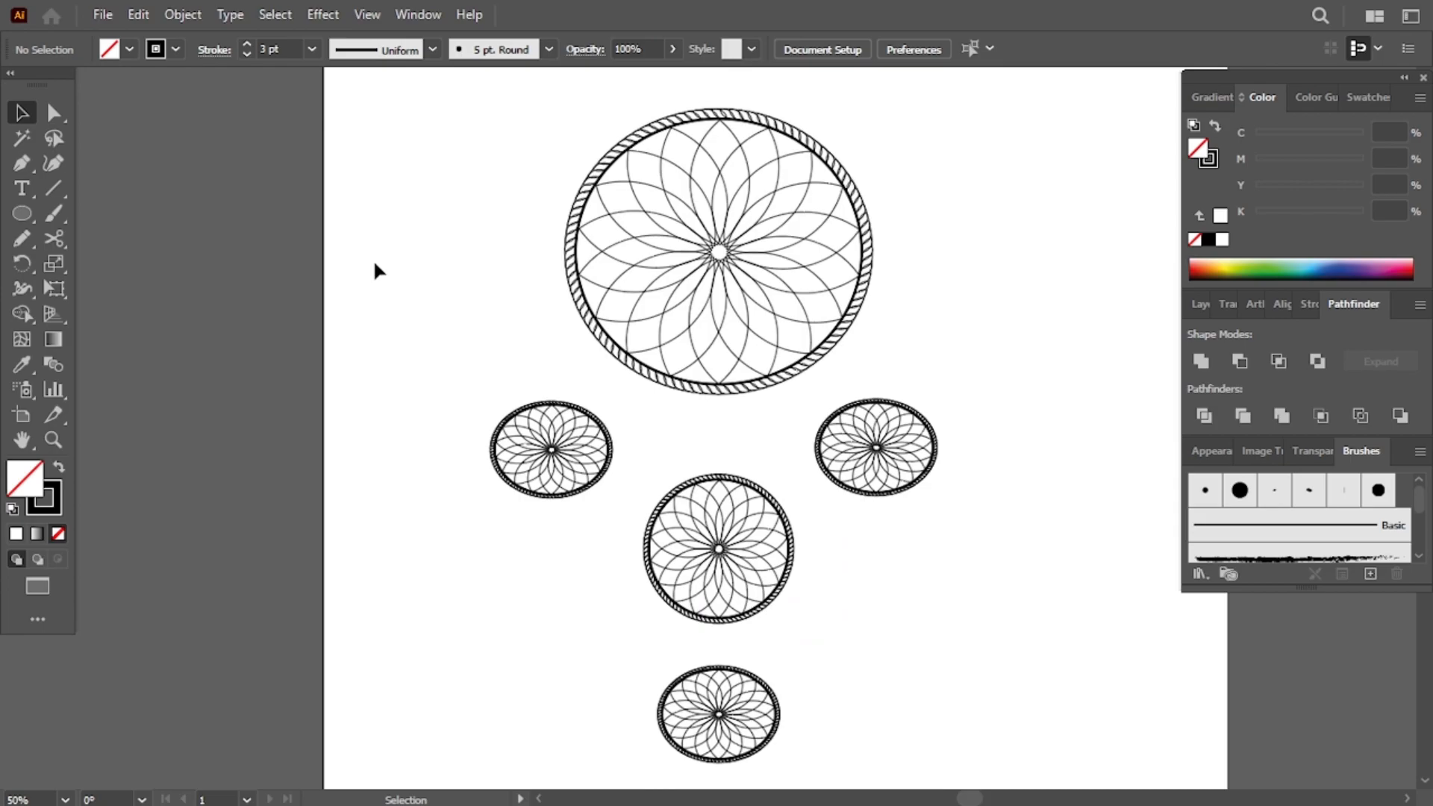
- Draw a tall narrow ellipse beside the artboard and fill it black
scroll(391, 259, "right", 2)
scroll(391, 260, "left", 1)
left_click(22, 212)
scroll(884, 216, "right", 6)
scroll(885, 215, "right", 3)
left_click_drag(581, 273, 715, 568)
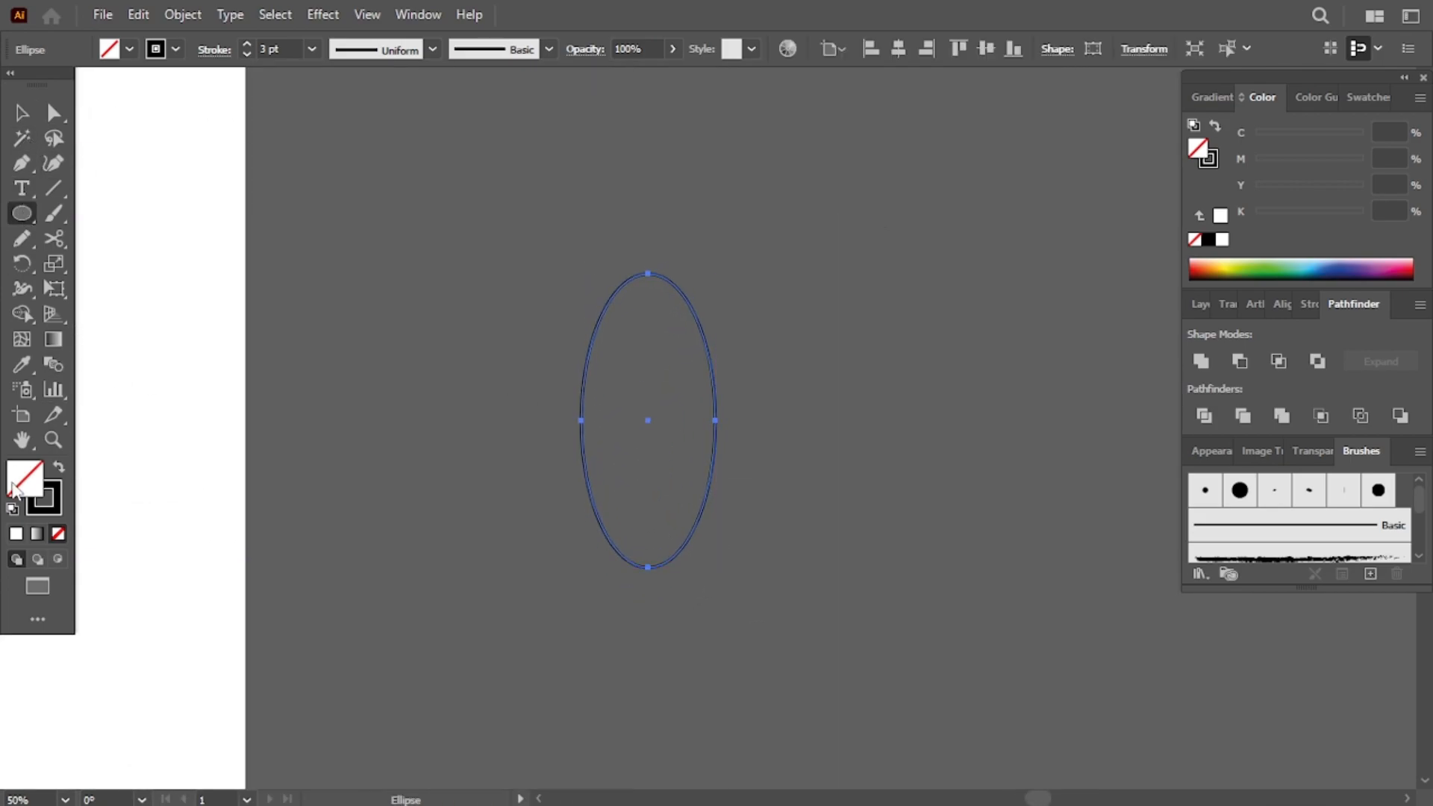
left_click(1317, 265)
left_click(1207, 240)
- Sharpen the ellipse's top and bottom anchors into points to form a feather shape
left_click(647, 273)
left_click_drag(611, 273, 618, 303)
left_click_drag(685, 273, 670, 305)
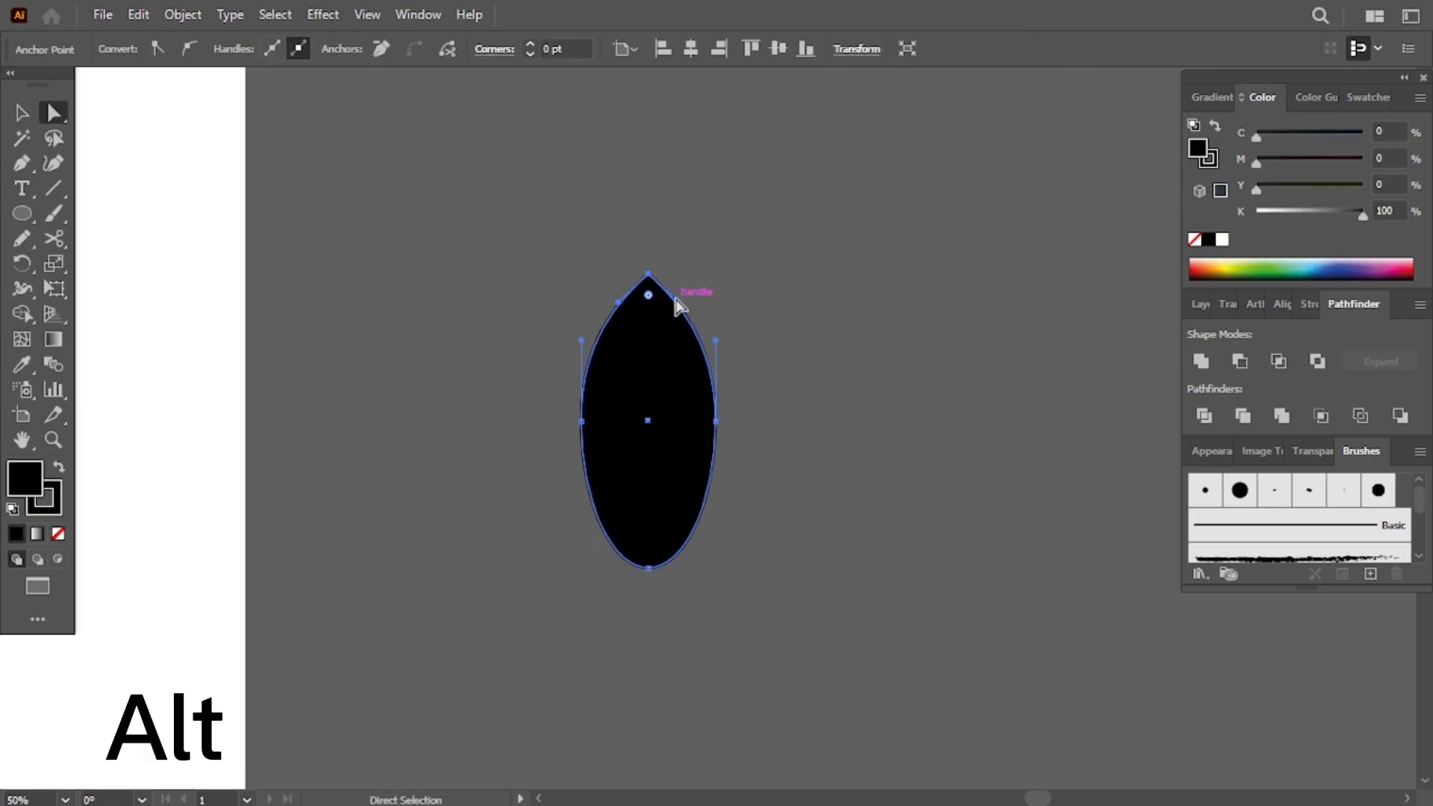
left_click(648, 568)
left_click_drag(612, 569, 622, 549)
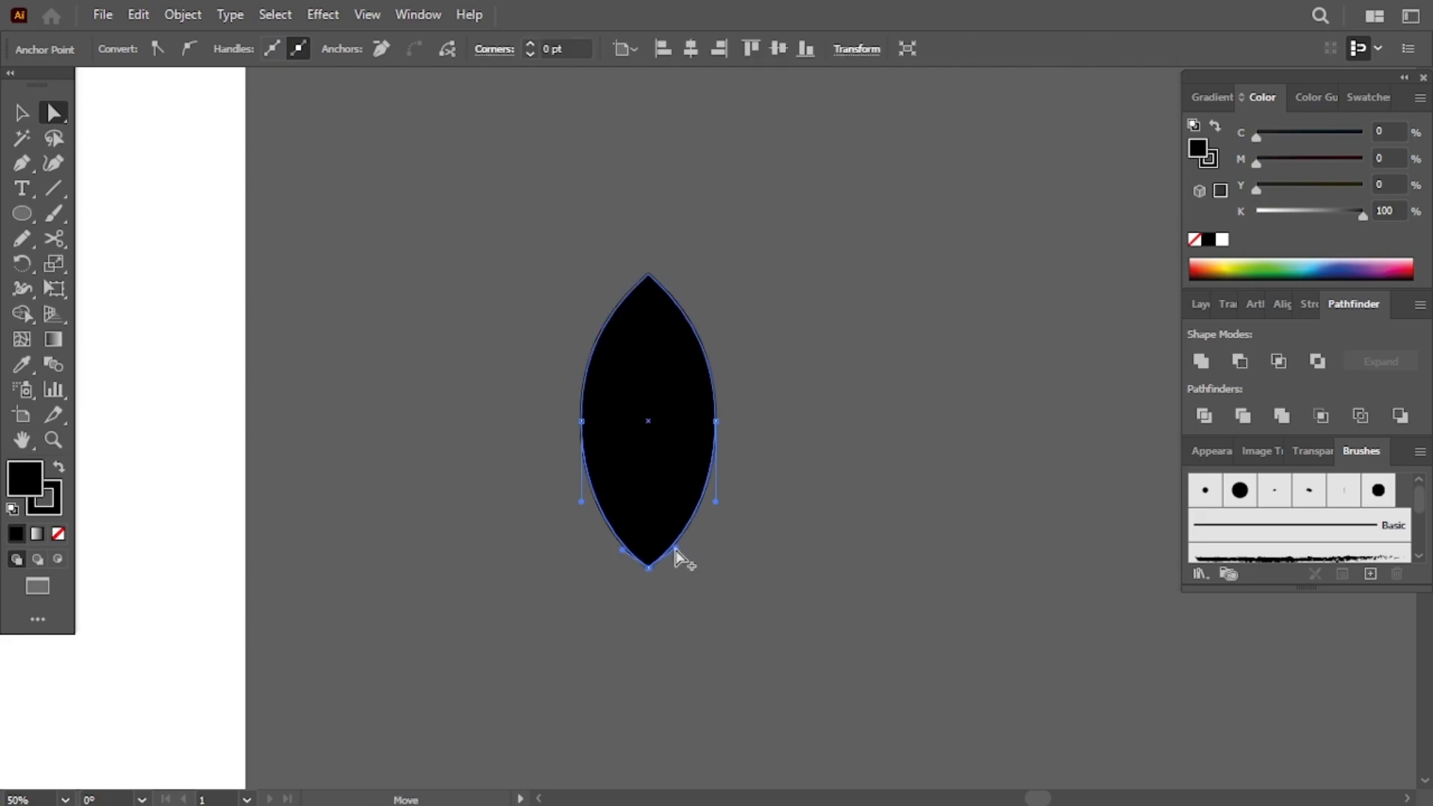
- Draw curved white Pencil strokes across the black feather shape to mark its barb cuts
left_click(21, 238)
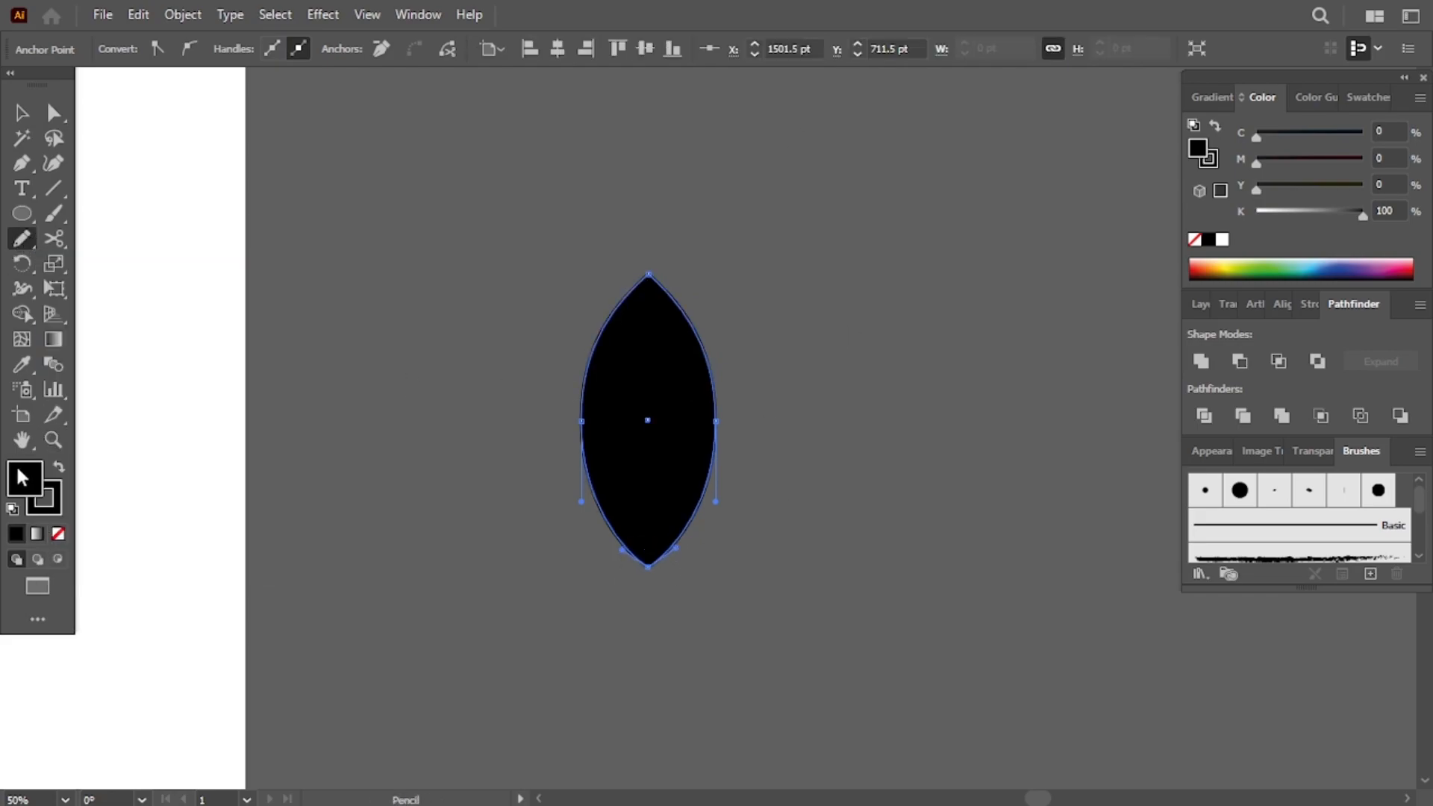
left_click(1222, 238)
left_click(1208, 239)
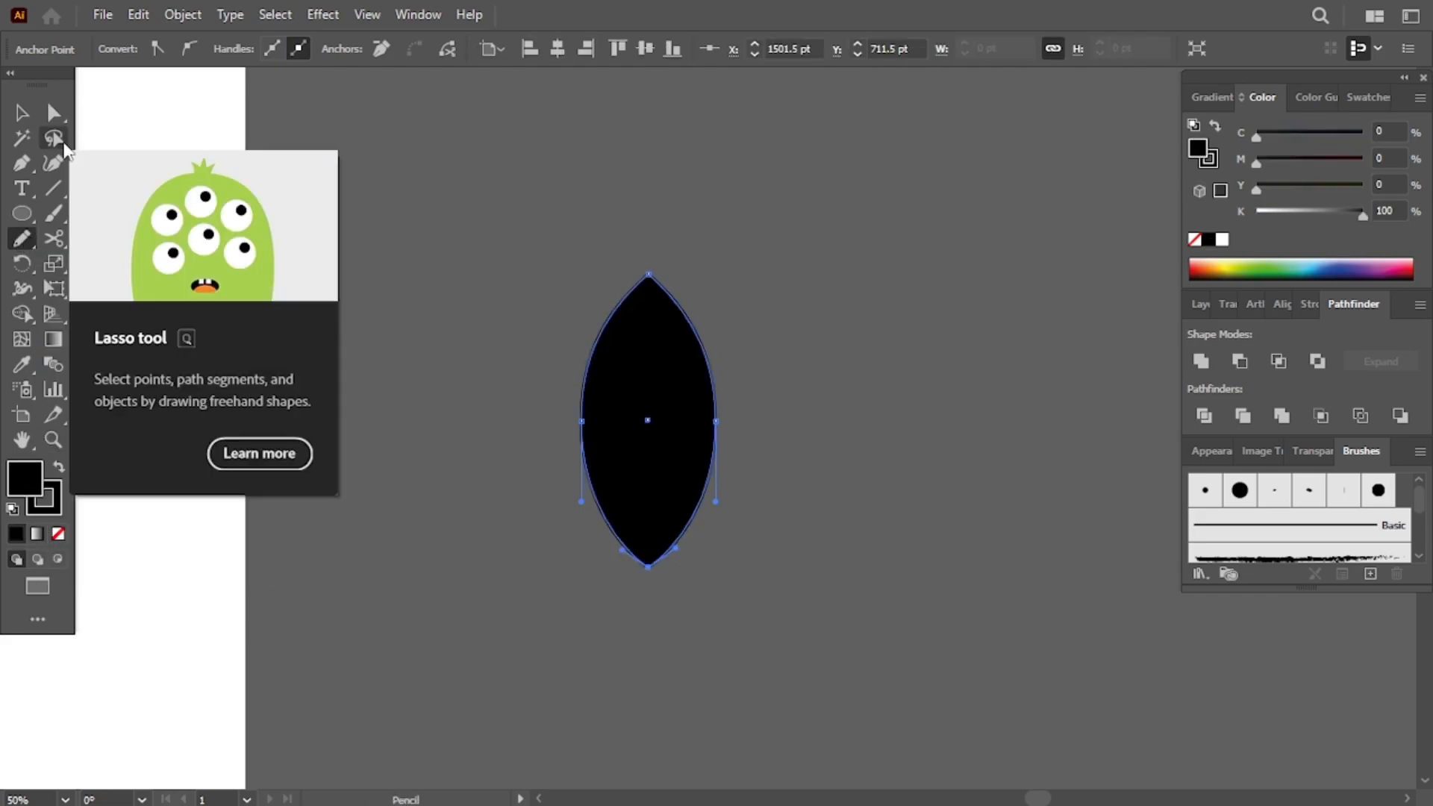
left_click(21, 113)
left_click(487, 415)
key("n")
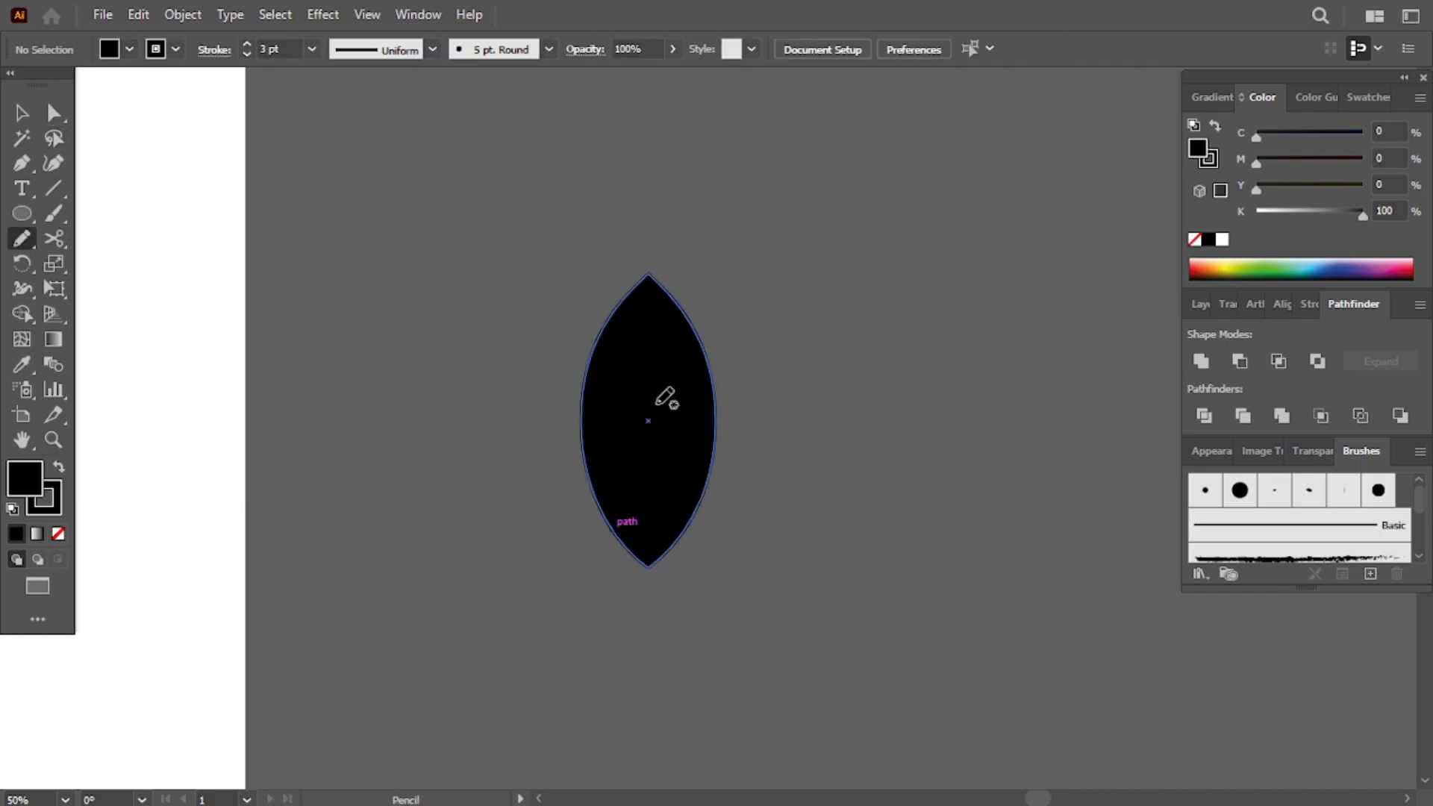
left_click(1222, 239)
scroll(902, 323, "up", 2)
key("ctrl+equal")
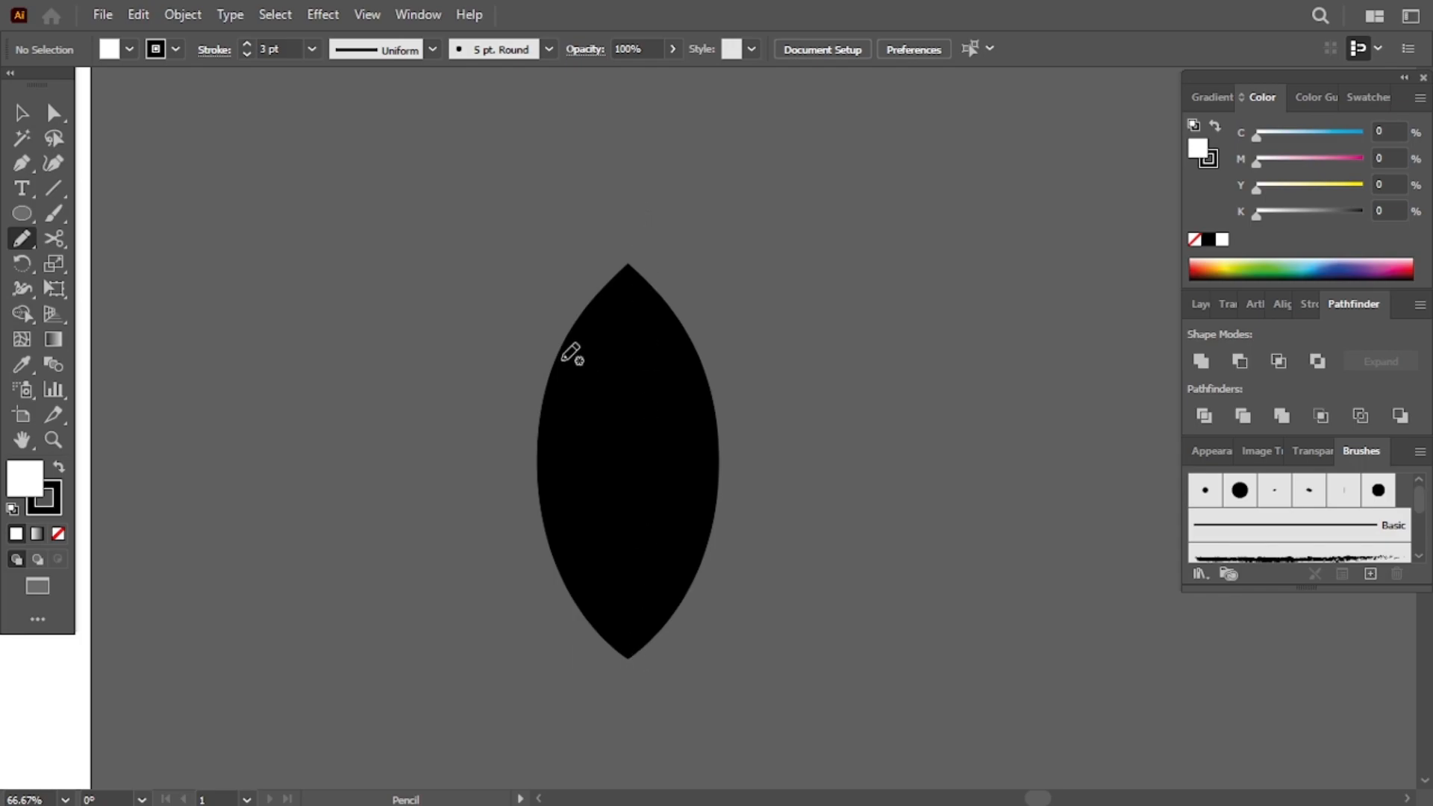
left_click_drag(554, 377, 540, 401)
right_click(541, 498)
key("Escape")
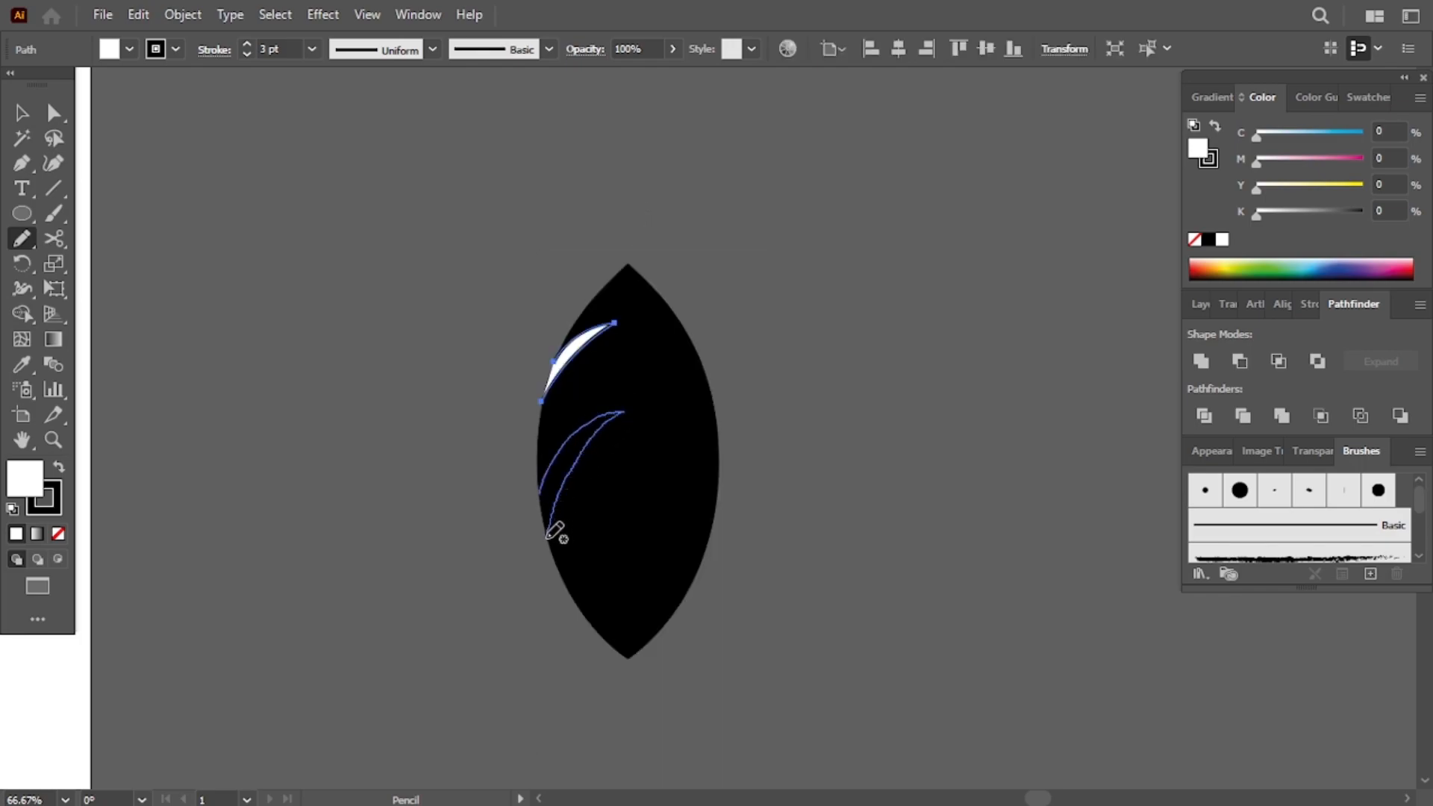
left_click_drag(554, 530, 548, 536)
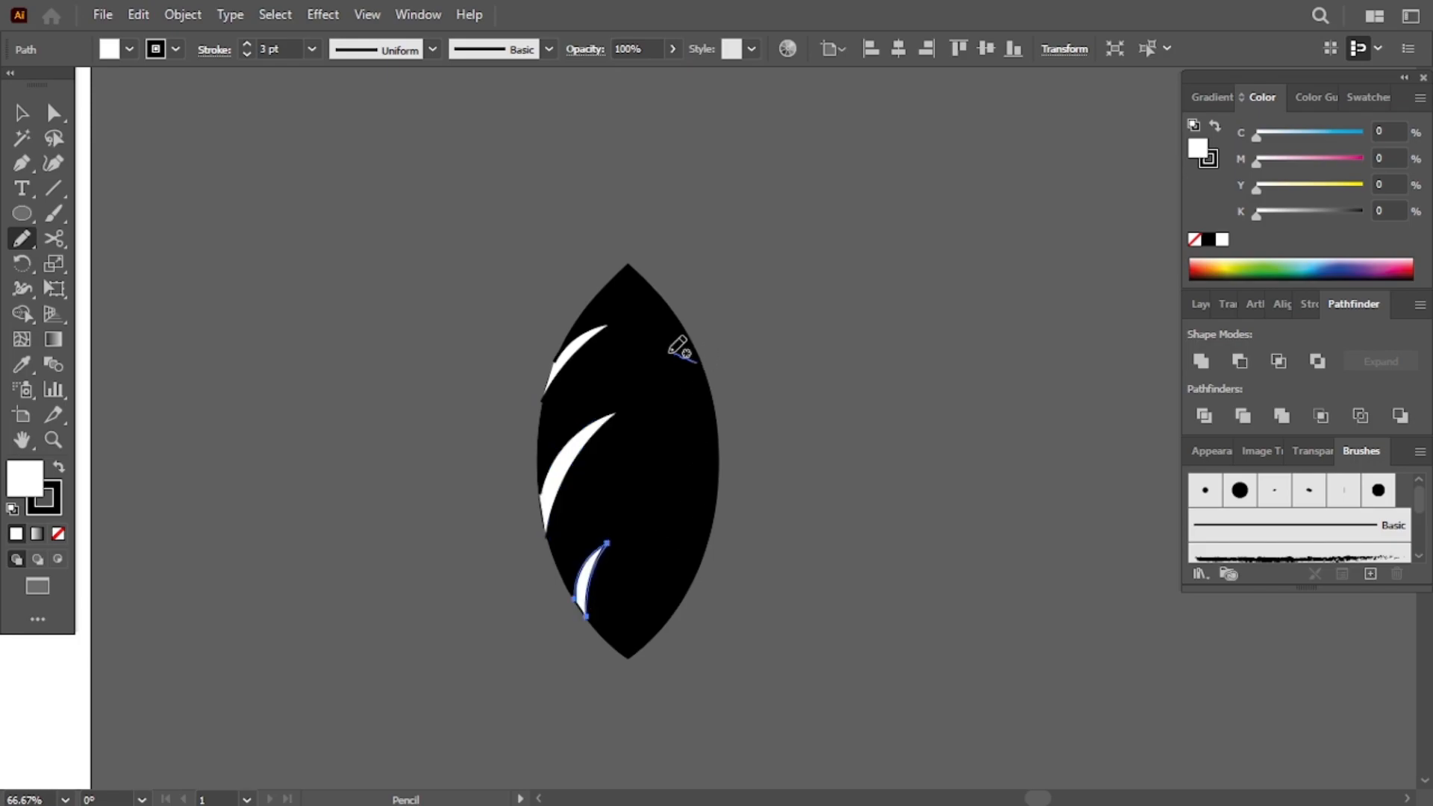
key("Delete")
left_click_drag(637, 338, 701, 359)
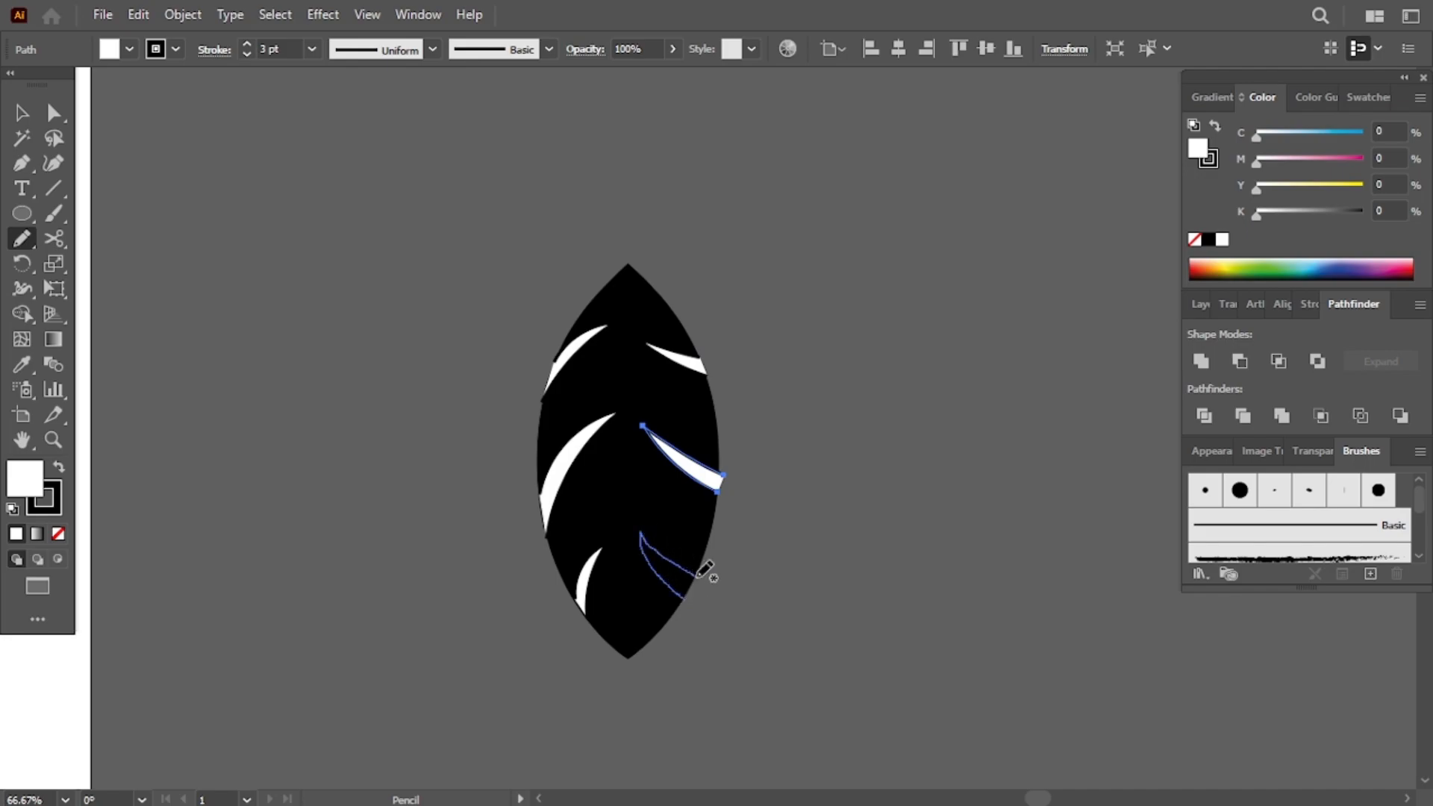
- Select the feather with its strokes and split them apart with Pathfinder, then ungroup the pieces
left_click_drag(539, 198, 685, 571)
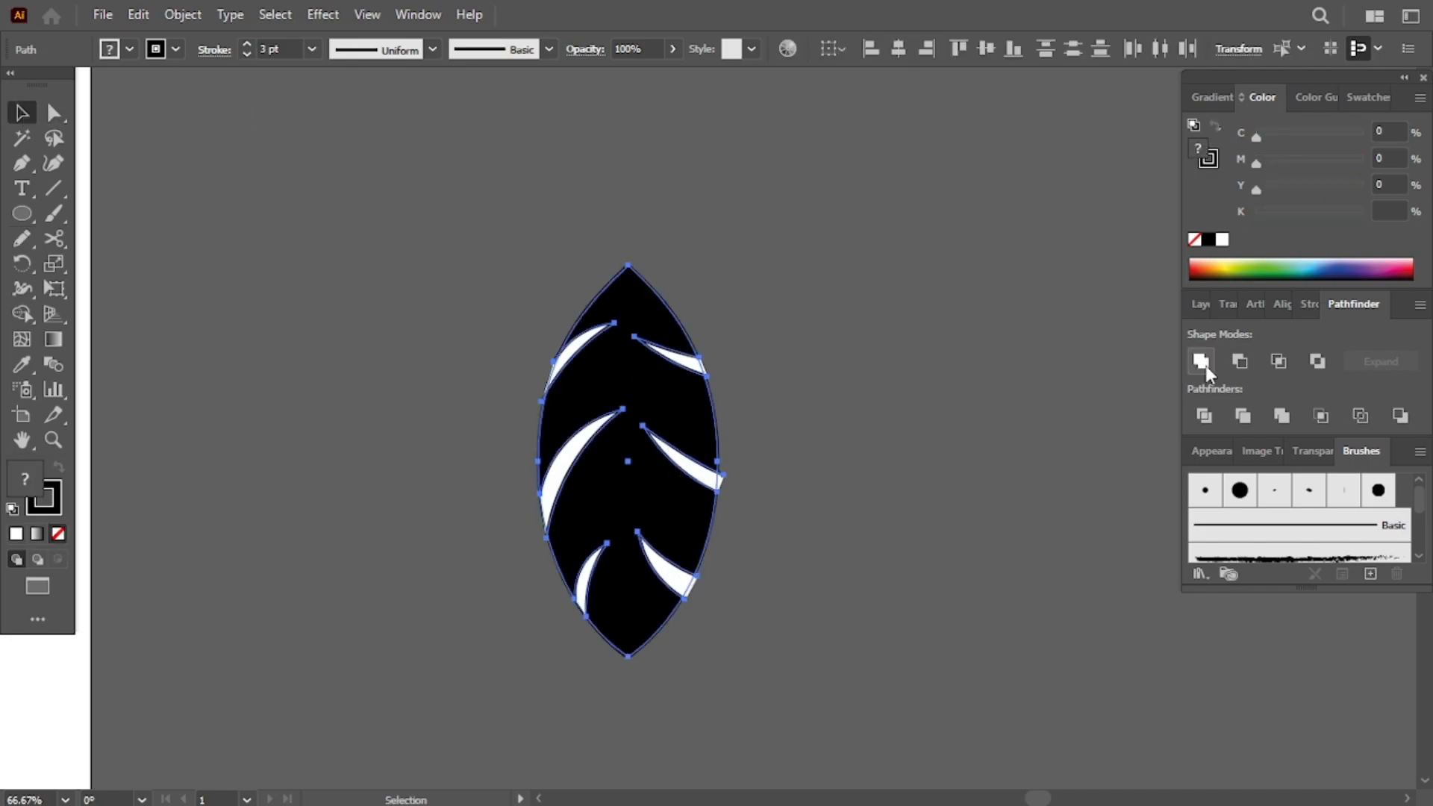
left_click(1317, 362)
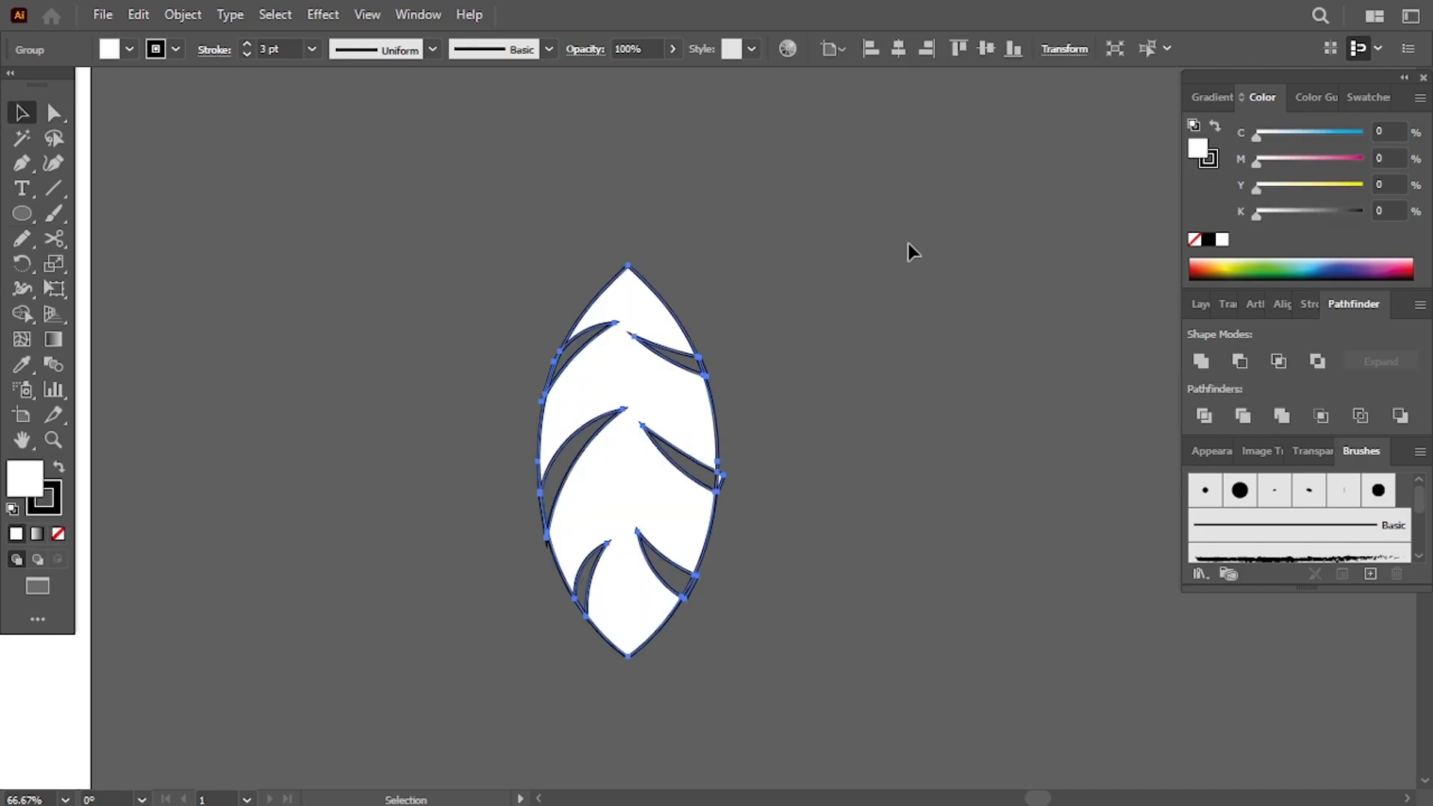
left_click(907, 247)
left_click(640, 392)
left_click(1204, 418)
left_click(907, 333)
left_click(661, 390)
left_click(395, 440)
right_click(620, 439)
left_click(595, 473)
right_click(595, 474)
left_click(736, 276)
left_click(768, 470)
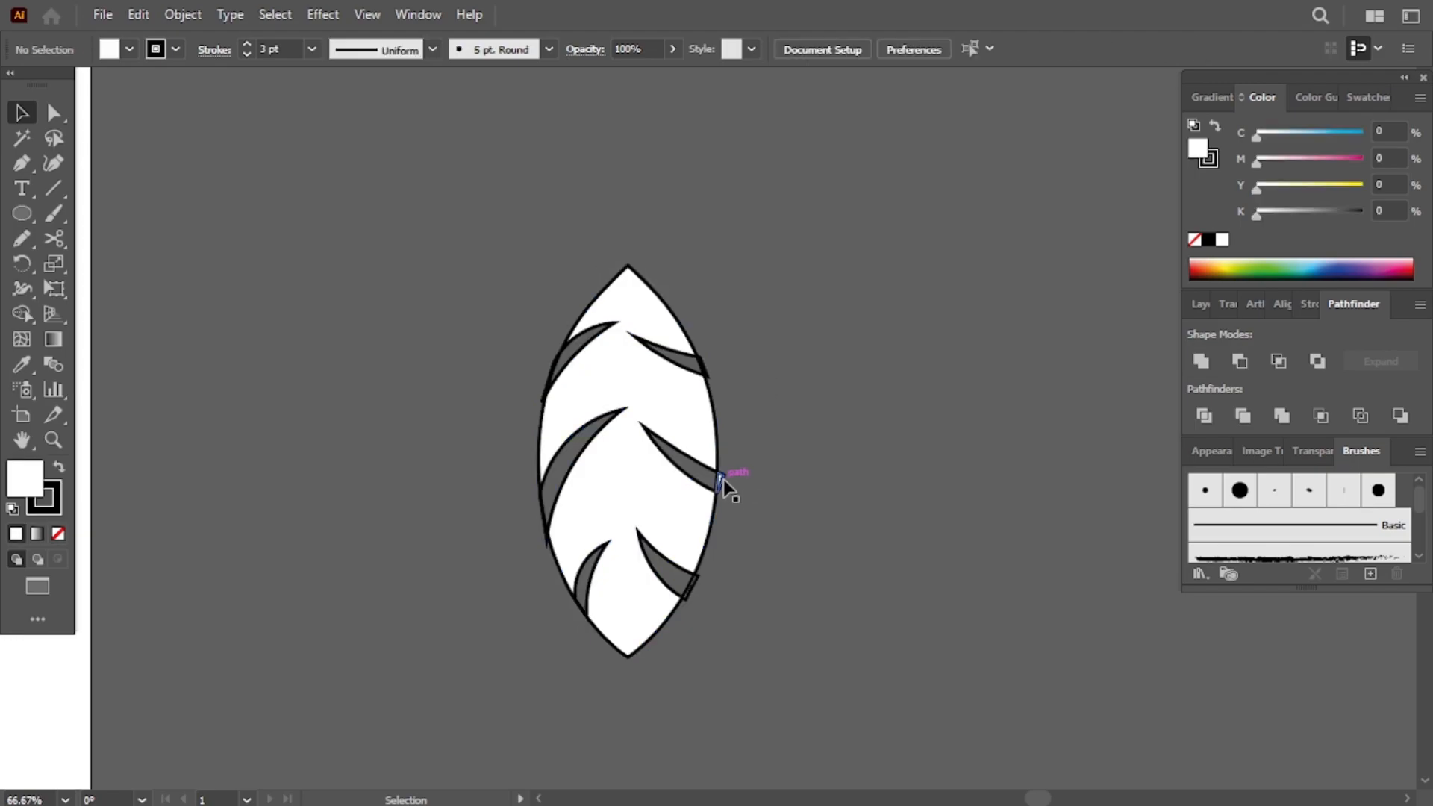
- Delete the leftover sliver pieces along the feather's edges, leaving a white notched feather
left_click(721, 480)
key("Delete")
left_click(689, 582)
key("Delete")
left_click(582, 608)
left_click(559, 620)
left_click(583, 608)
key("slash")
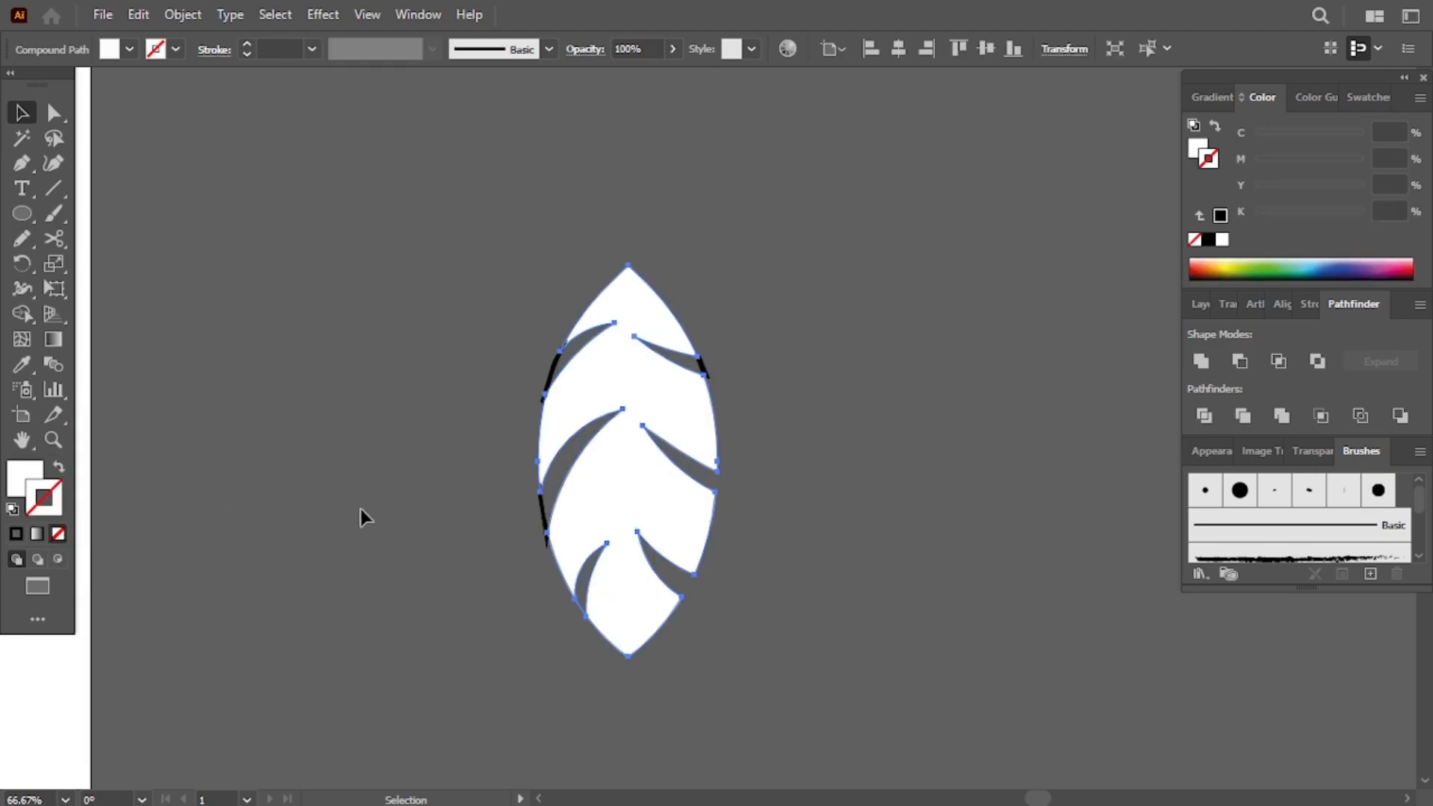
left_click(356, 509)
left_click(544, 509)
key("Delete")
left_click(554, 369)
key("Delete")
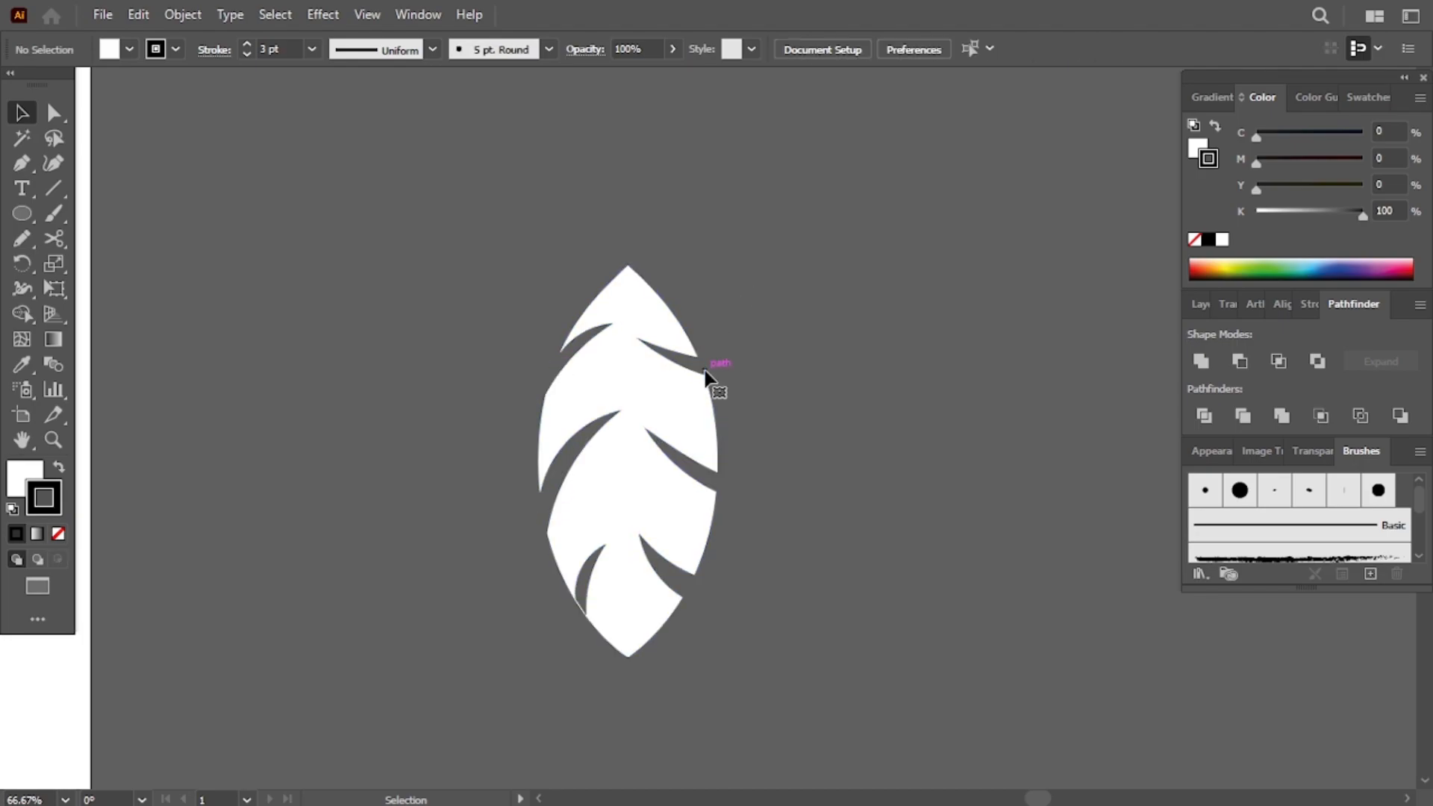
left_click(583, 617)
left_click(546, 615)
left_click(54, 220)
right_click(54, 236)
left_click(123, 239)
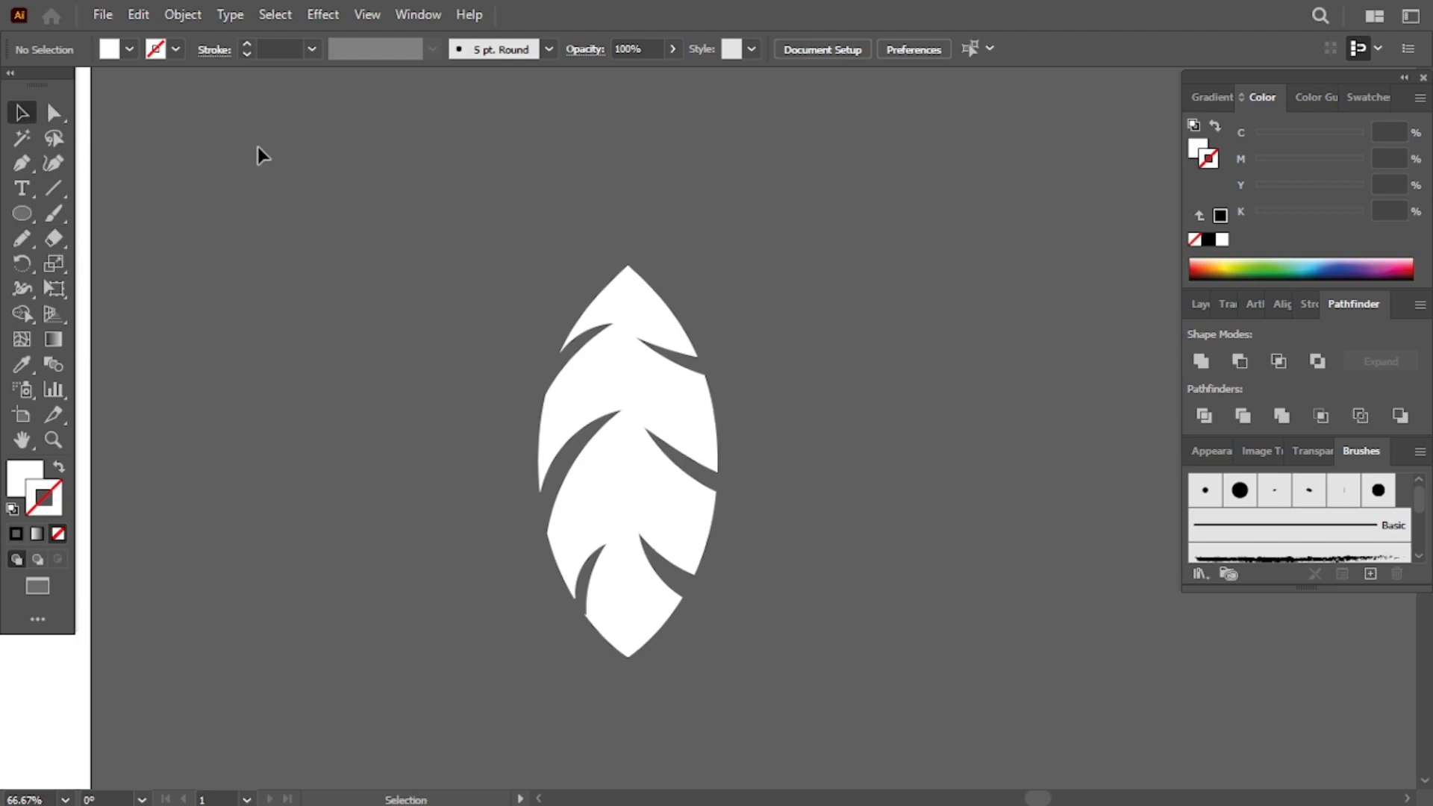
left_click(1208, 239)
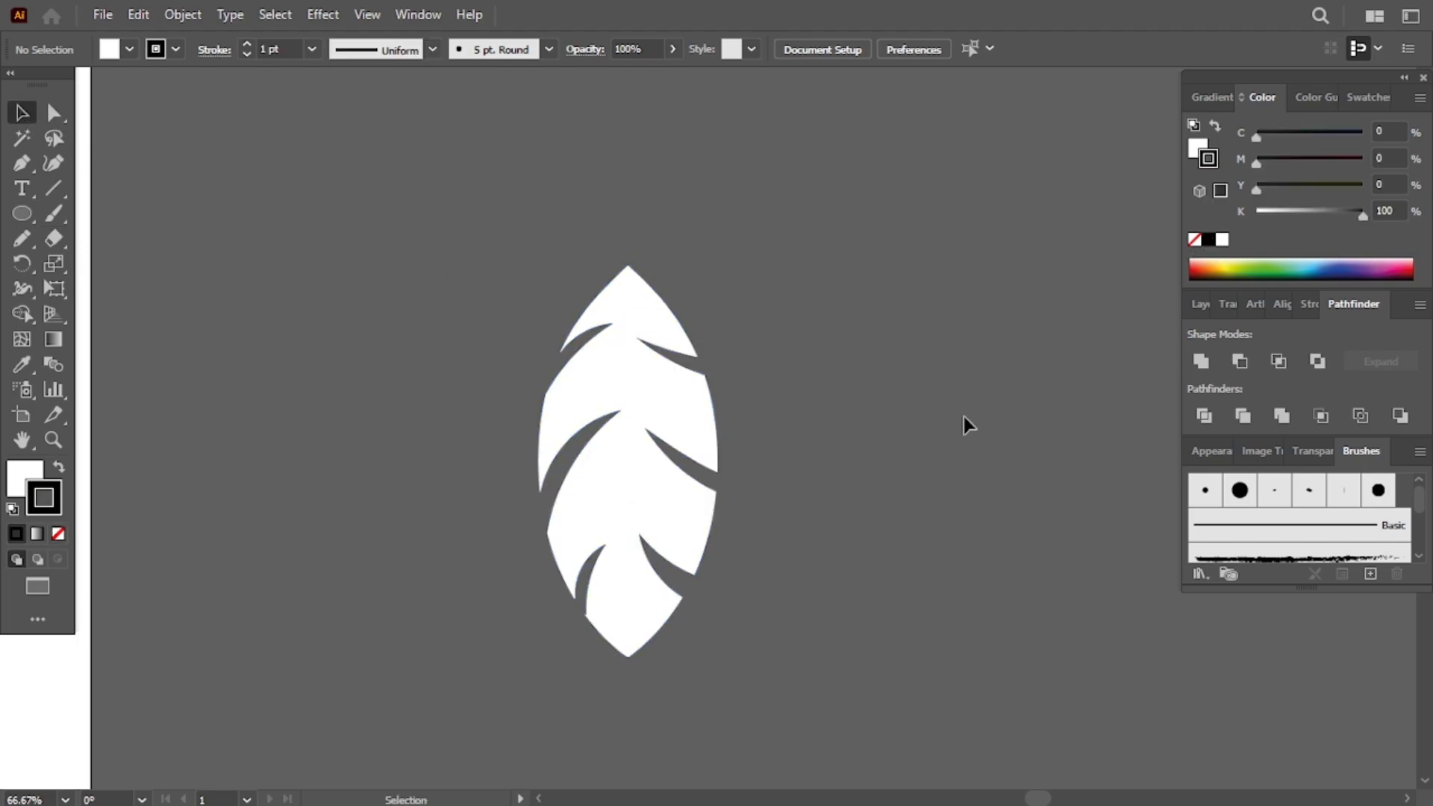
- Apply a vertical Wave warp to the feather with Bend -68%, Horizontal -3% and Vertical -17%
left_click(627, 466)
scroll(333, 540, "left", 5)
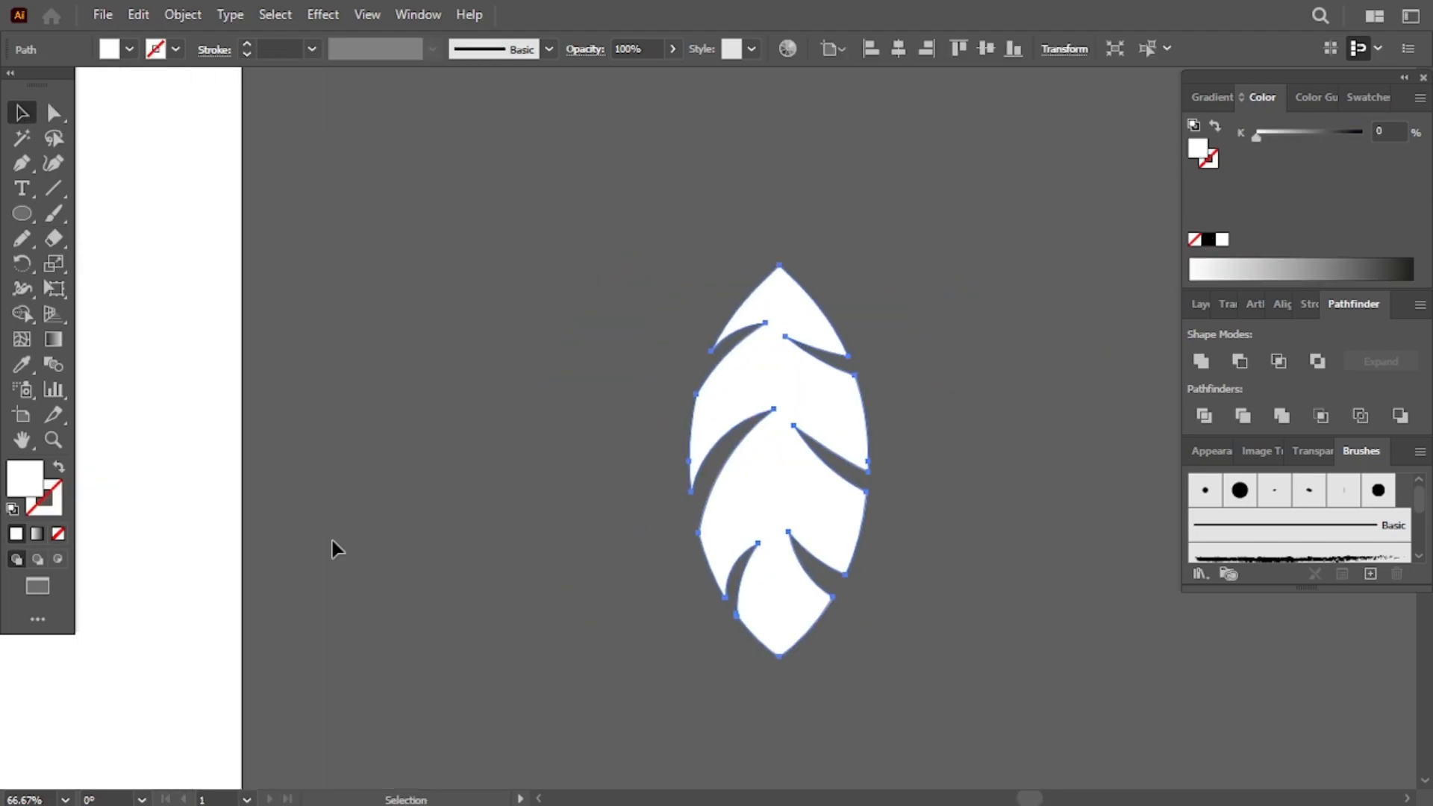
left_click(322, 14)
mouse_move(358, 281)
left_click(612, 475)
left_click_drag(1234, 306, 1209, 307)
left_click_drag(1199, 215, 1169, 215)
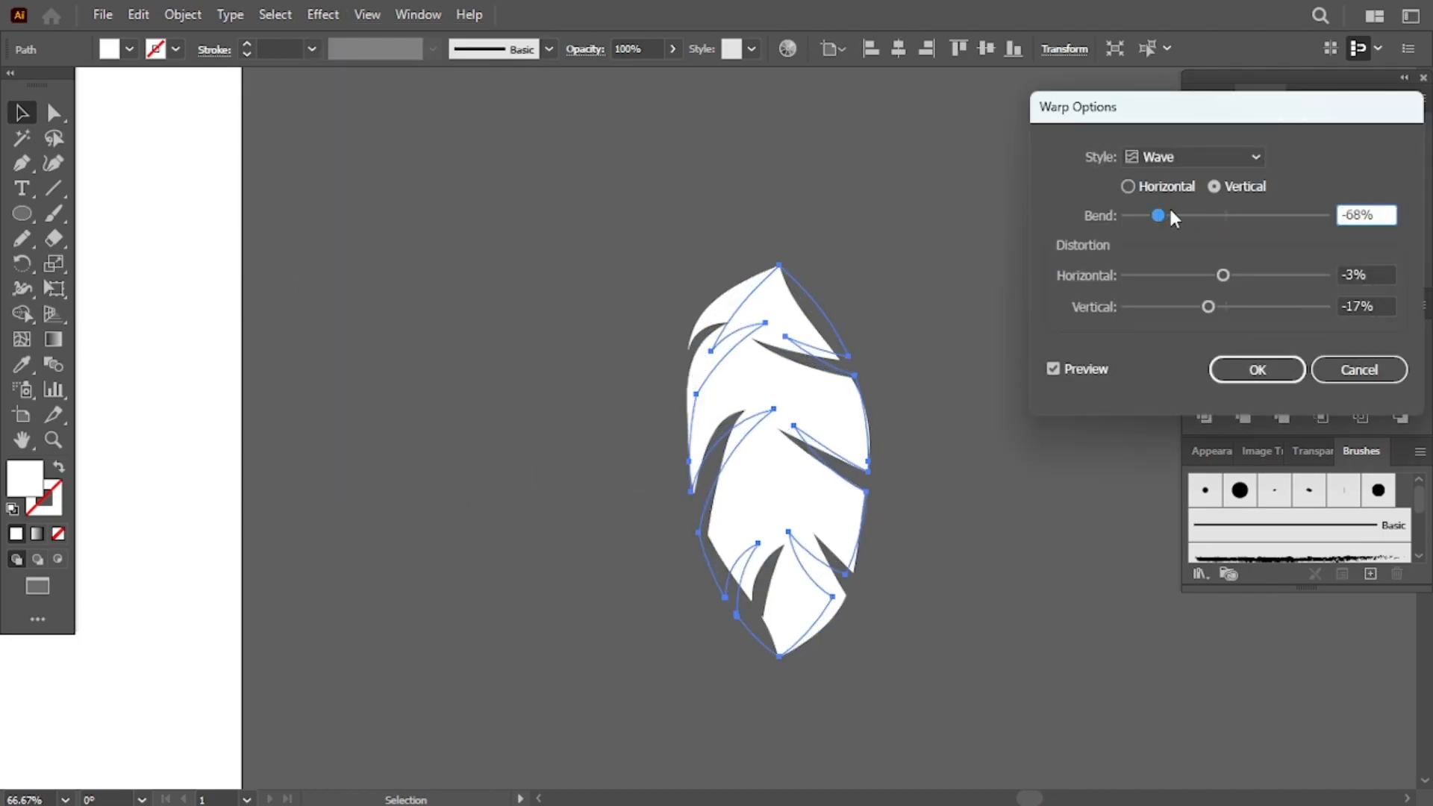
left_click(1257, 368)
- Move the warped feather onto the artboard directly below the lowest dreamcatcher ring
left_click_drag(788, 486, 787, 384)
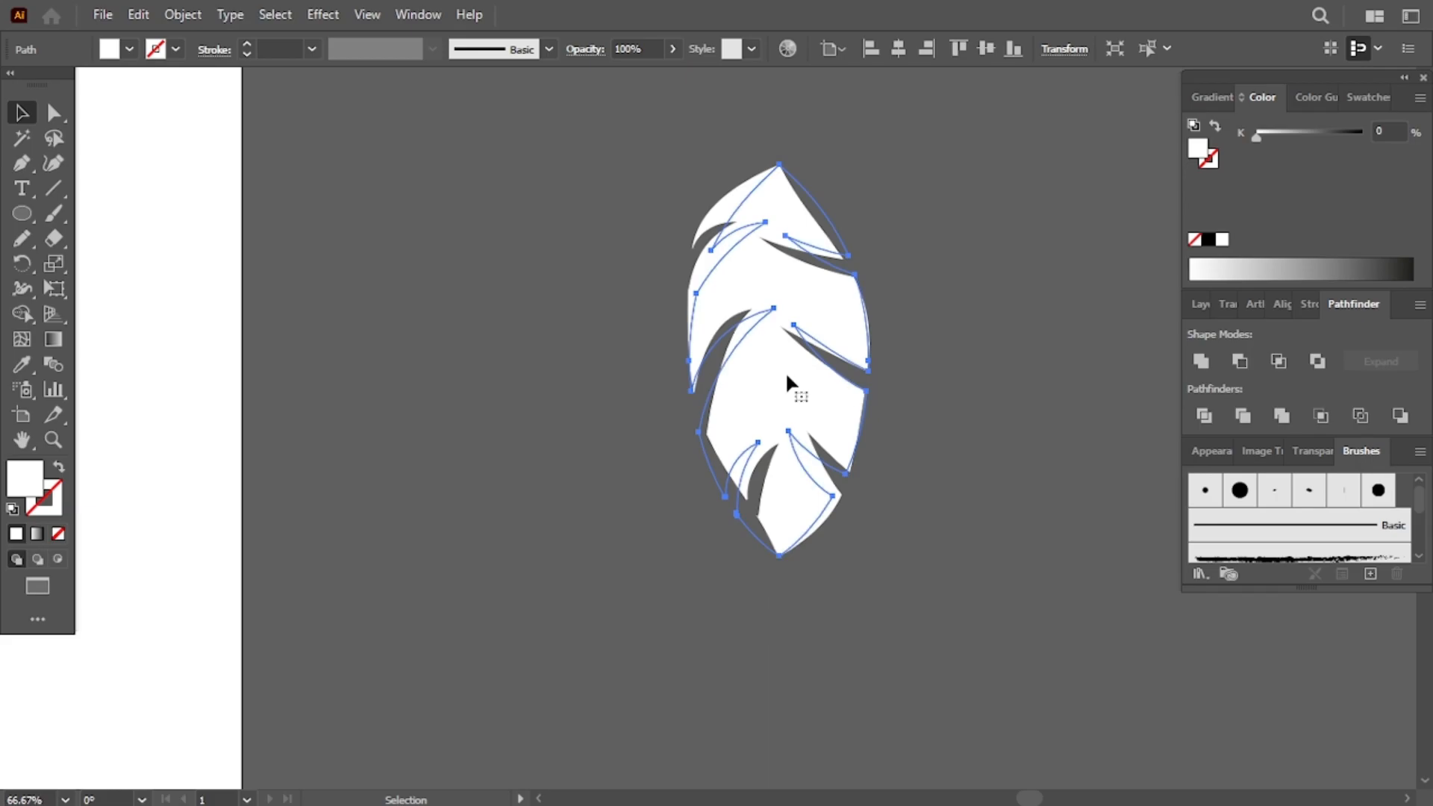
scroll(787, 384, "left", 10)
scroll(787, 384, "down", 5)
scroll(786, 375, "right", 1)
key("ctrl+v")
left_click_drag(713, 408, 737, 557)
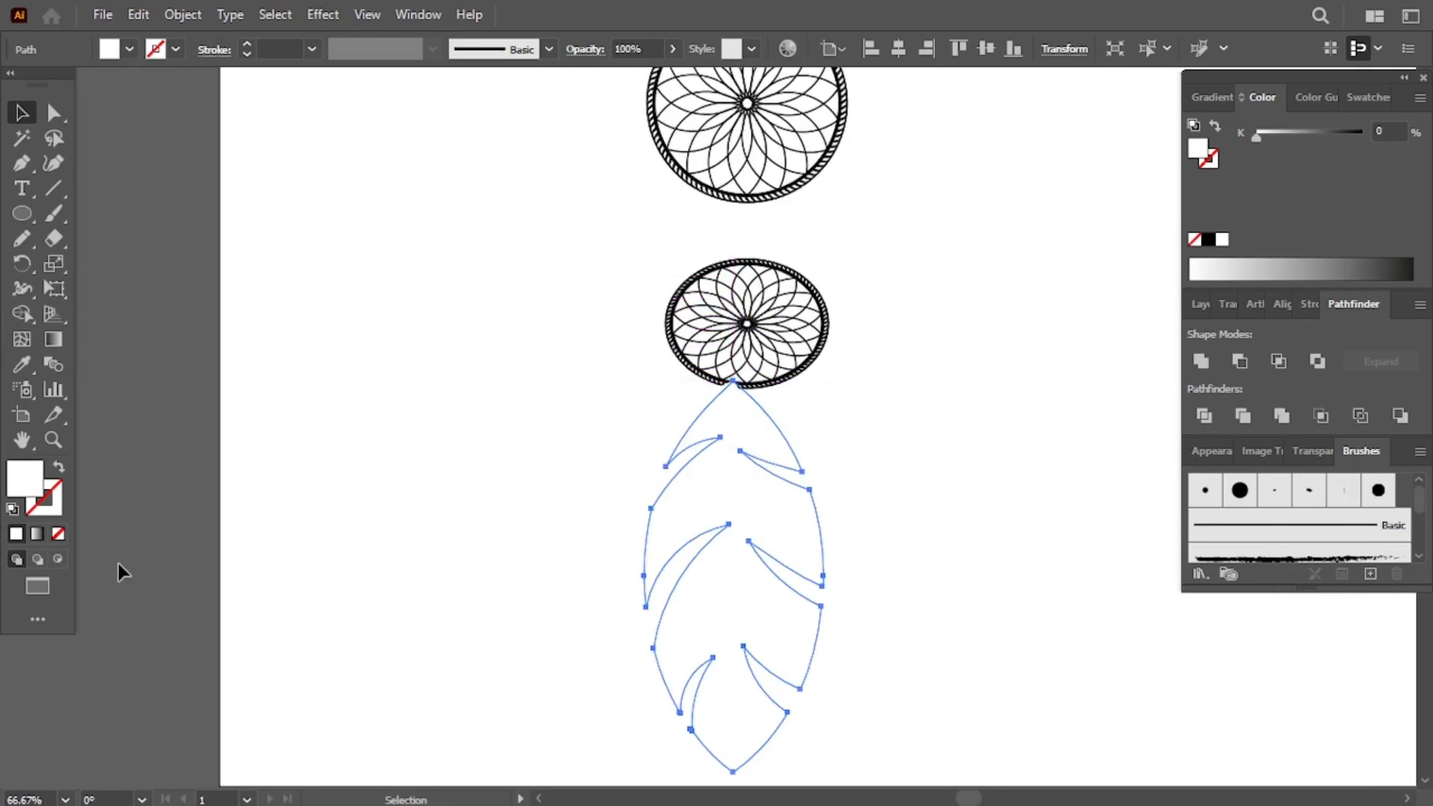
- Give the feather a black stroke, scale it down and move it to the lower left
left_click(1208, 239)
scroll(952, 306, "down", 3)
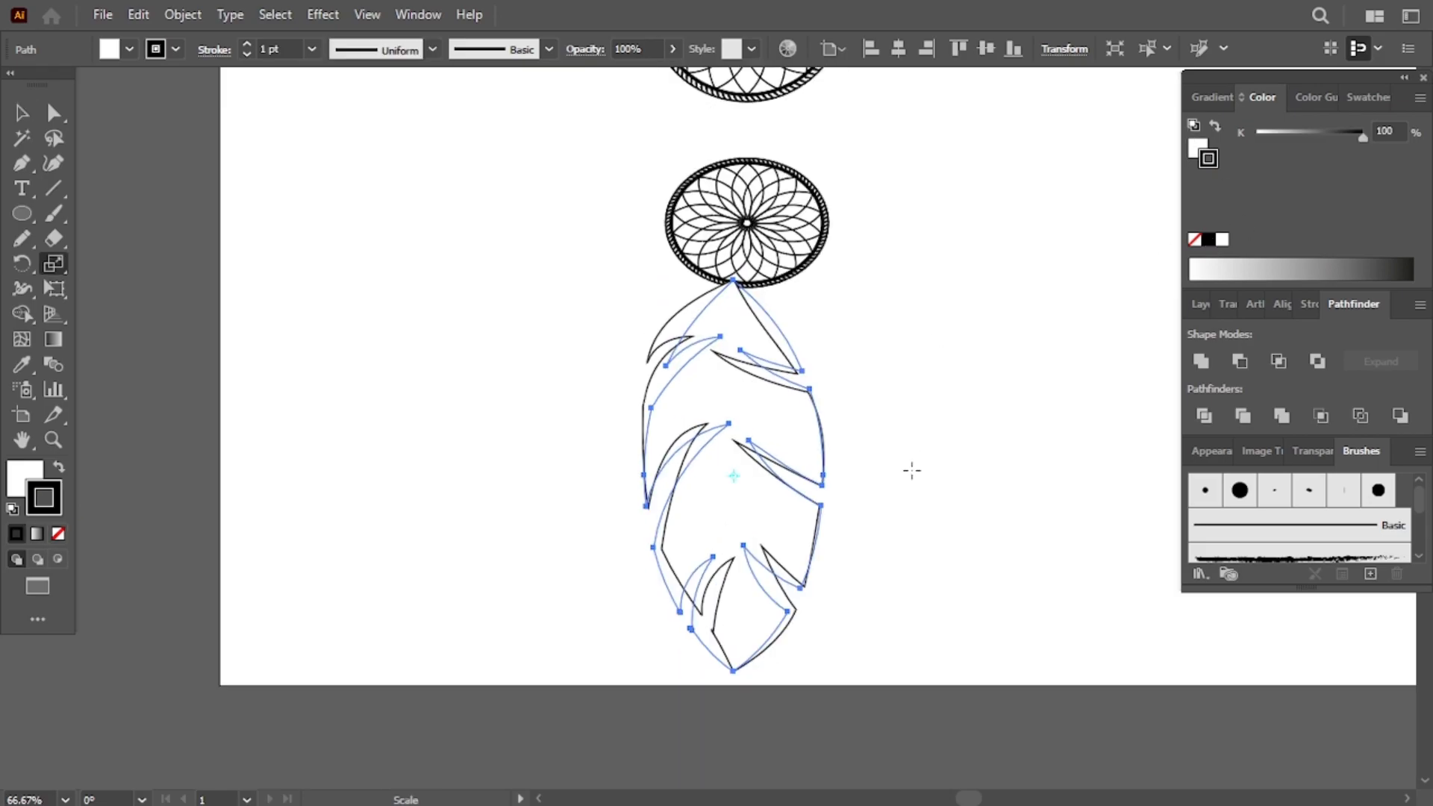
left_click_drag(917, 456, 830, 548)
left_click_drag(750, 497, 500, 541)
- Draw vertical lines hanging the left and right small rings from the main dreamcatcher ring
scroll(549, 364, "up", 10)
right_click(31, 172)
left_click(58, 265)
left_click(538, 238)
key("Escape")
left_click(538, 234)
left_click(763, 448)
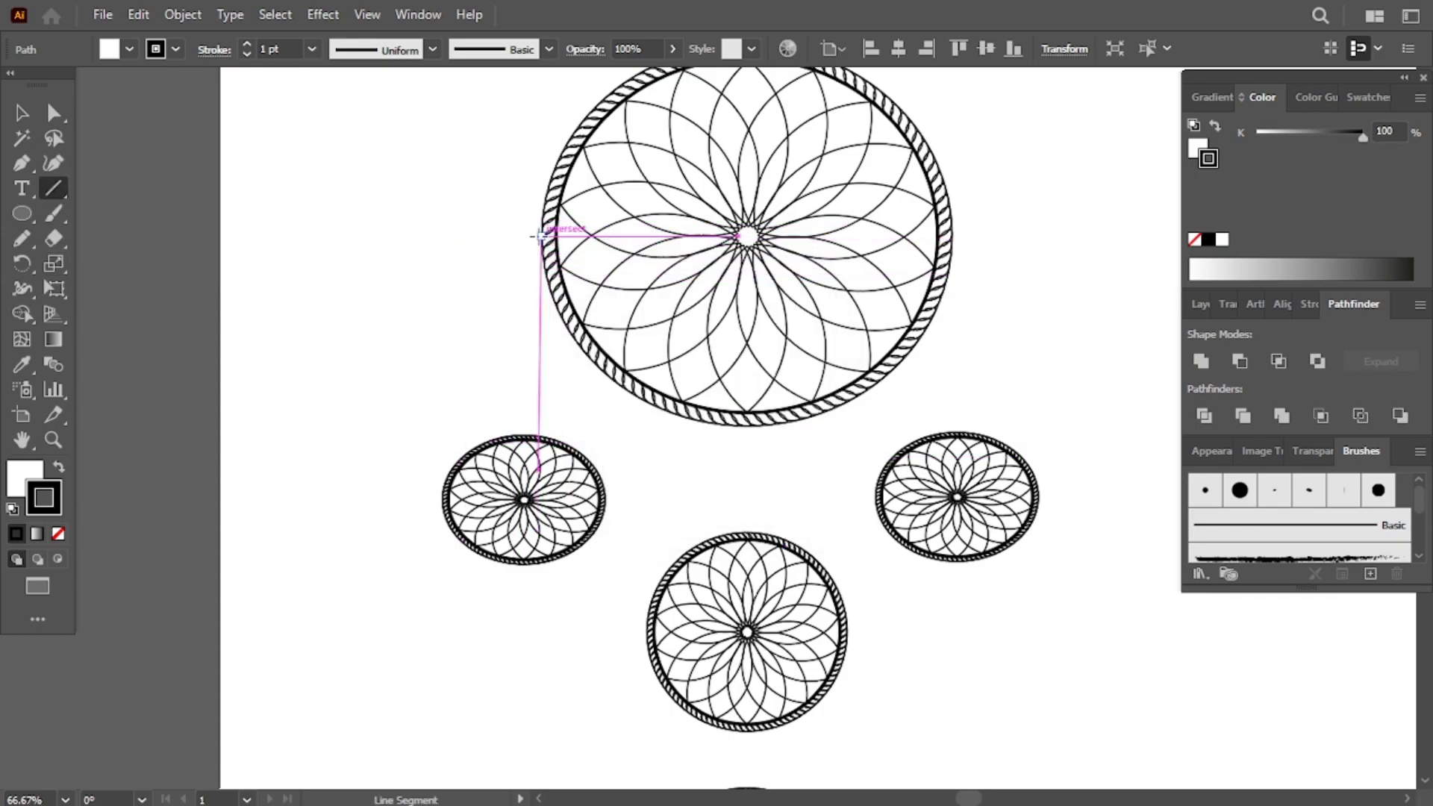
left_click_drag(540, 233, 540, 435)
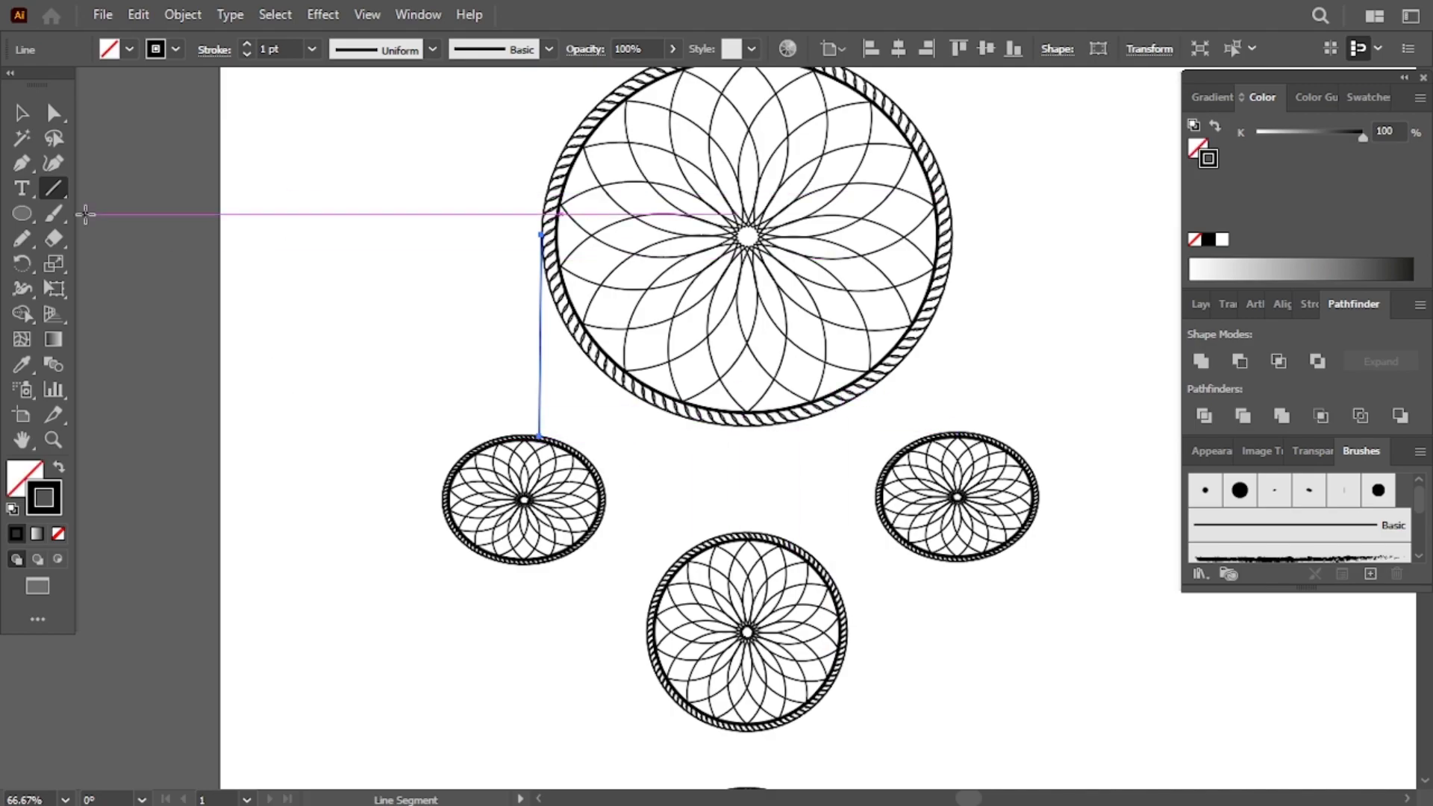
left_click(952, 235)
key("Escape")
mouse_move(955, 234)
left_mouse_down()
mouse_move(959, 466)
mouse_move(959, 433)
left_mouse_up()
left_click(21, 113)
left_click(969, 243)
left_click(957, 260)
left_click(1007, 300)
left_click_drag(954, 401, 974, 448)
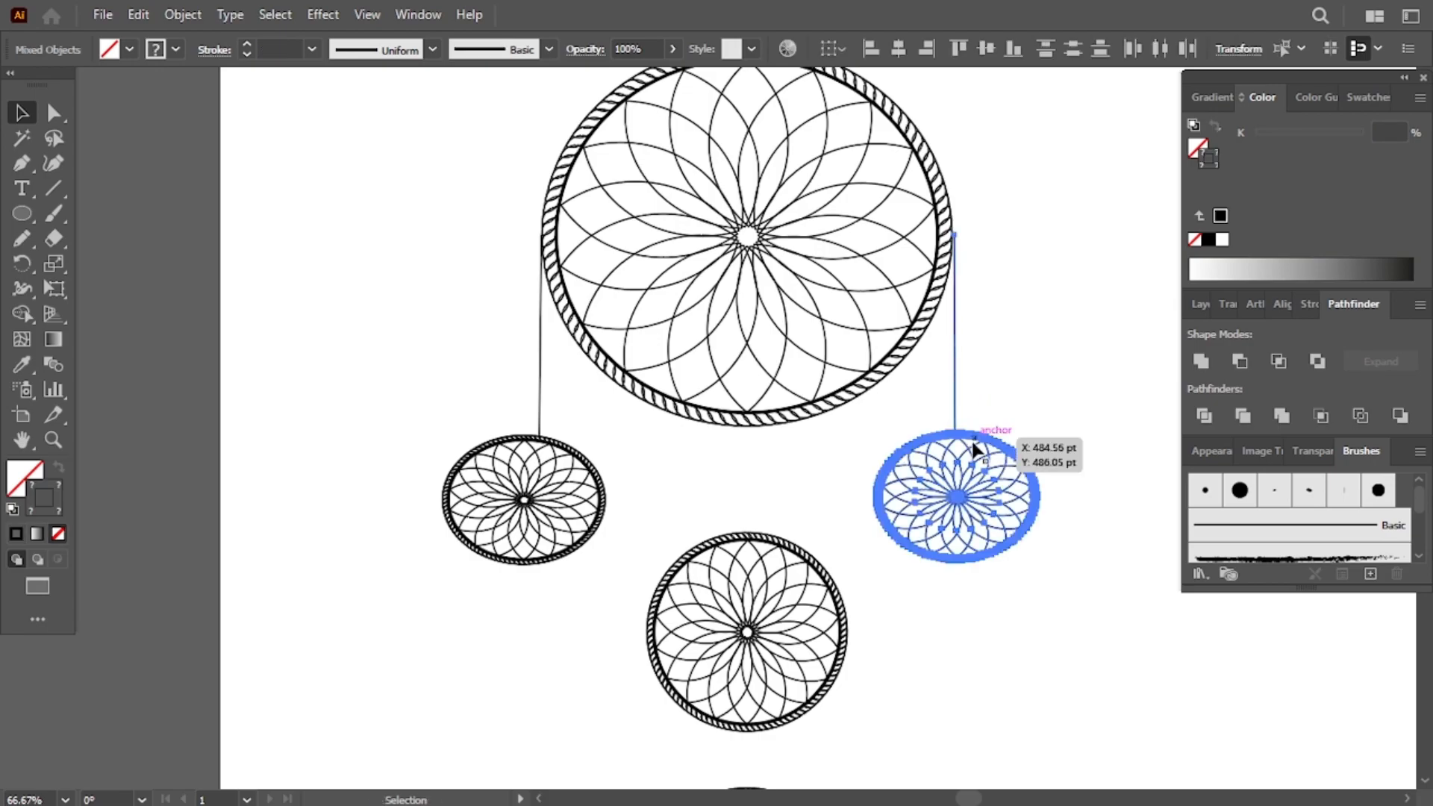
left_click(907, 56)
left_click(961, 258)
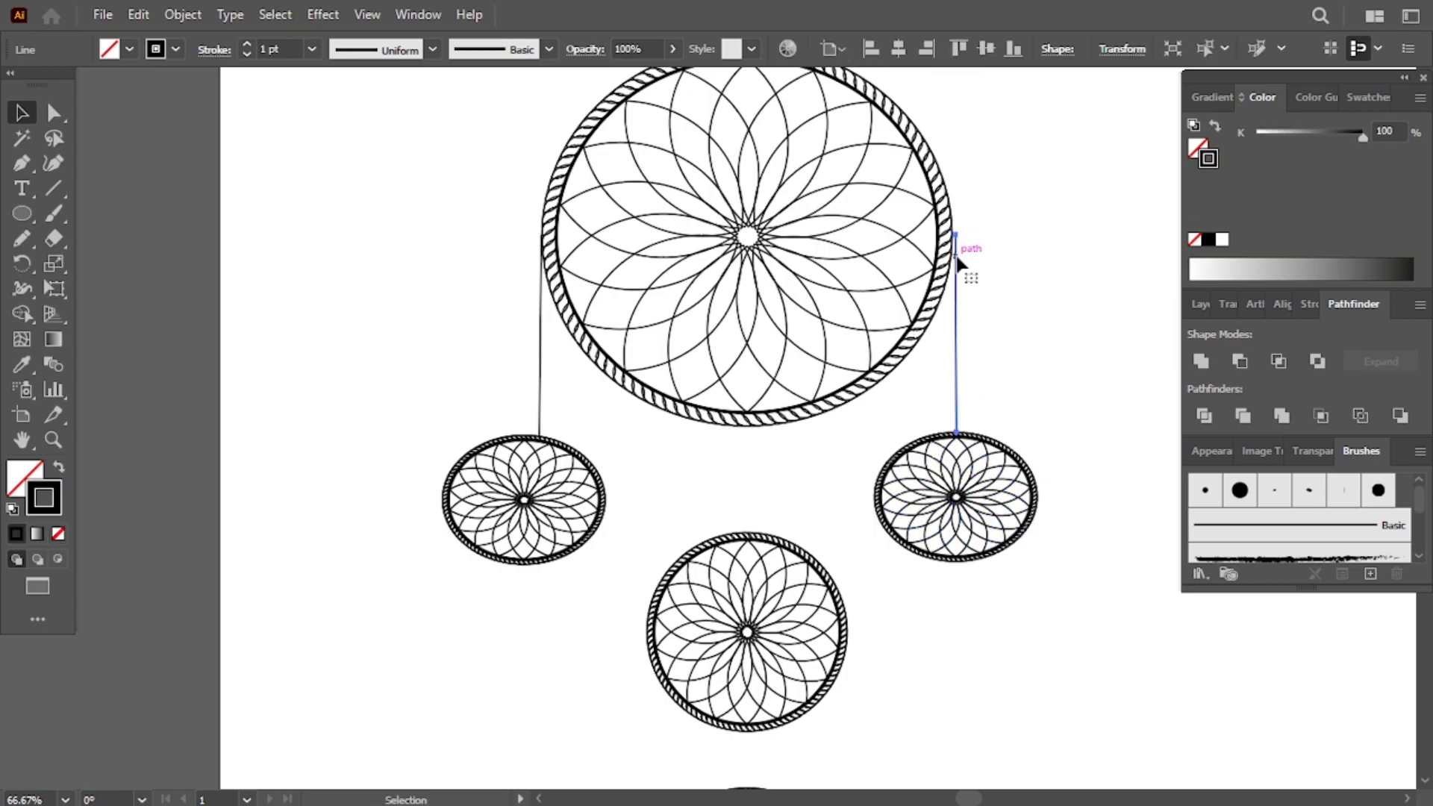
left_click_drag(956, 256, 953, 237)
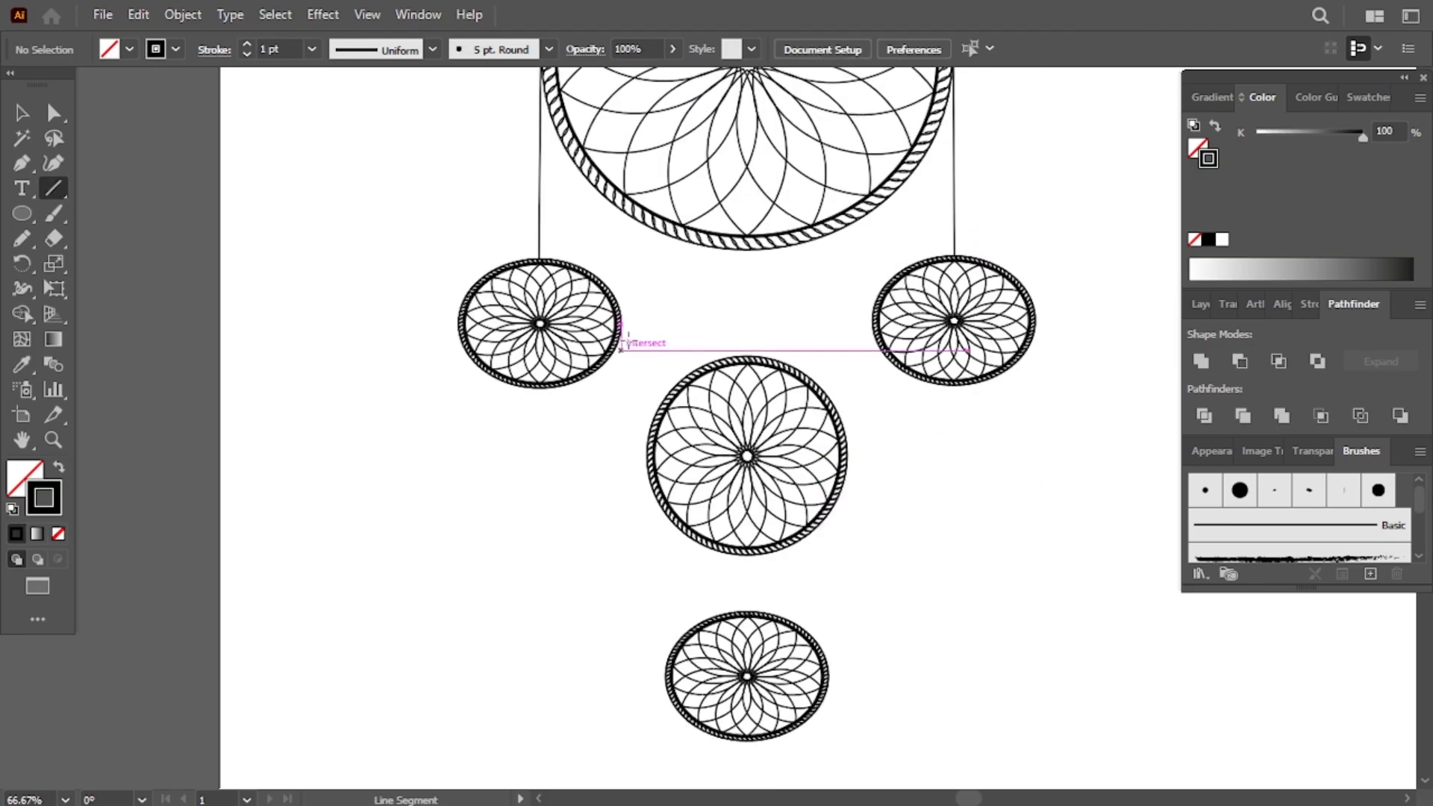
- Draw a vertical line linking the main ring's bottom to the middle round ring
left_click(749, 254)
left_click(759, 445)
mouse_move(749, 250)
left_mouse_down()
mouse_move(747, 675)
mouse_move(749, 358)
left_mouse_up()
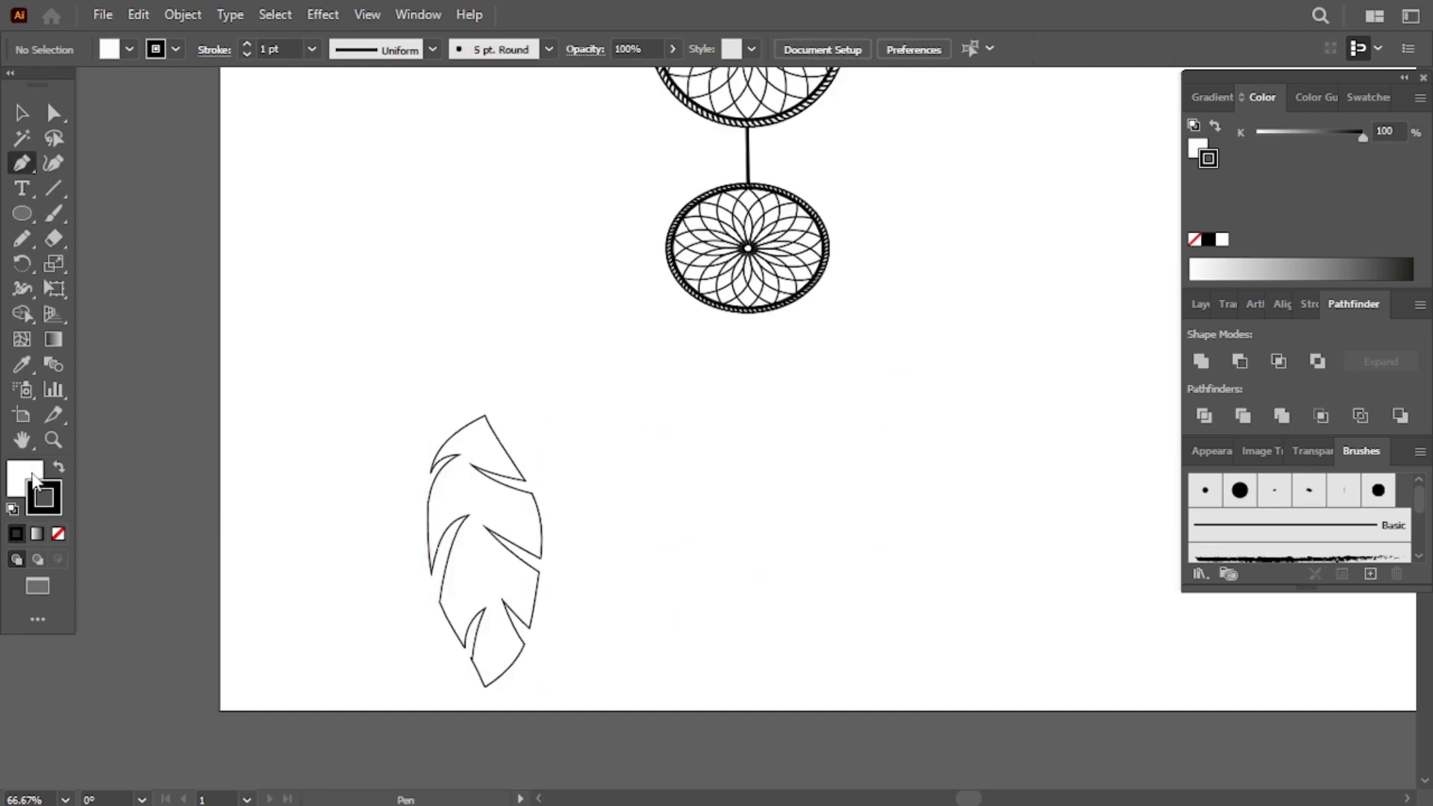
- Draw a curved shaft down the feather's center with the Pen tool
left_click(45, 497)
left_click_drag(486, 416, 467, 494)
left_click_drag(494, 638, 490, 647)
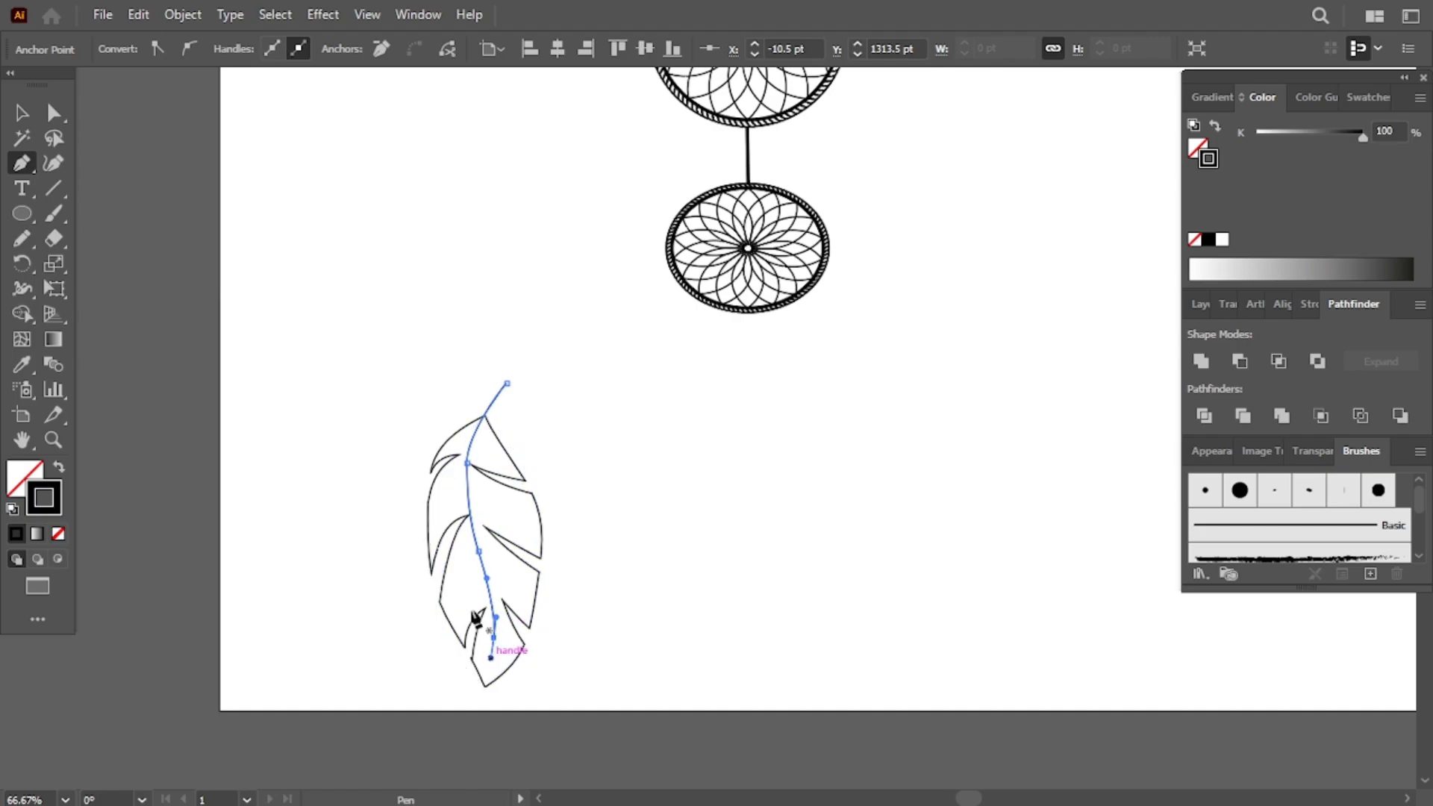
- Set the shaft's stroke weight to 3 pt and apply Width Profile 4
left_click(1308, 306)
left_click(1331, 336)
left_click(1354, 451)
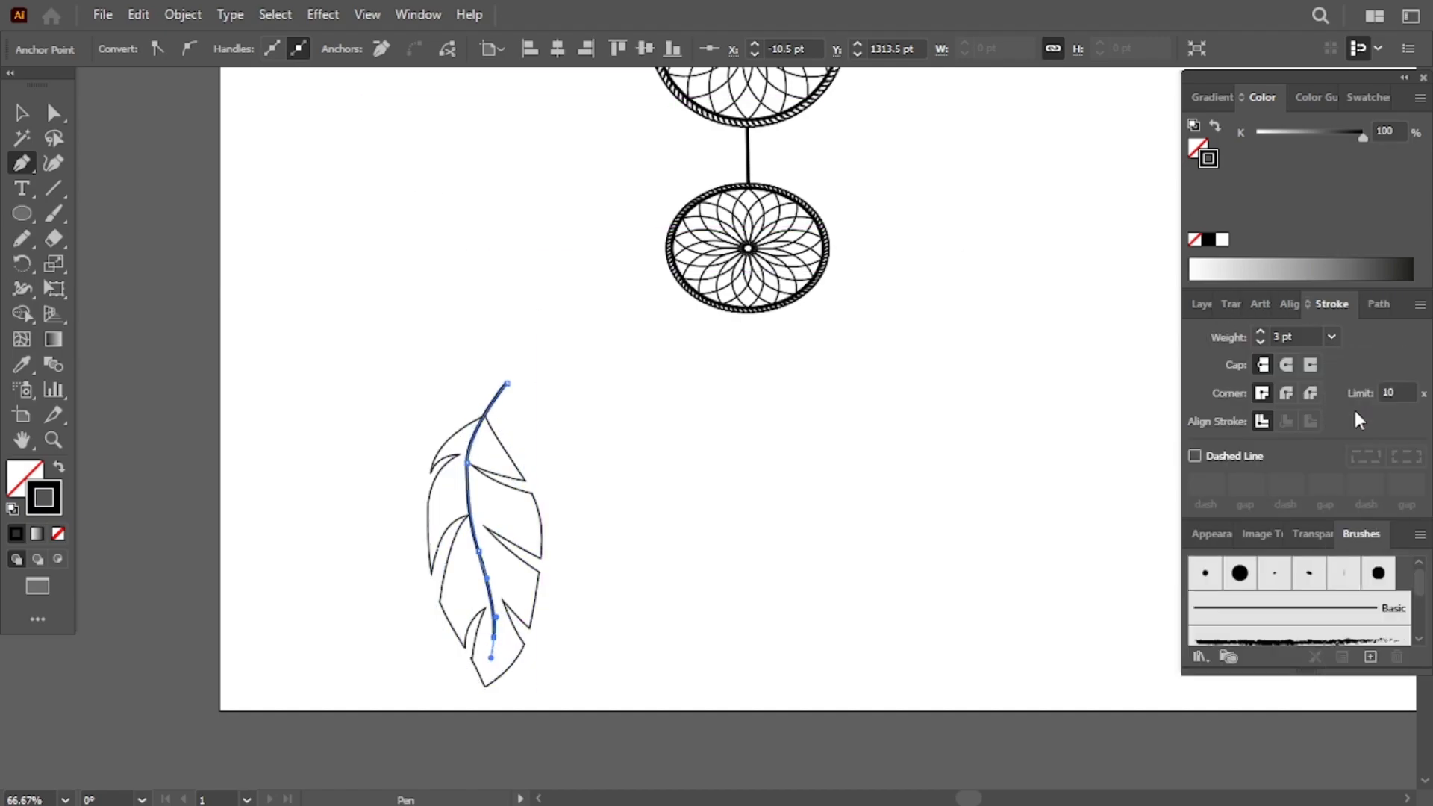
key("ctrl+plus")
key("ctrl+plus")
scroll(950, 375, "up", 4)
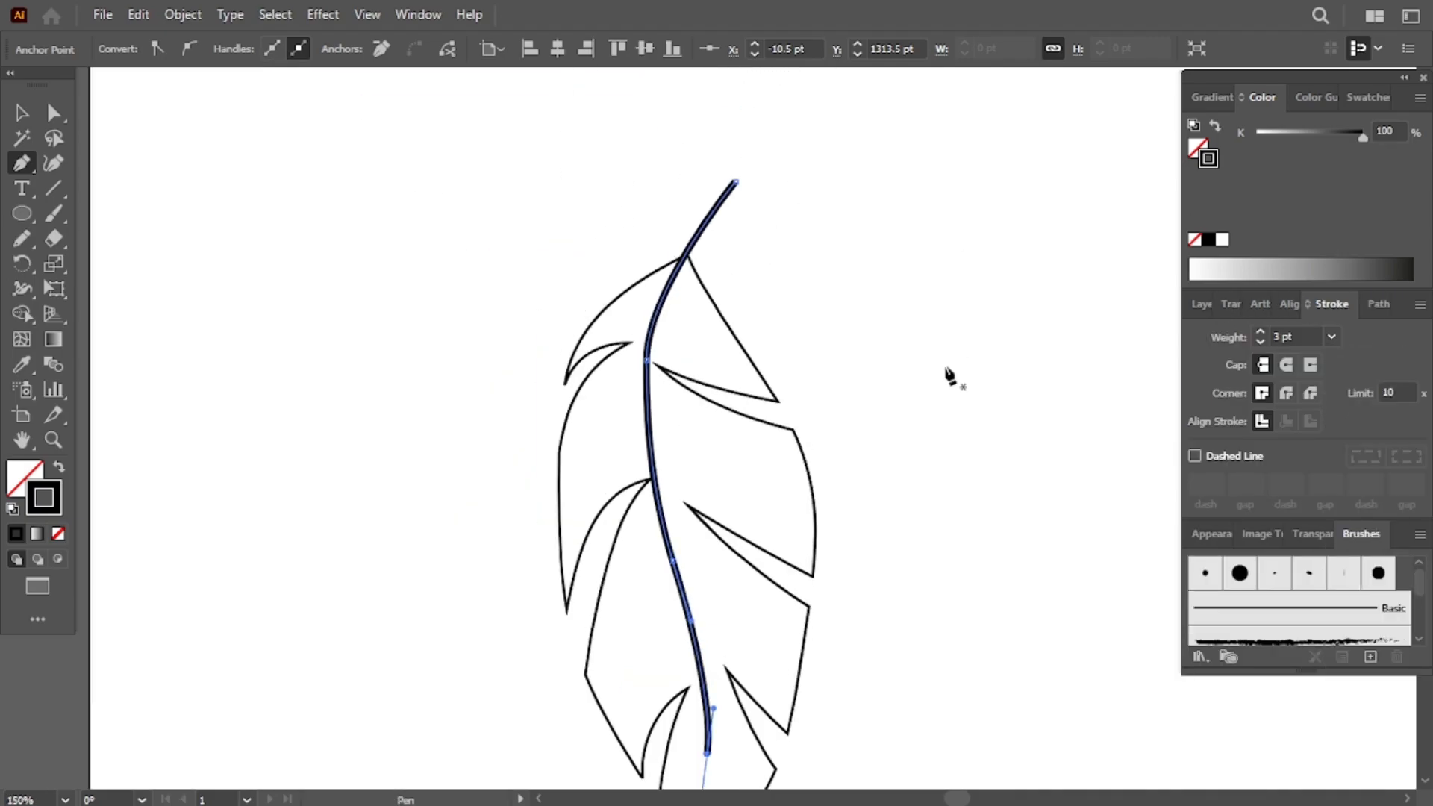
left_click(708, 220)
left_click(357, 51)
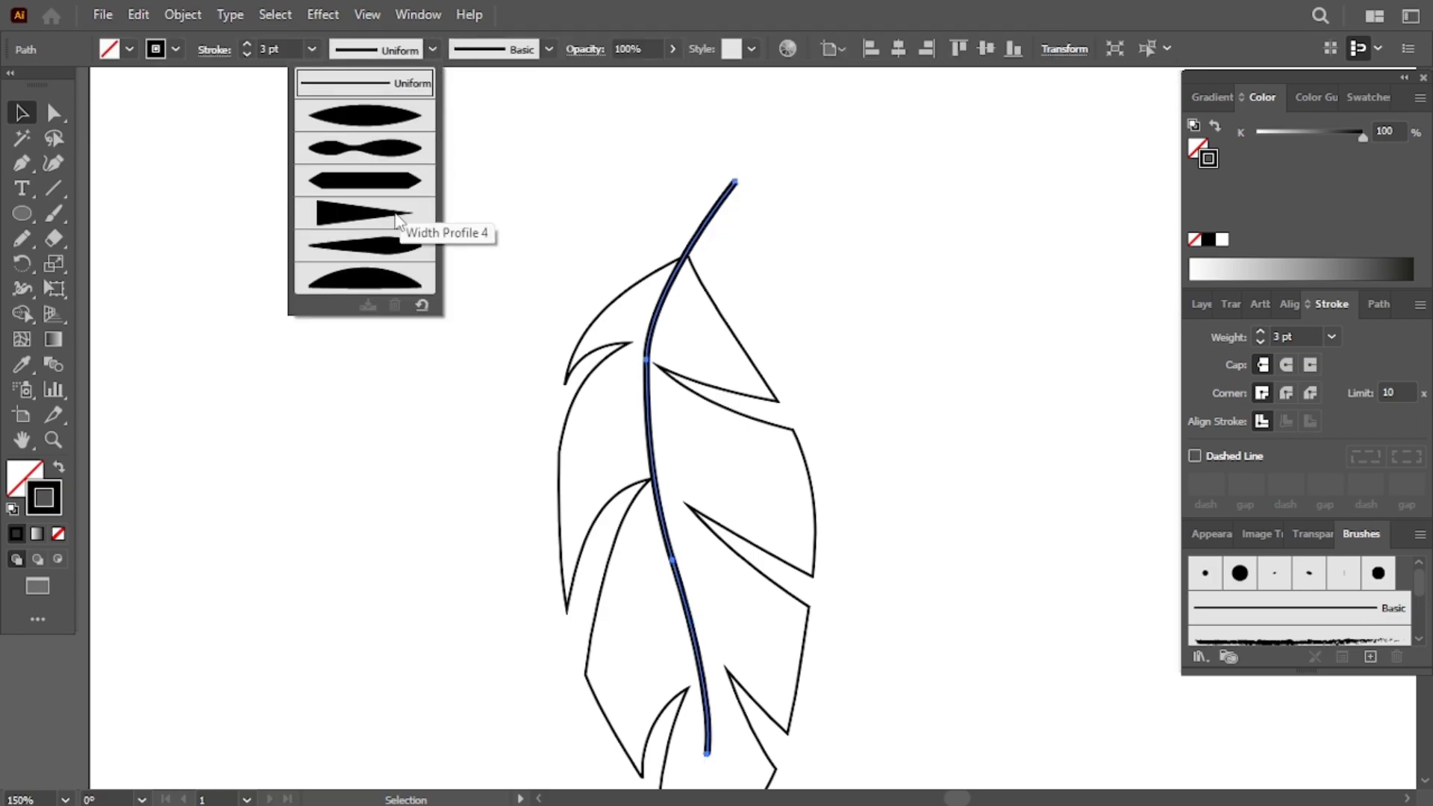
left_click(396, 216)
- Widen the shaft near its upper part with the Width tool
left_click(22, 289)
left_click_drag(646, 361, 754, 327)
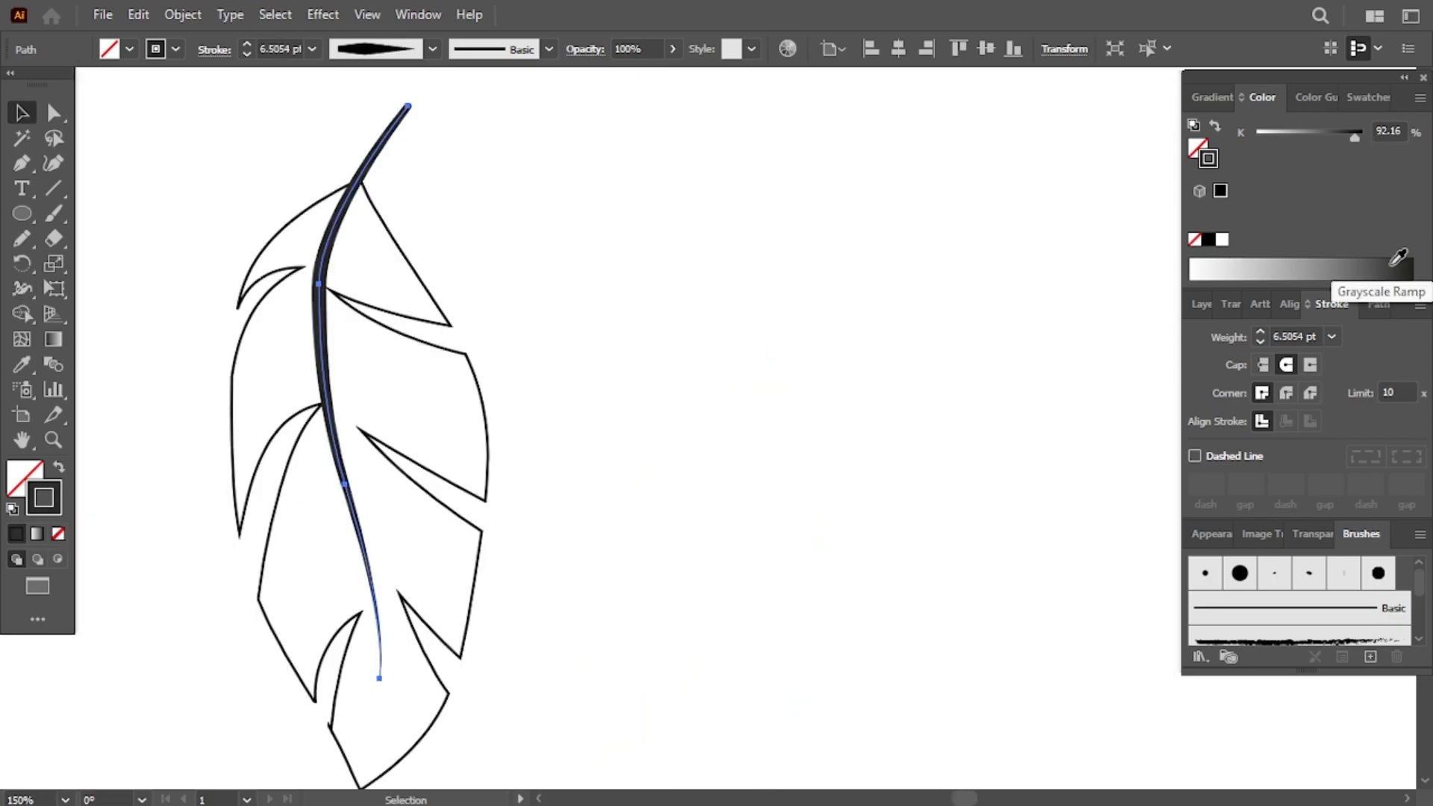
left_click_drag(1390, 266, 1344, 270)
scroll(979, 415, "up", 5)
left_click(1209, 240)
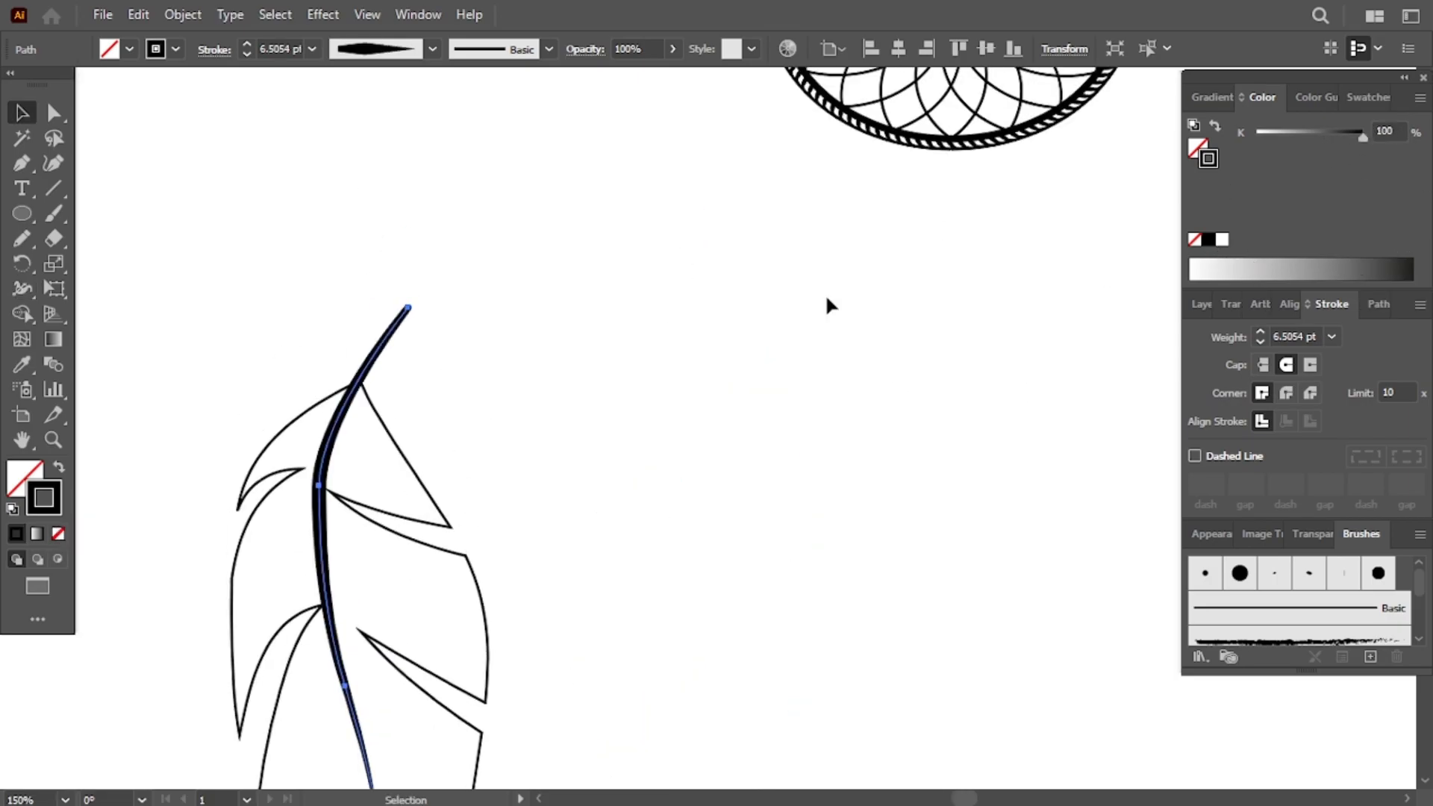
- Group the feather outline together with its shaft
key("ctrl+minus")
key("ctrl+minus")
key("ctrl+minus")
key("minus")
scroll(828, 308, "up", 3)
left_click(379, 243)
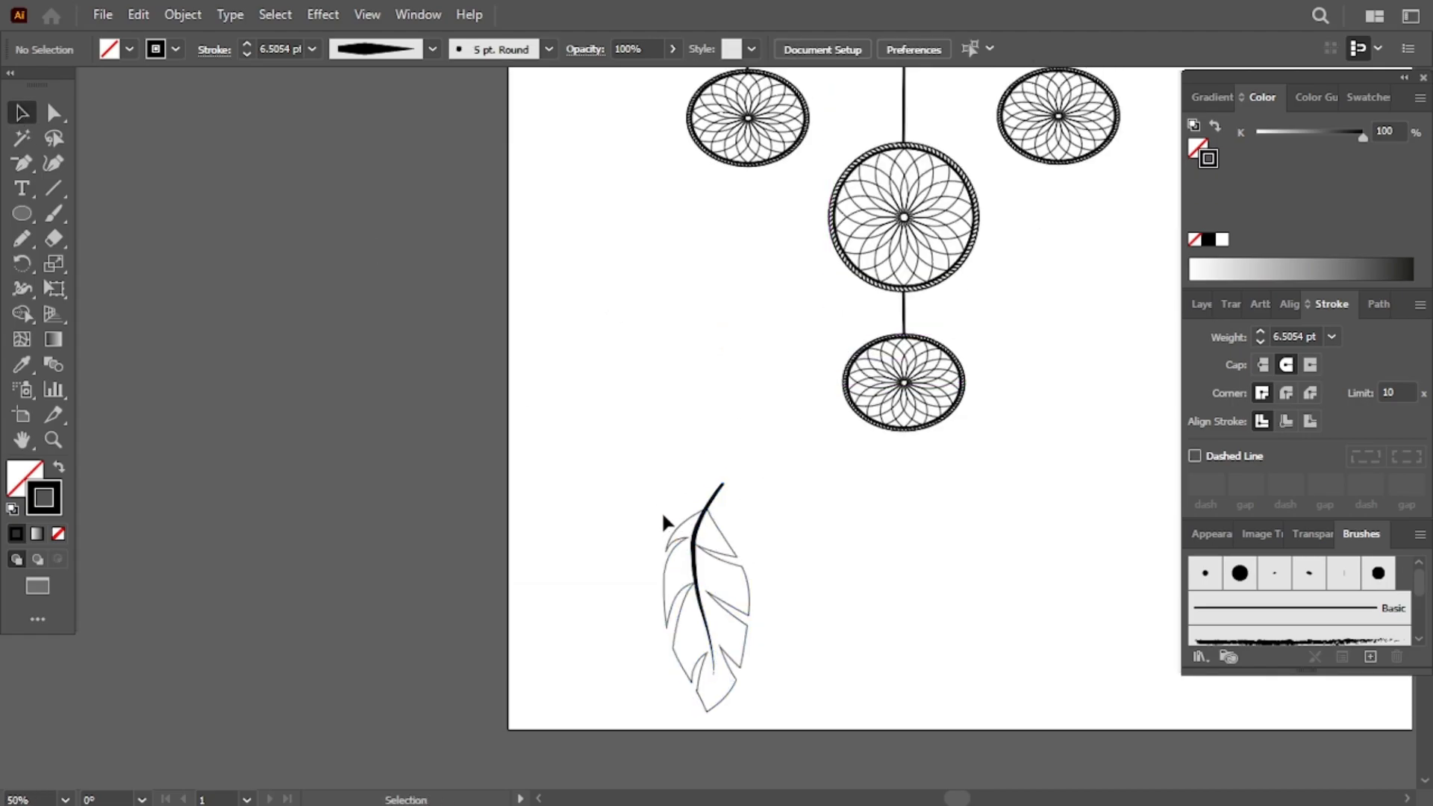
left_click(729, 536)
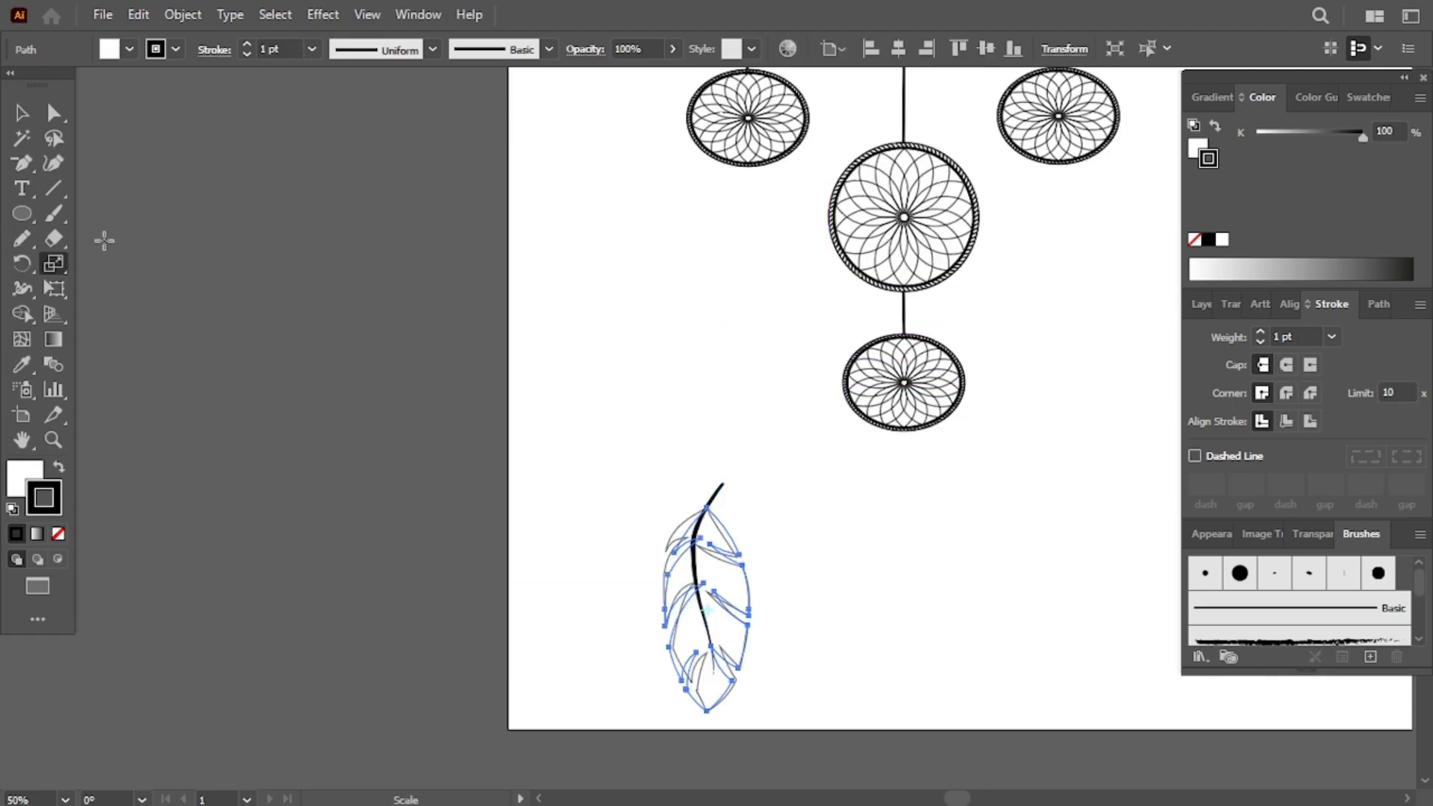
left_click(723, 493, "shift")
right_click(715, 609)
left_click(756, 302)
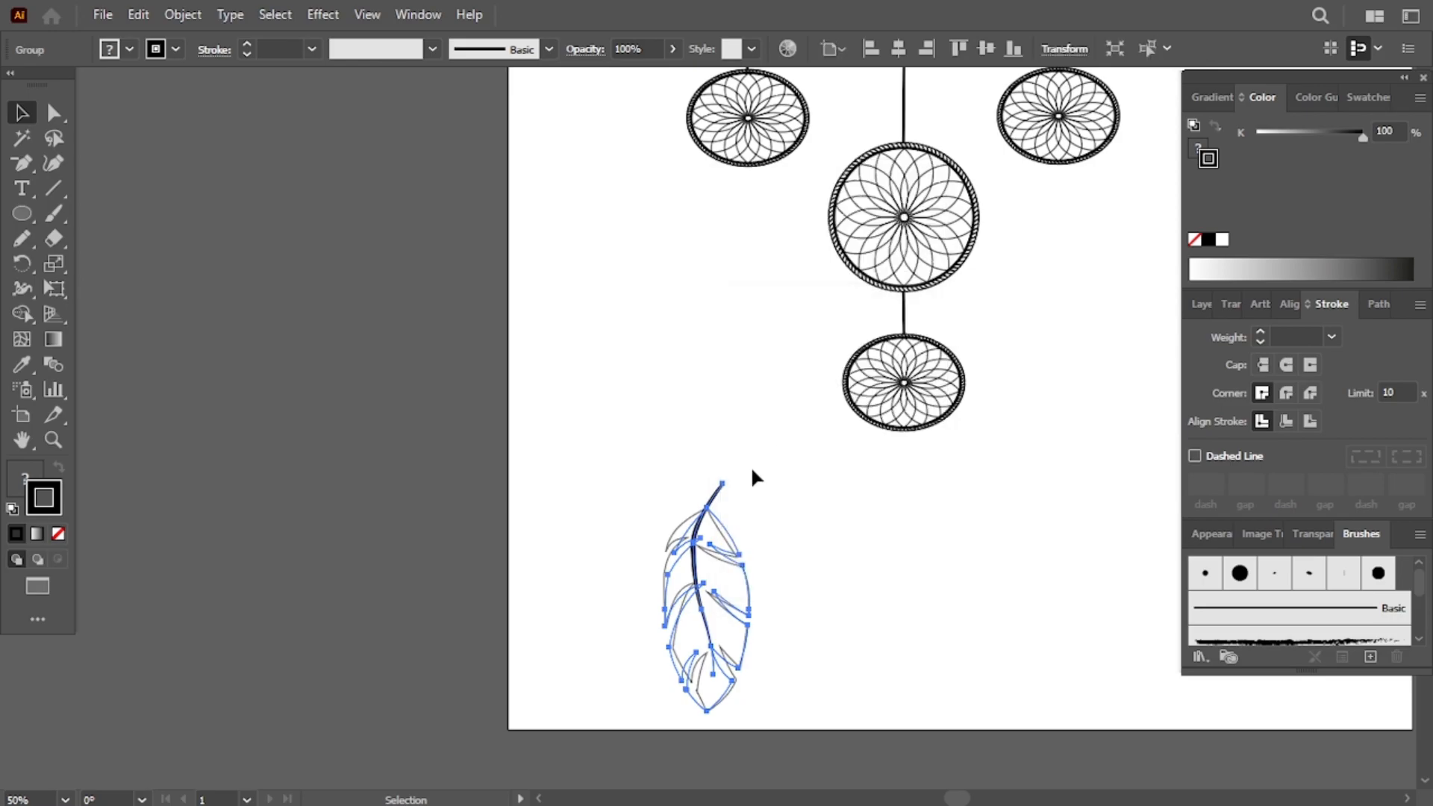
- Scale the grouped feather to fit below the lowest ring and regroup it
left_click_drag(804, 616, 753, 609)
key("v")
left_click(741, 700)
left_click_drag(740, 694, 742, 696)
right_click(710, 613)
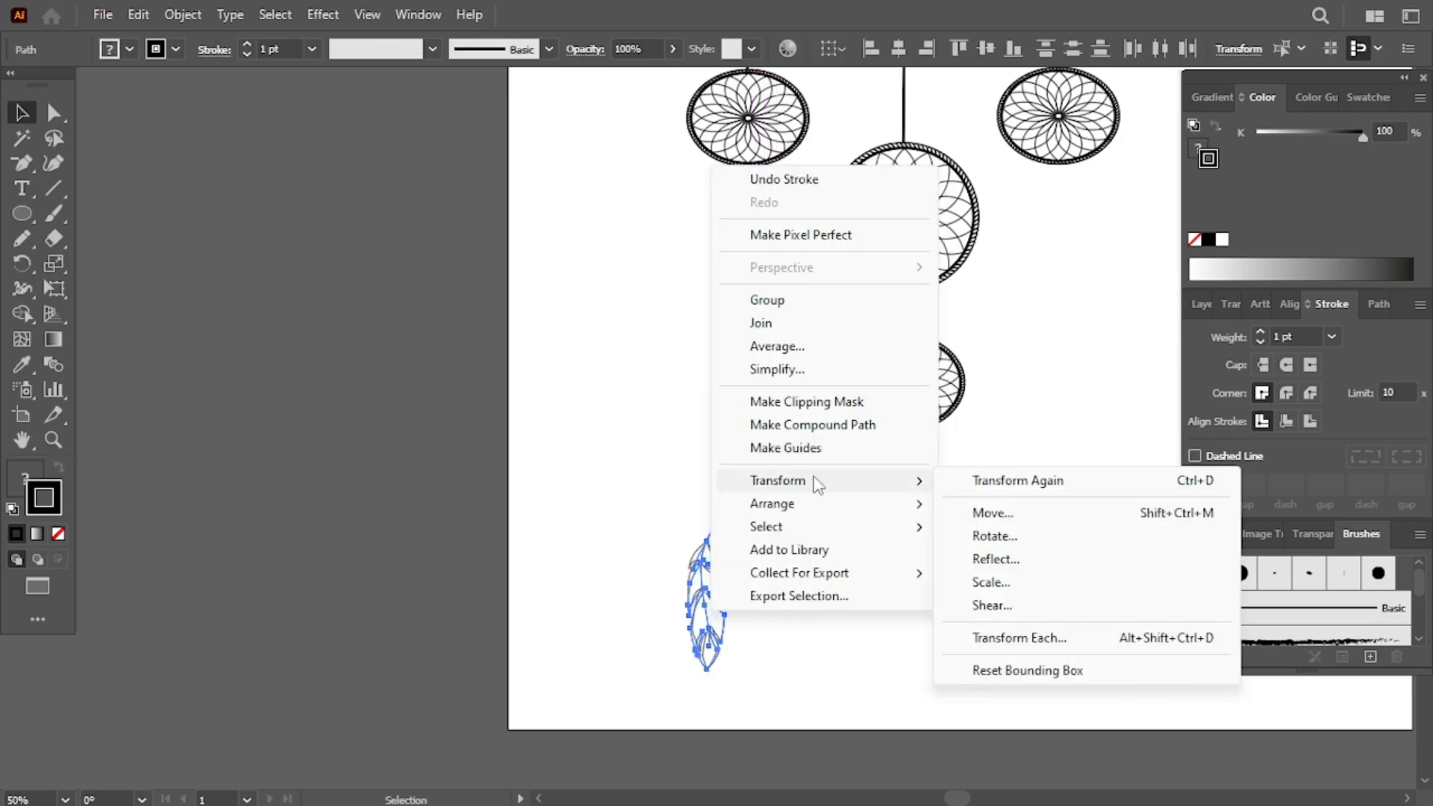
left_click(804, 301)
- Duplicate the feather into a row of three feathers below the lowest ring
left_click(776, 493)
mouse_move(694, 582)
left_mouse_down()
mouse_move(893, 534)
mouse_move(874, 556)
mouse_move(943, 545)
left_mouse_up()
scroll(963, 556, "up", 3)
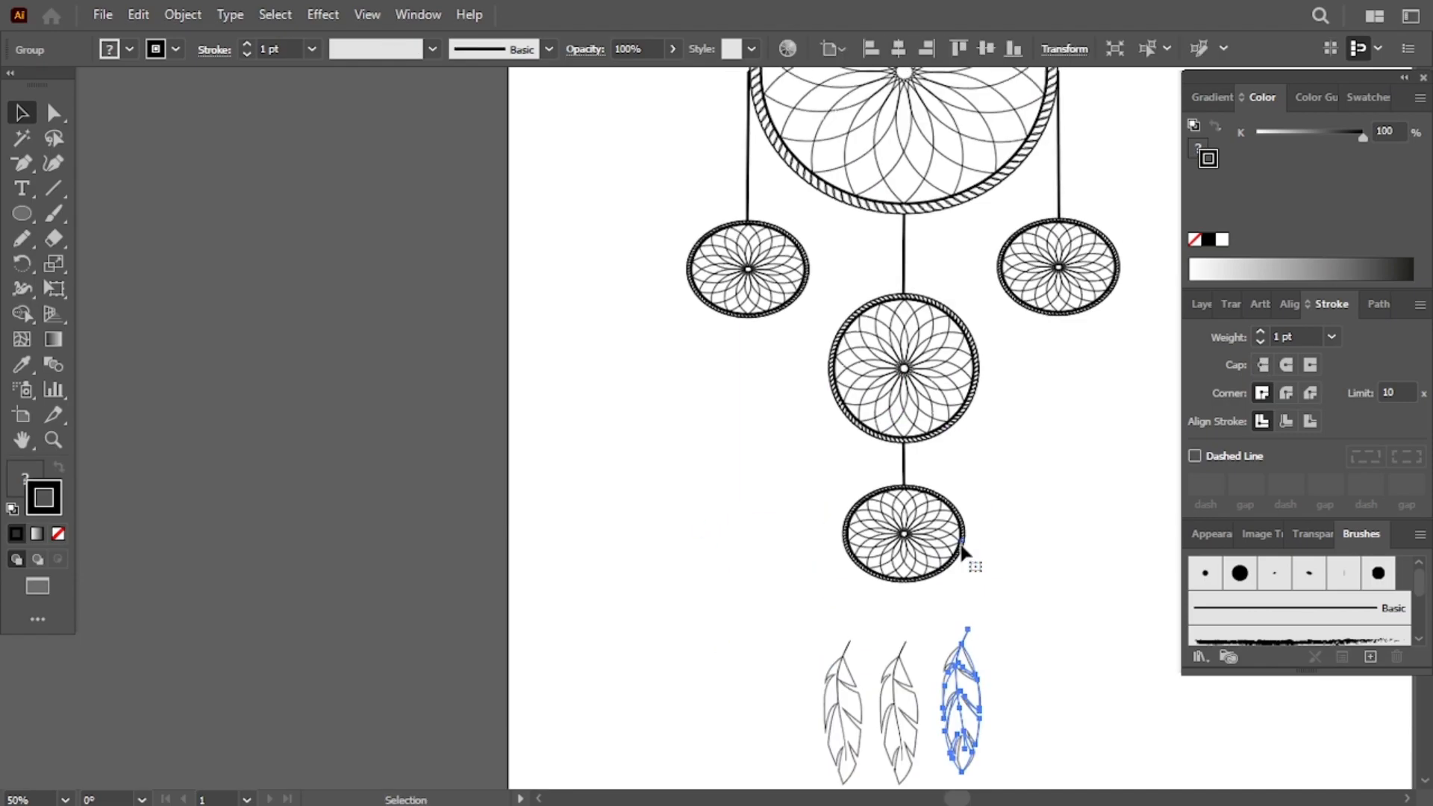
- Duplicate feathers and place copies under the left ring and on both sides of the middle ring
left_click_drag(843, 754, 763, 457)
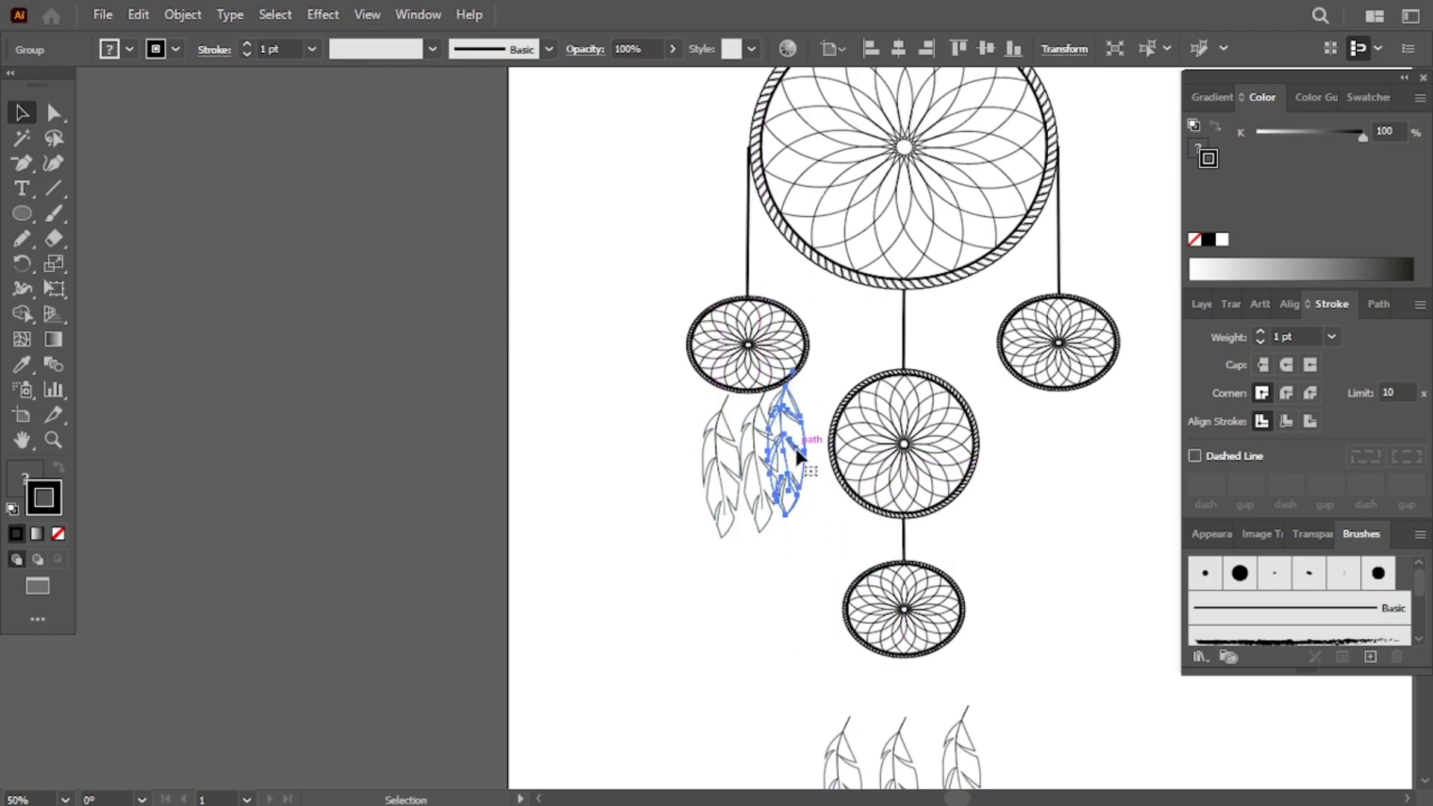
left_click_drag(799, 509, 981, 520)
scroll(983, 486, "down", 3)
left_click_drag(866, 617, 864, 589)
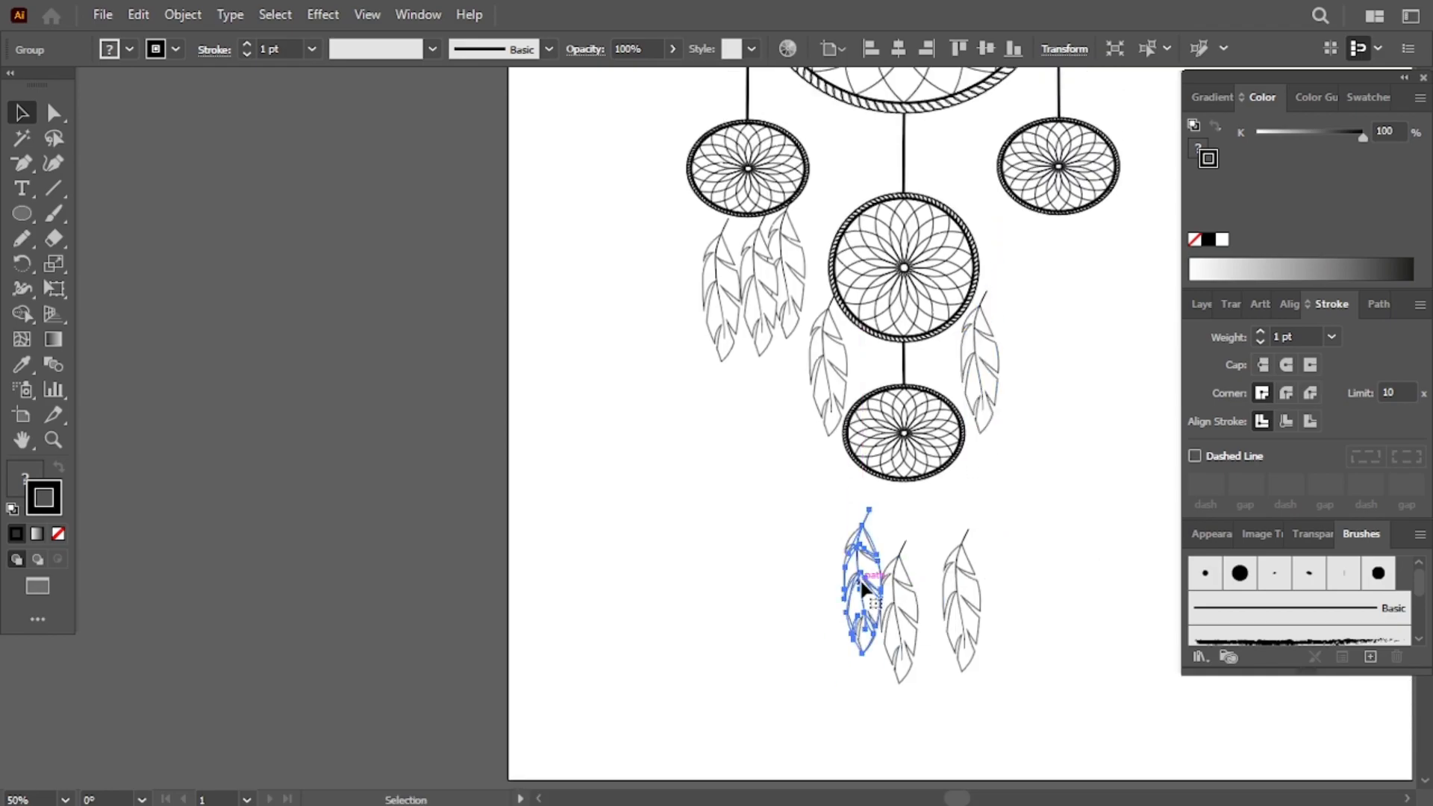
left_click_drag(902, 646, 787, 330)
scroll(577, 312, "up", 4)
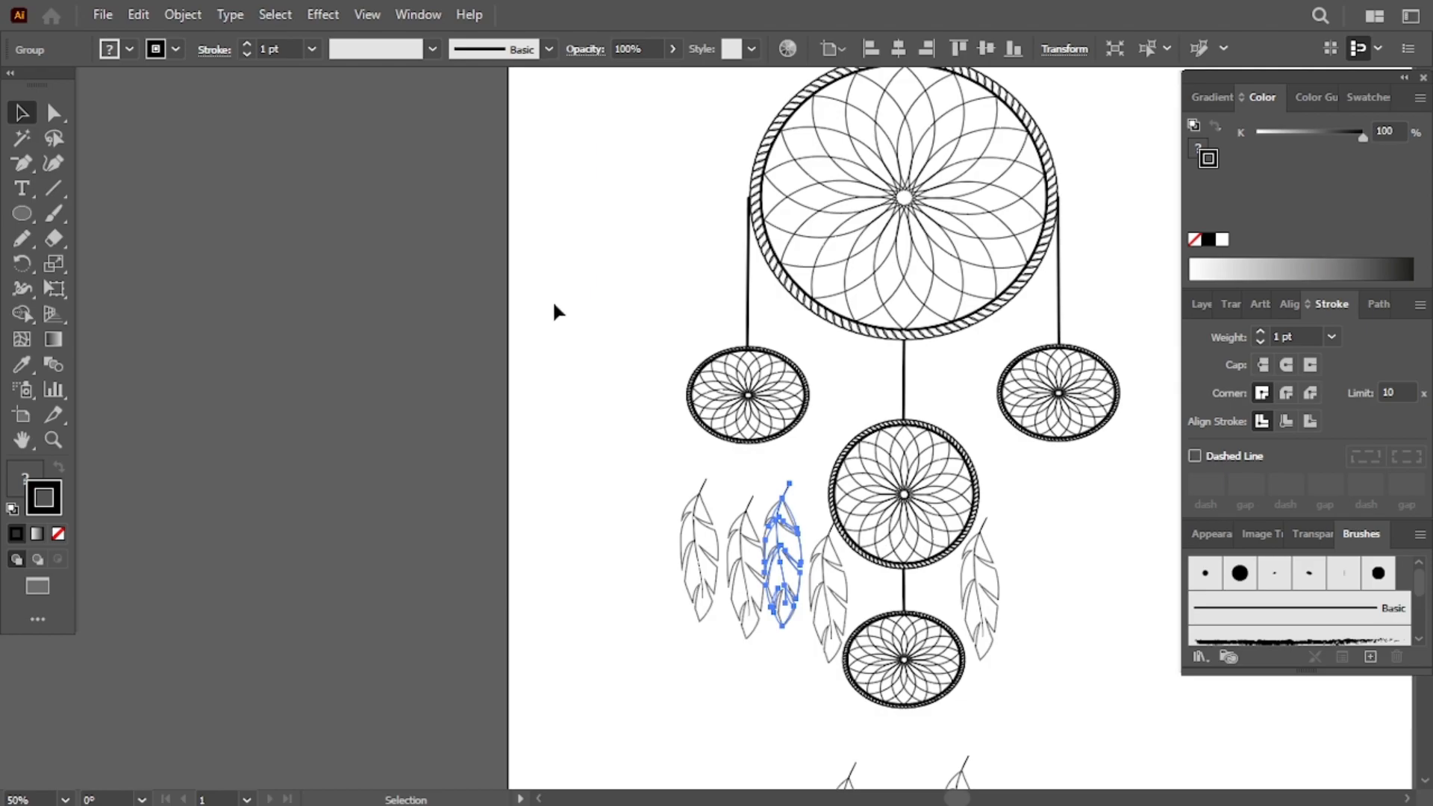
- Reflect the middle feather under the left ring and nudge it into place
right_click(777, 534)
mouse_move(880, 396)
left_click(1096, 479)
left_click(1145, 674)
left_click(1141, 669)
left_click_drag(790, 529, 797, 523)
left_click(794, 474)
left_click(783, 483)
right_click(784, 485)
left_click(1024, 643)
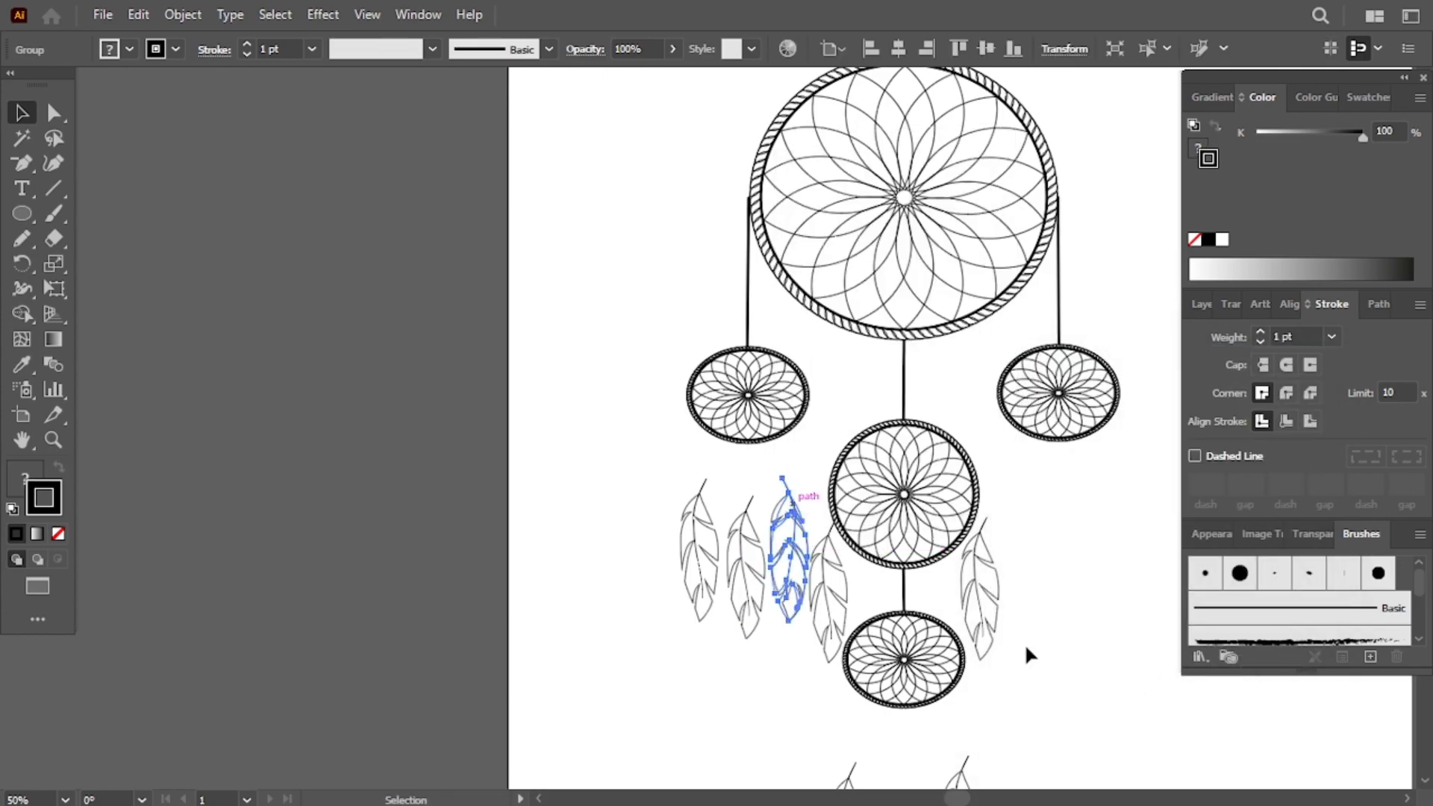
left_click(1024, 643)
- Zoom in on the feathers under the left ring, ungroup the third one and delete its shaft
key("ctrl+plus")
key("ctrl+plus")
key("ctrl+plus")
scroll(858, 524, "down", 3)
right_click(956, 527)
left_click(923, 565)
right_click(923, 568)
right_click(957, 579)
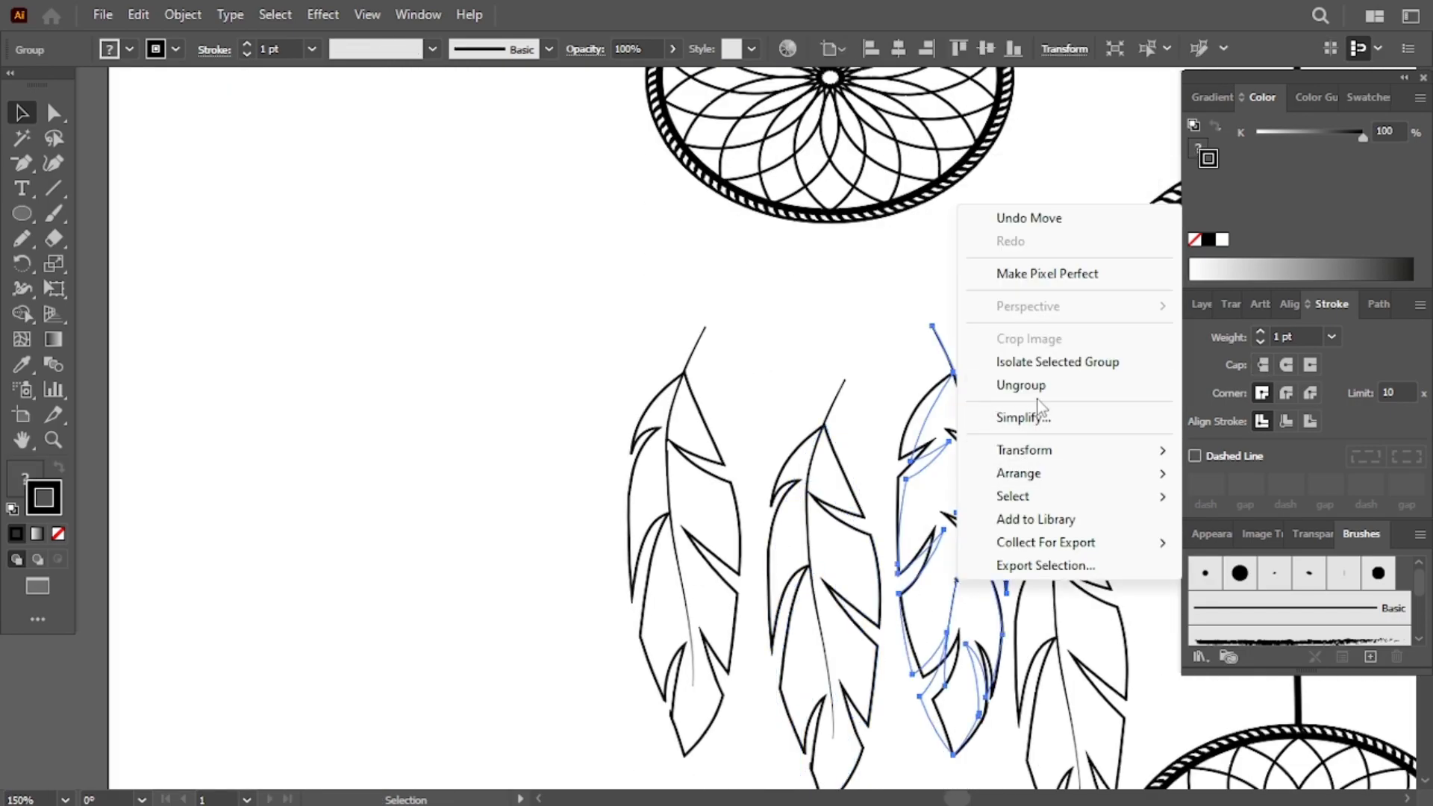
left_click(1021, 385)
left_click(1002, 347)
left_click_drag(942, 346, 924, 357)
key("Delete")
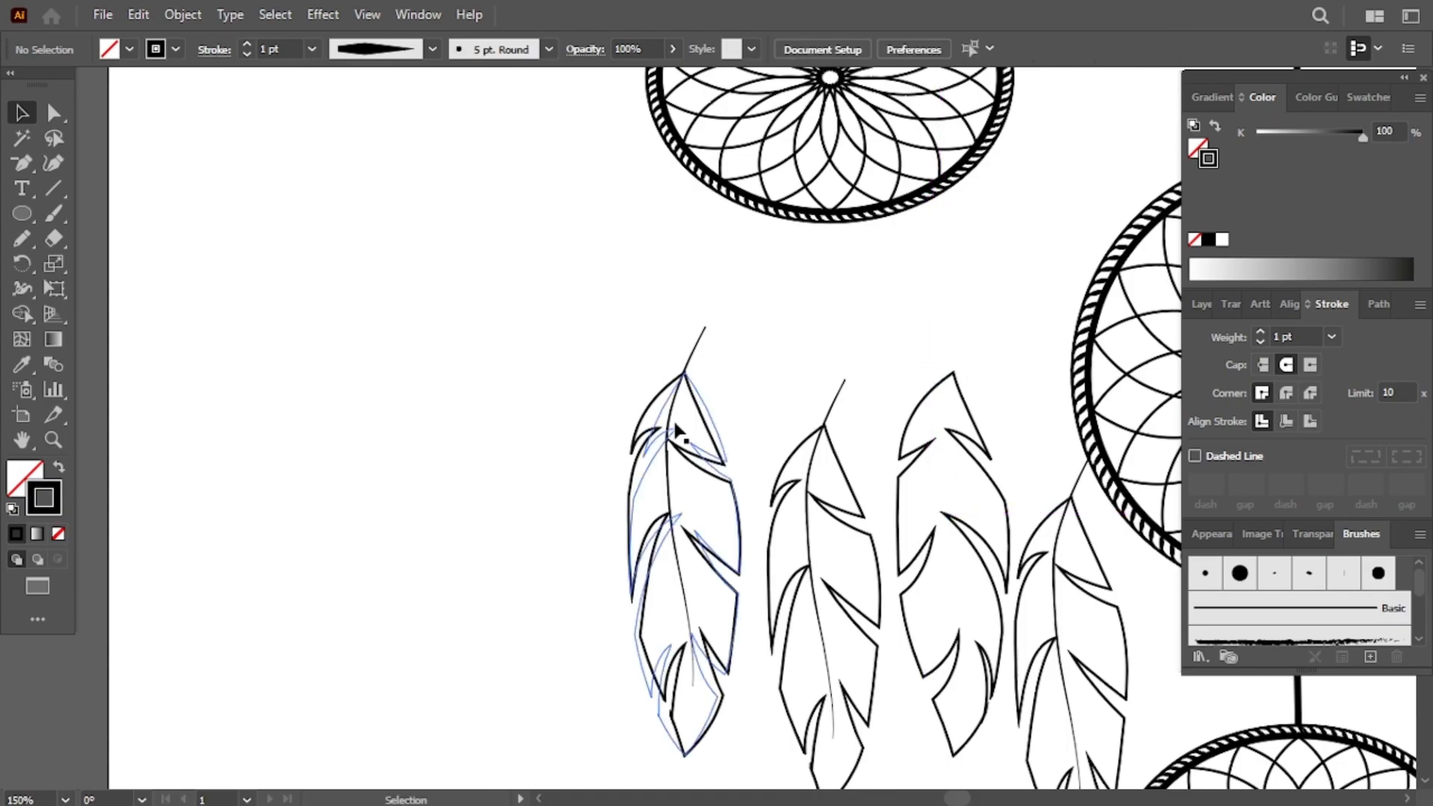
- Move the three feathers under the left ring up closer to the ring
left_click_drag(674, 421, 711, 306)
left_click_drag(813, 467, 828, 326)
left_click_drag(958, 456, 982, 321)
- Ungroup the second feather and drag the tops of the first two shafts onto the left ring's edge
scroll(983, 322, "right", 10)
scroll(845, 326, "up", 7)
left_click(479, 581)
scroll(478, 580, "down", 5)
right_click(478, 580)
left_click(586, 396)
left_click(608, 400)
right_click(608, 401)
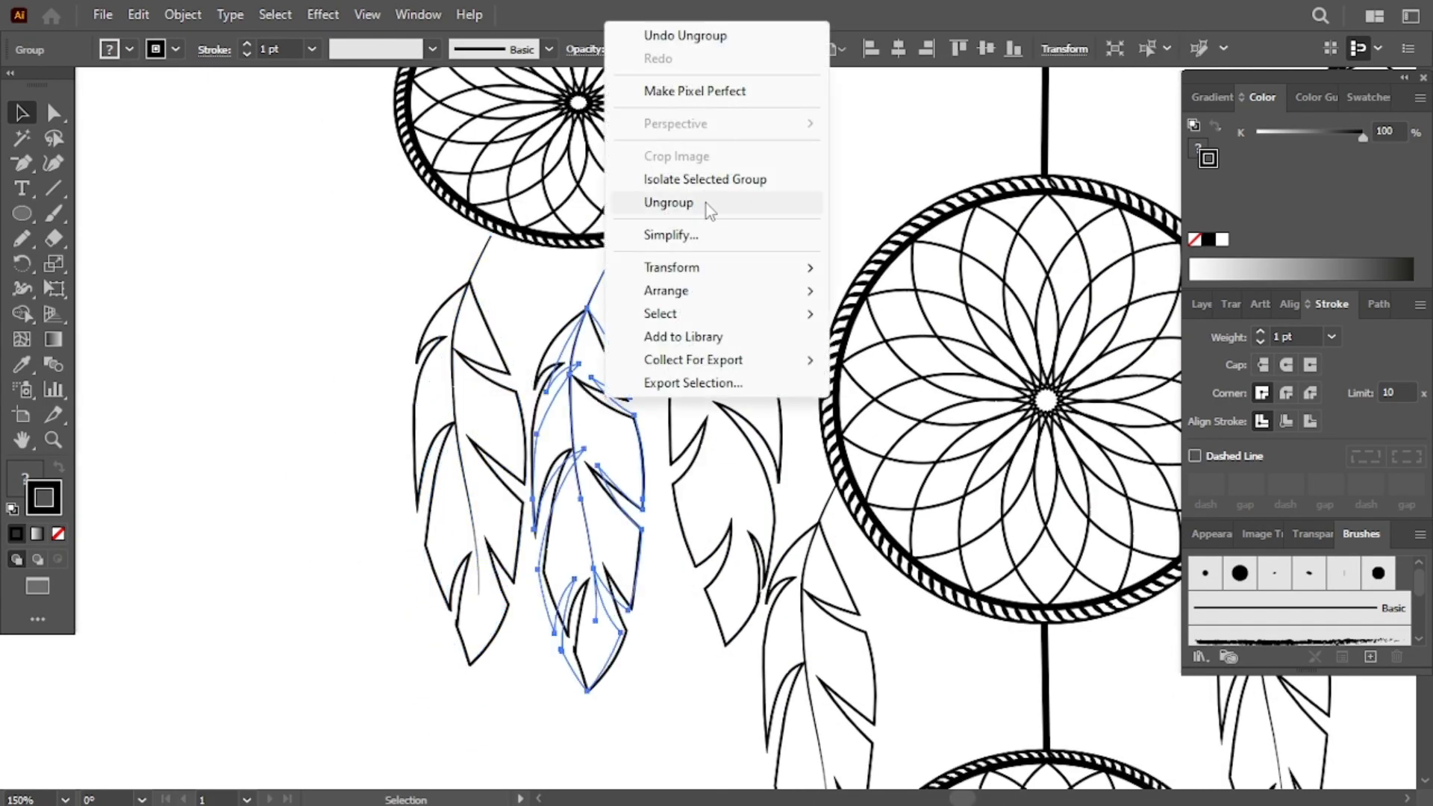
left_click(706, 209)
left_click(493, 287)
left_click(478, 265)
left_click(53, 112)
left_click_drag(490, 238, 498, 229)
left_click_drag(606, 259, 579, 248)
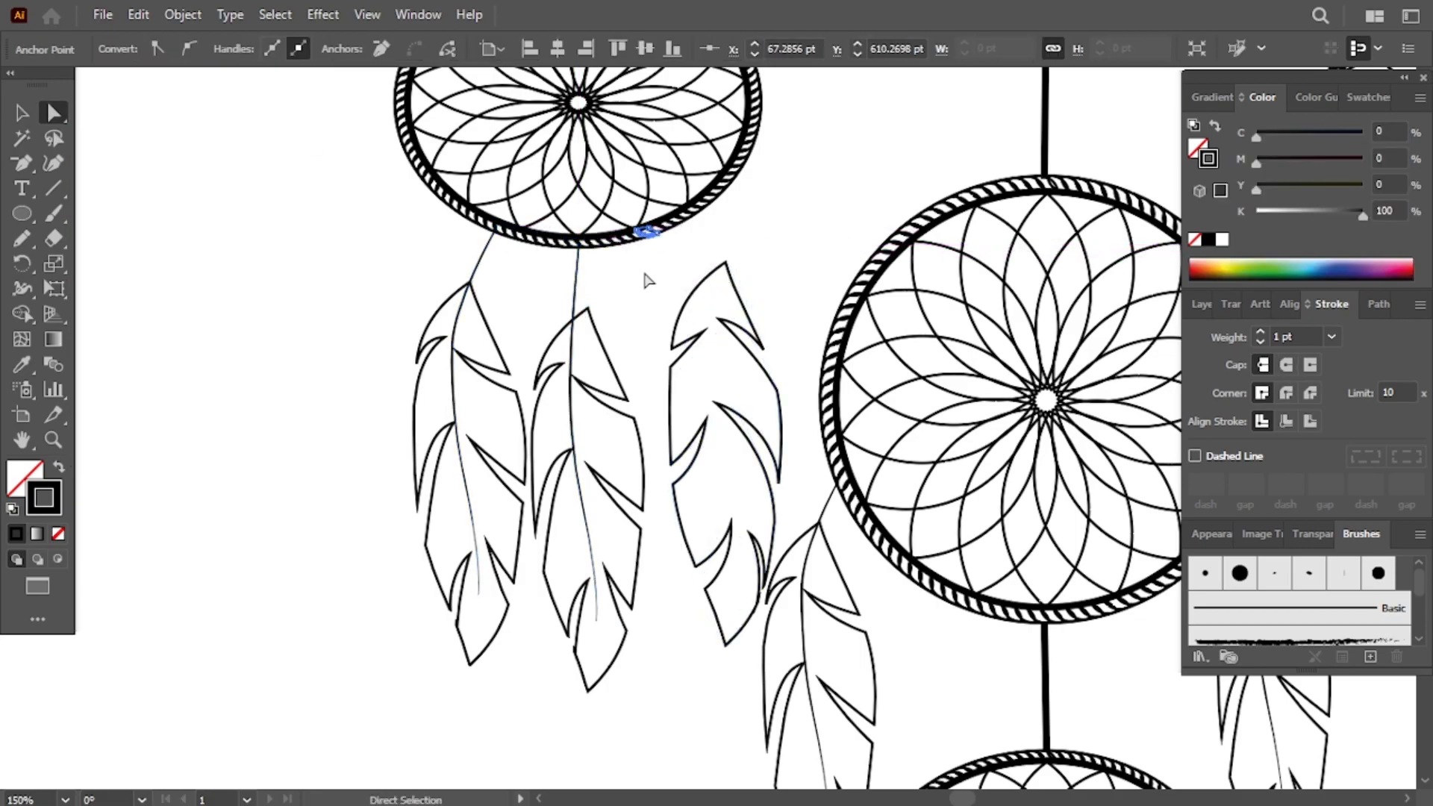
- Rotate the second and third feathers slightly so they fan out under the left ring
left_click(221, 142)
left_click(594, 357)
key("r")
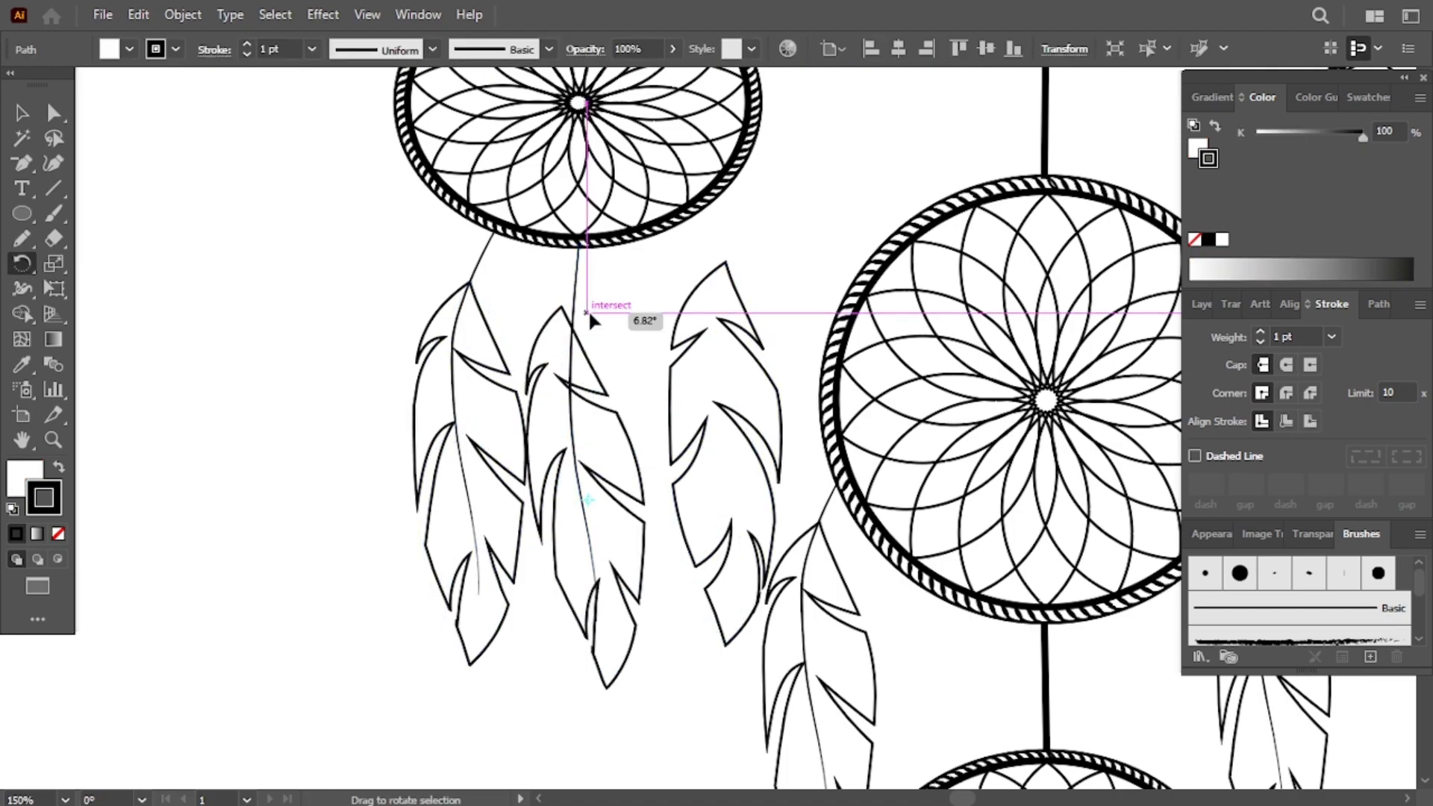
scroll(599, 323, "down", 3)
left_click_drag(731, 362, 710, 367)
key("r")
left_click_drag(758, 264, 736, 270)
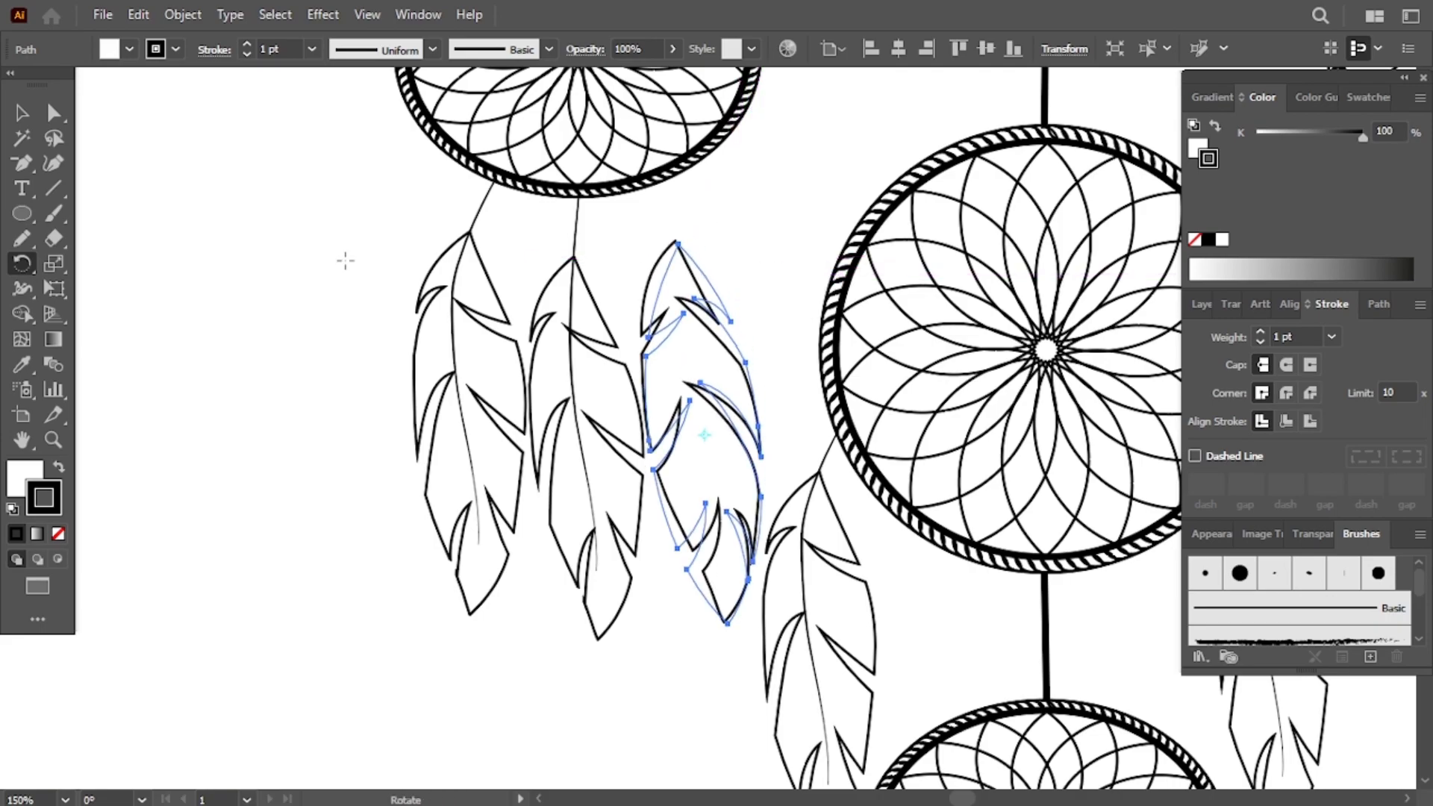
left_click_drag(27, 168, 86, 160)
key("v")
left_click(91, 168)
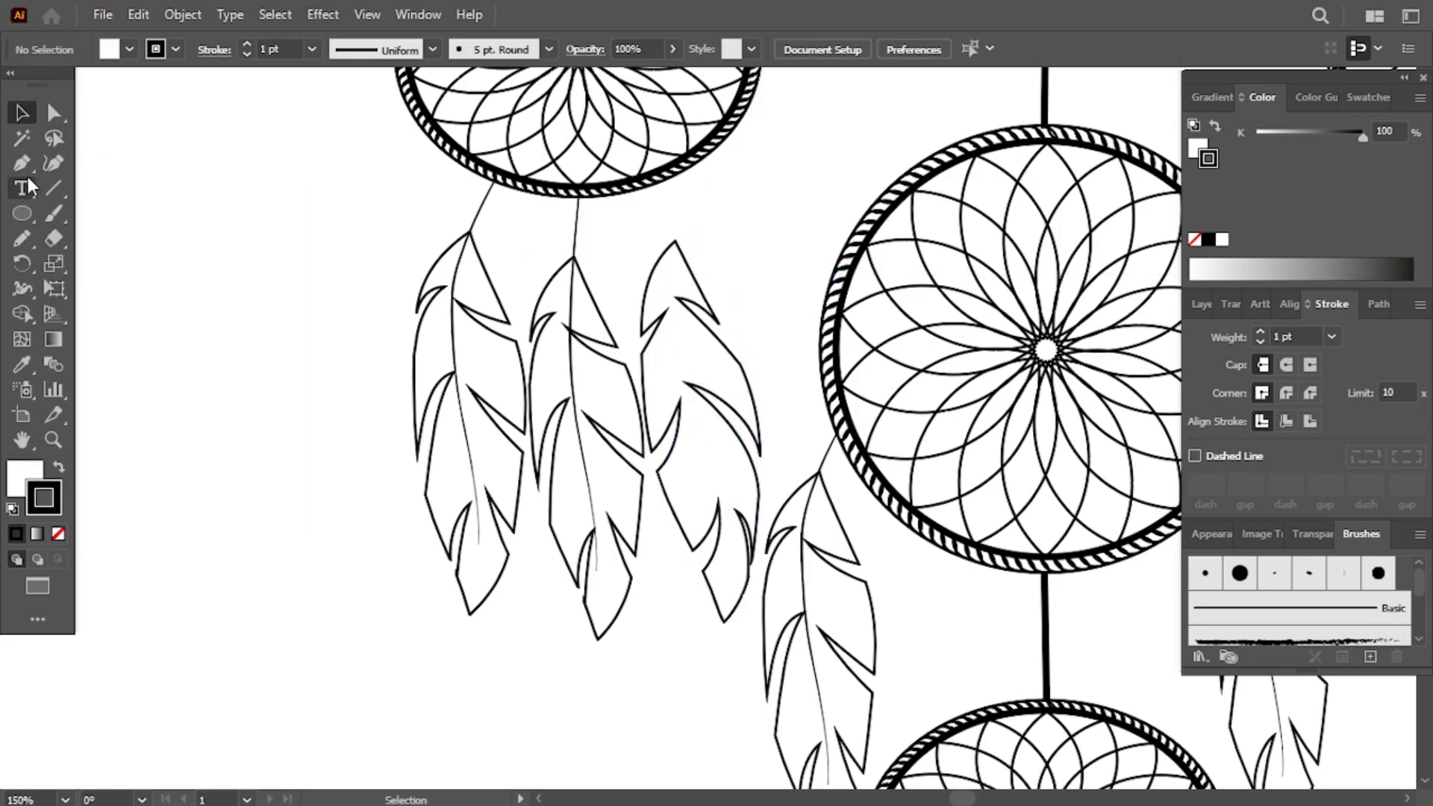
- Draw a 2 pt curved shaft with the Pen tool from the left ring's edge down through the third feather
left_click(312, 49)
left_click(336, 175)
left_click(654, 181)
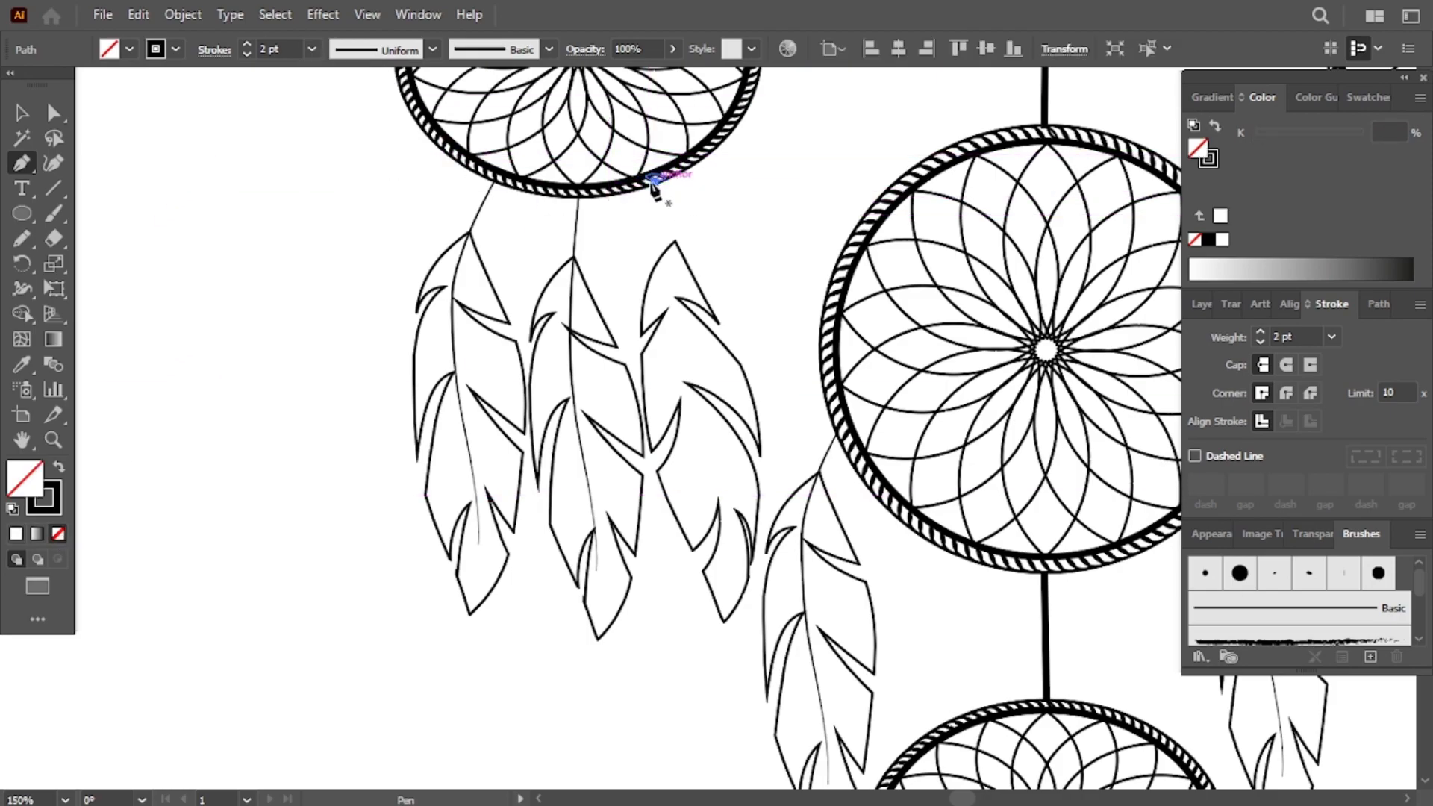
left_click_drag(681, 382, 684, 373)
left_click_drag(714, 471, 731, 569)
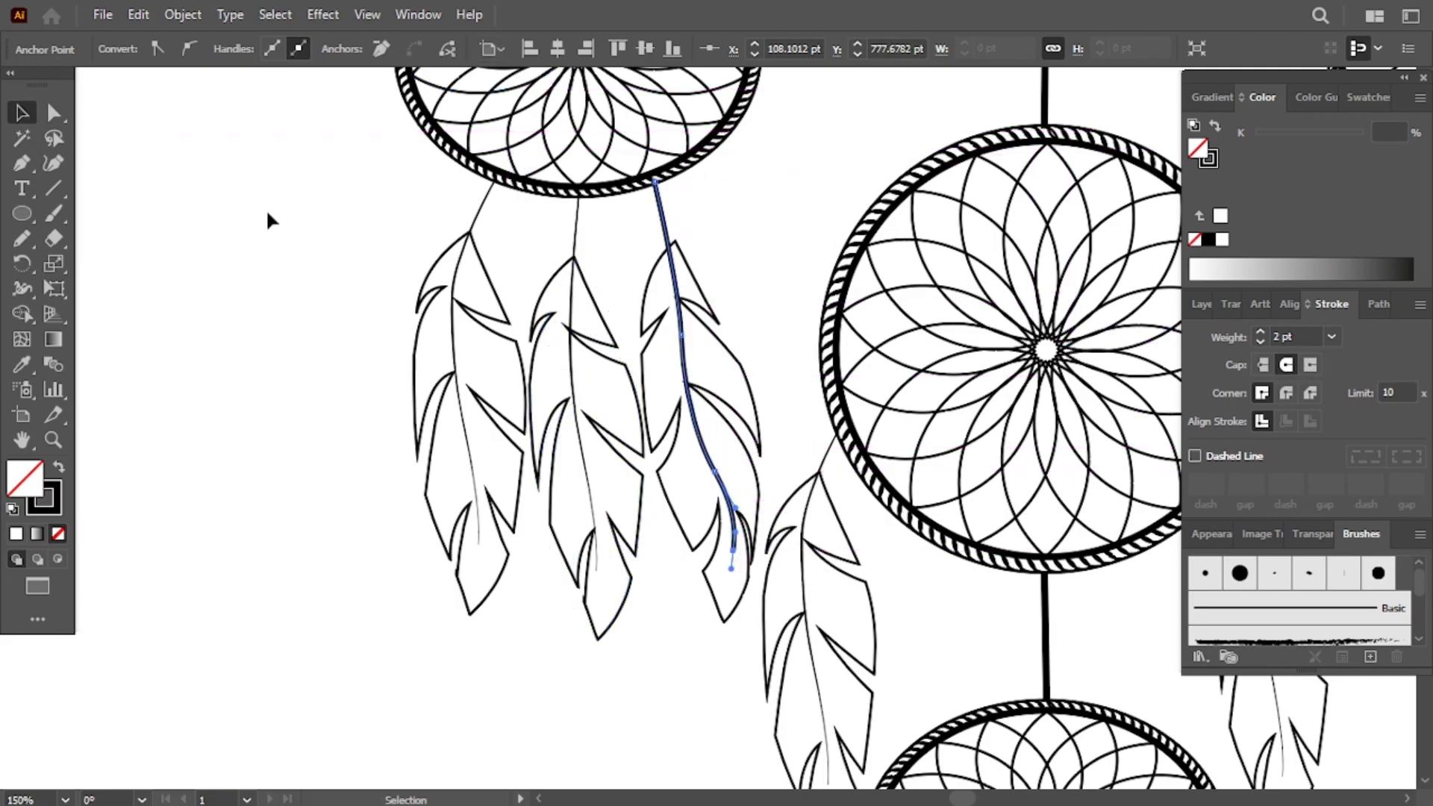
- Apply a tapered width profile to the new shaft and set its stroke weight to 1 pt
left_click(432, 48)
left_click(384, 209)
left_click(672, 204)
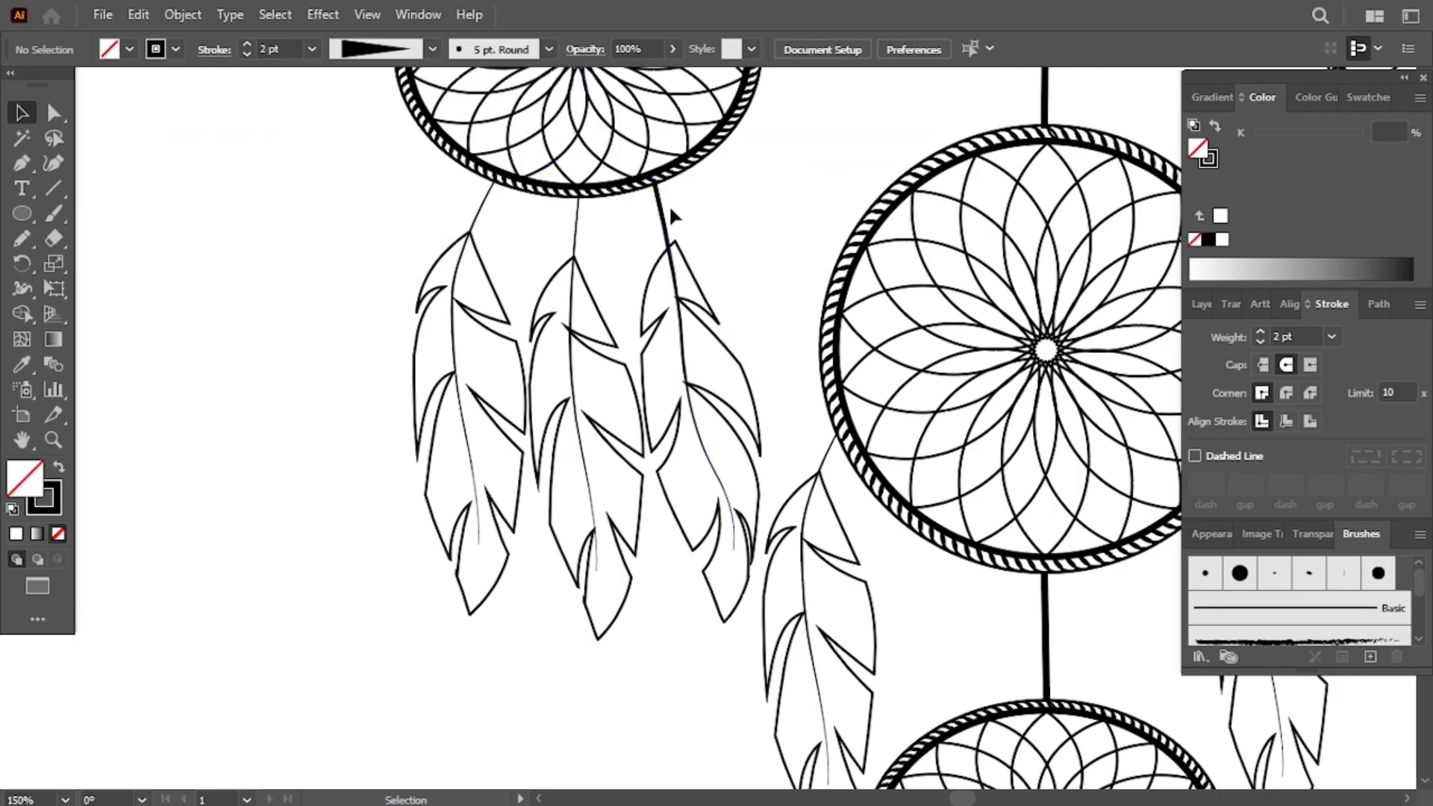
left_click(665, 223)
left_click(1331, 338)
left_click(1364, 428)
left_click(780, 231)
- Move the feather on the right side of the middle ring further right
left_click_drag(680, 259, 676, 261)
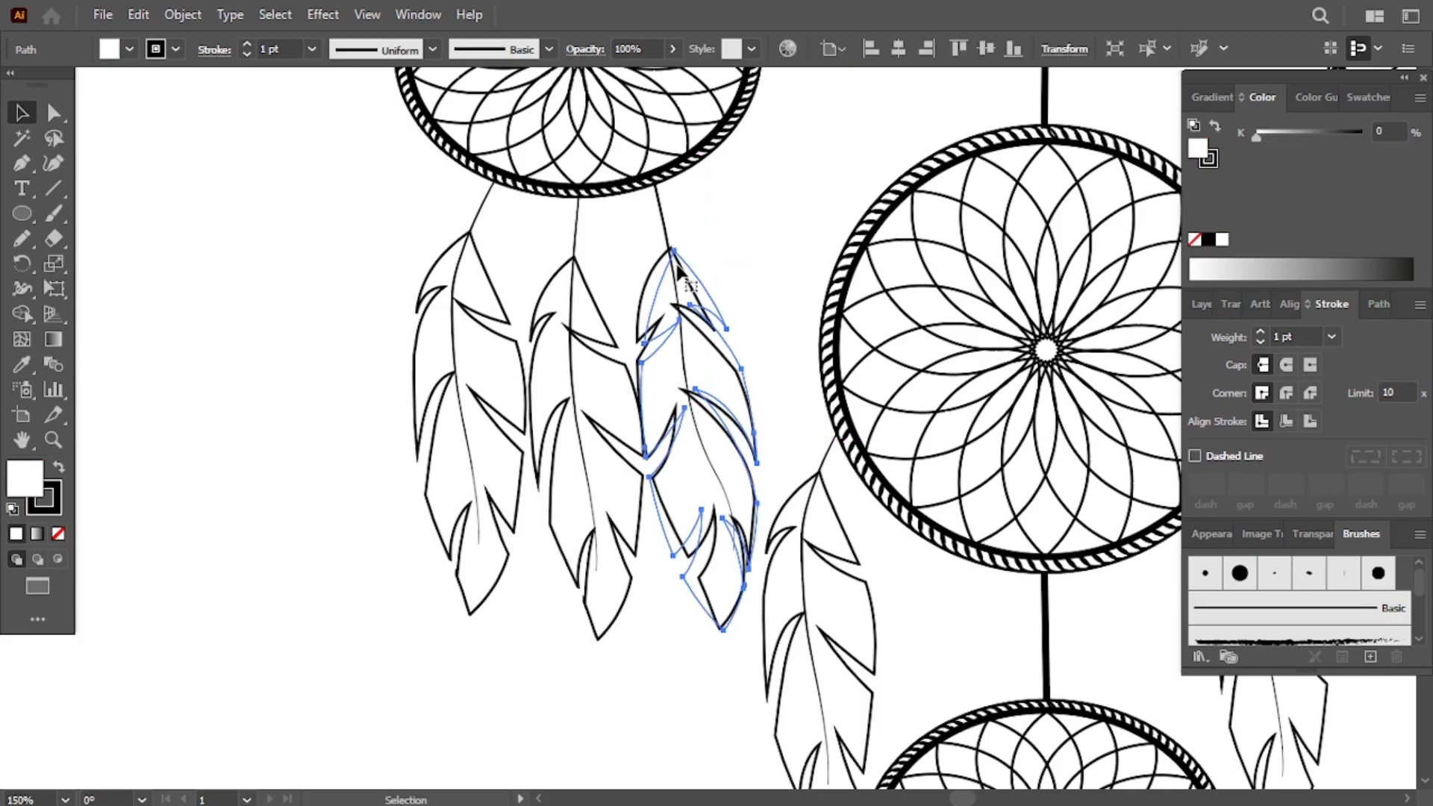
scroll(679, 262, "up", 1)
scroll(679, 261, "down", 4)
scroll(683, 251, "right", 6)
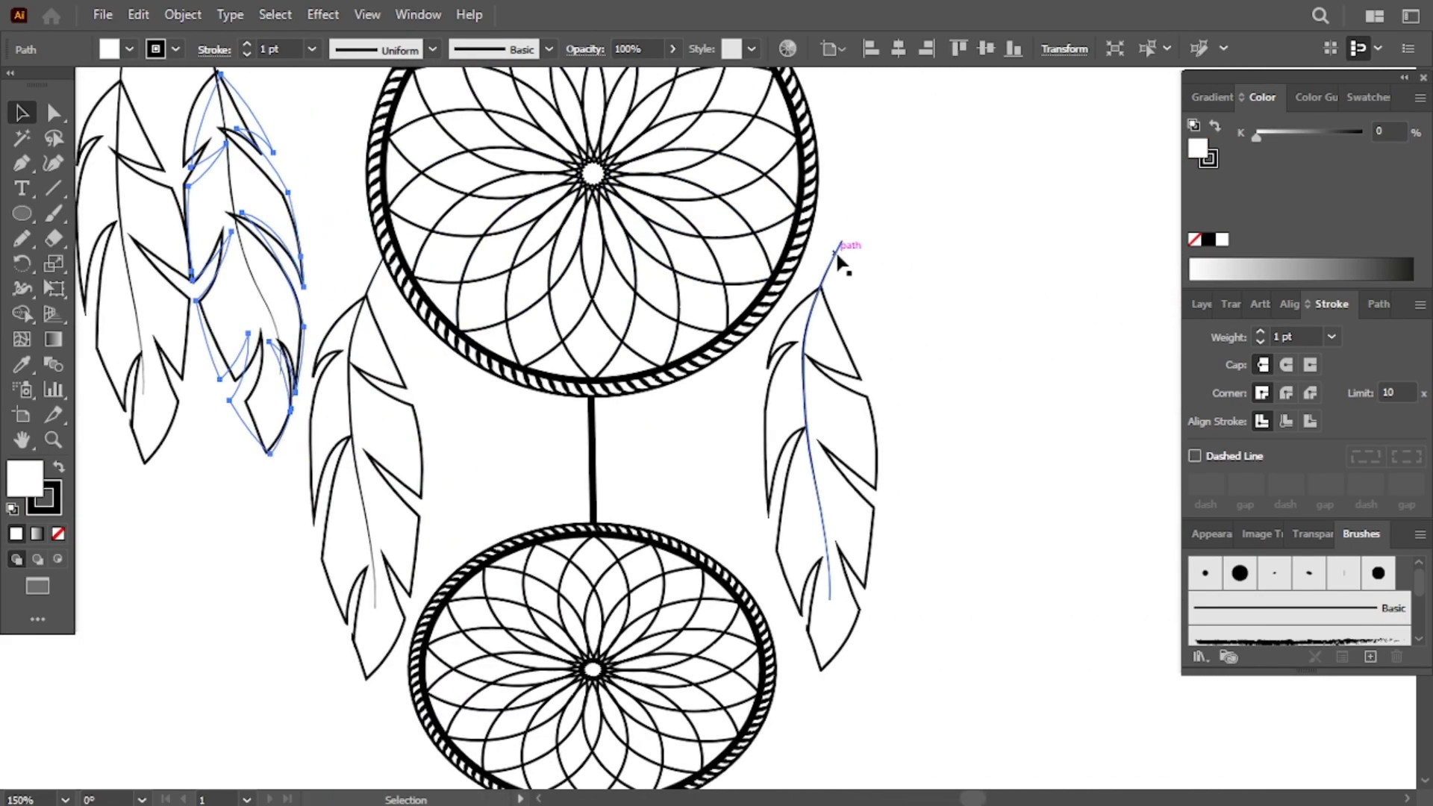
scroll(836, 254, "up", 5)
scroll(836, 254, "down", 5)
scroll(836, 254, "up", 1)
left_click(853, 386)
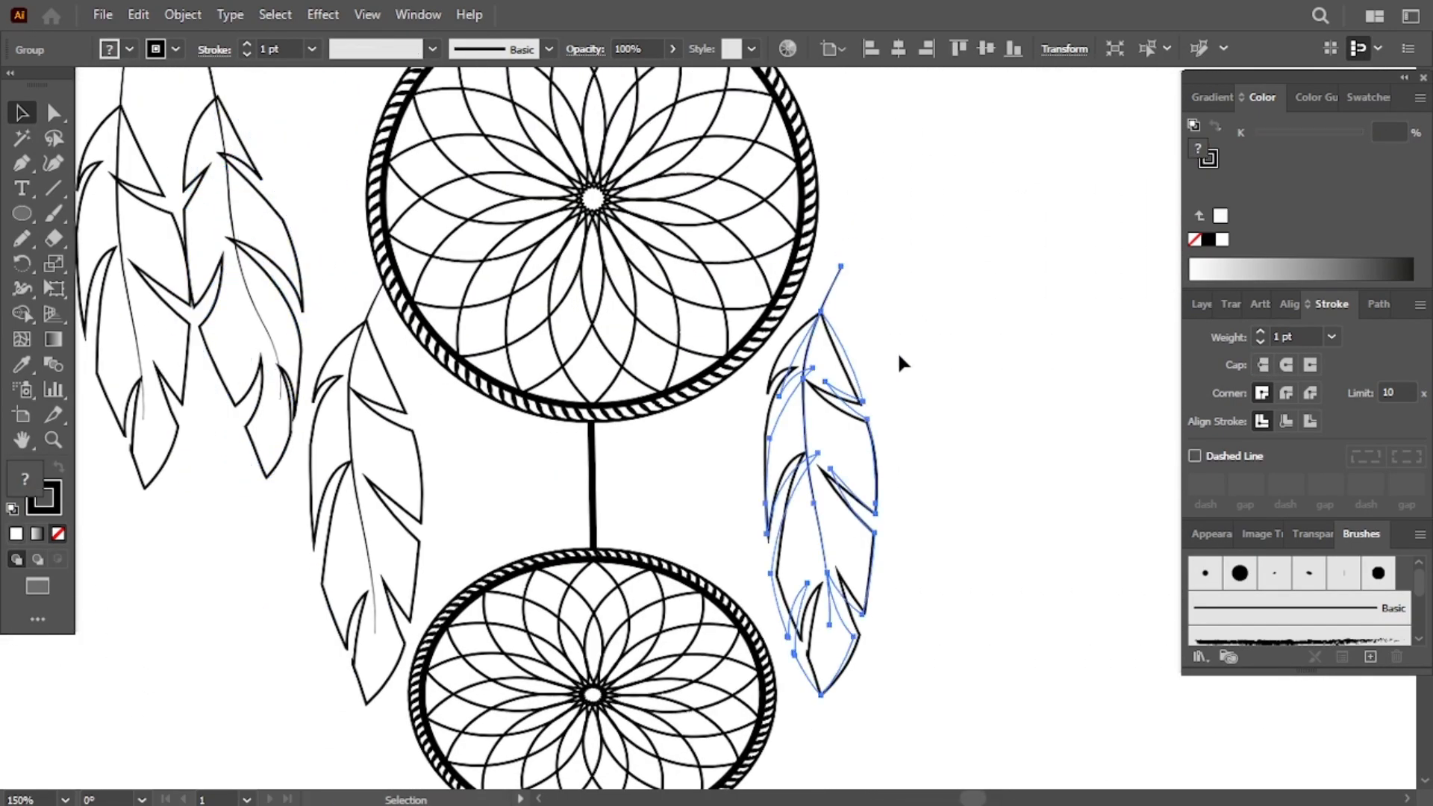
left_click(899, 362)
right_click(792, 451)
mouse_move(894, 325)
left_click(1069, 400)
left_click(1177, 675)
left_click_drag(821, 298, 874, 297)
- Ungroup that feather and draw a new curved shaft with the Pen tool from the middle ring's edge through it
right_click(875, 301)
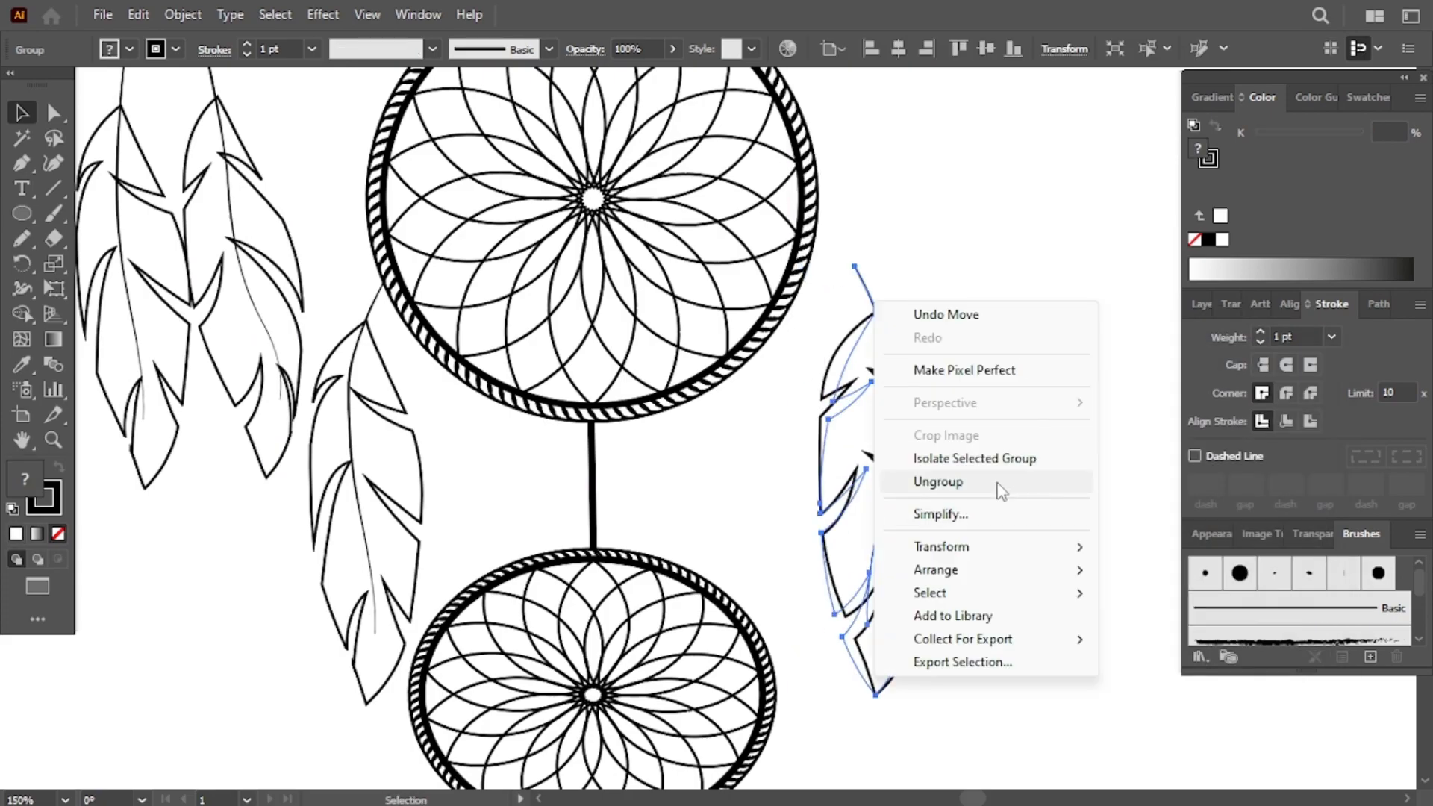
left_click(997, 484)
left_click(987, 451)
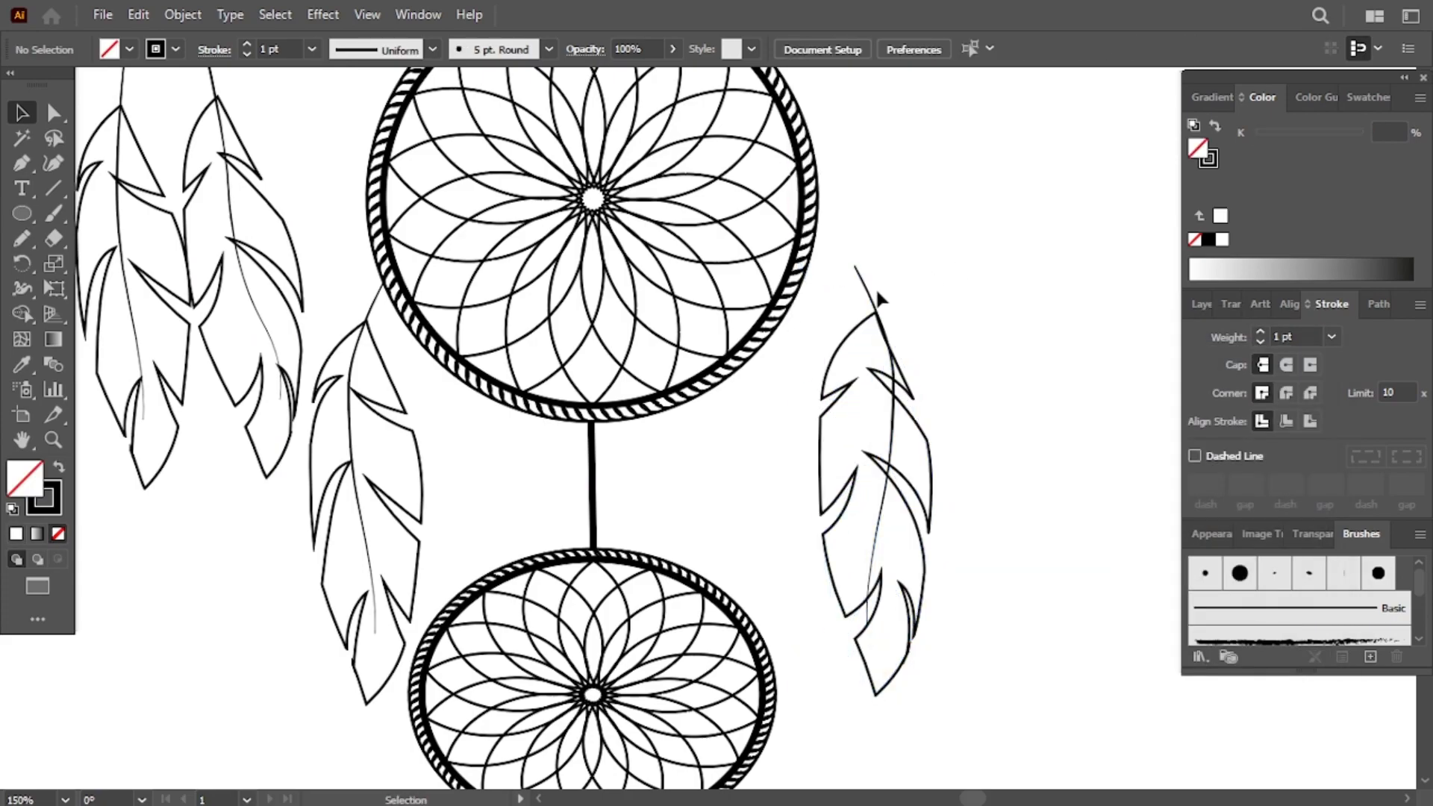
left_click(803, 279)
left_click_drag(881, 406, 888, 464)
left_click(876, 535)
left_click_drag(896, 603, 899, 633)
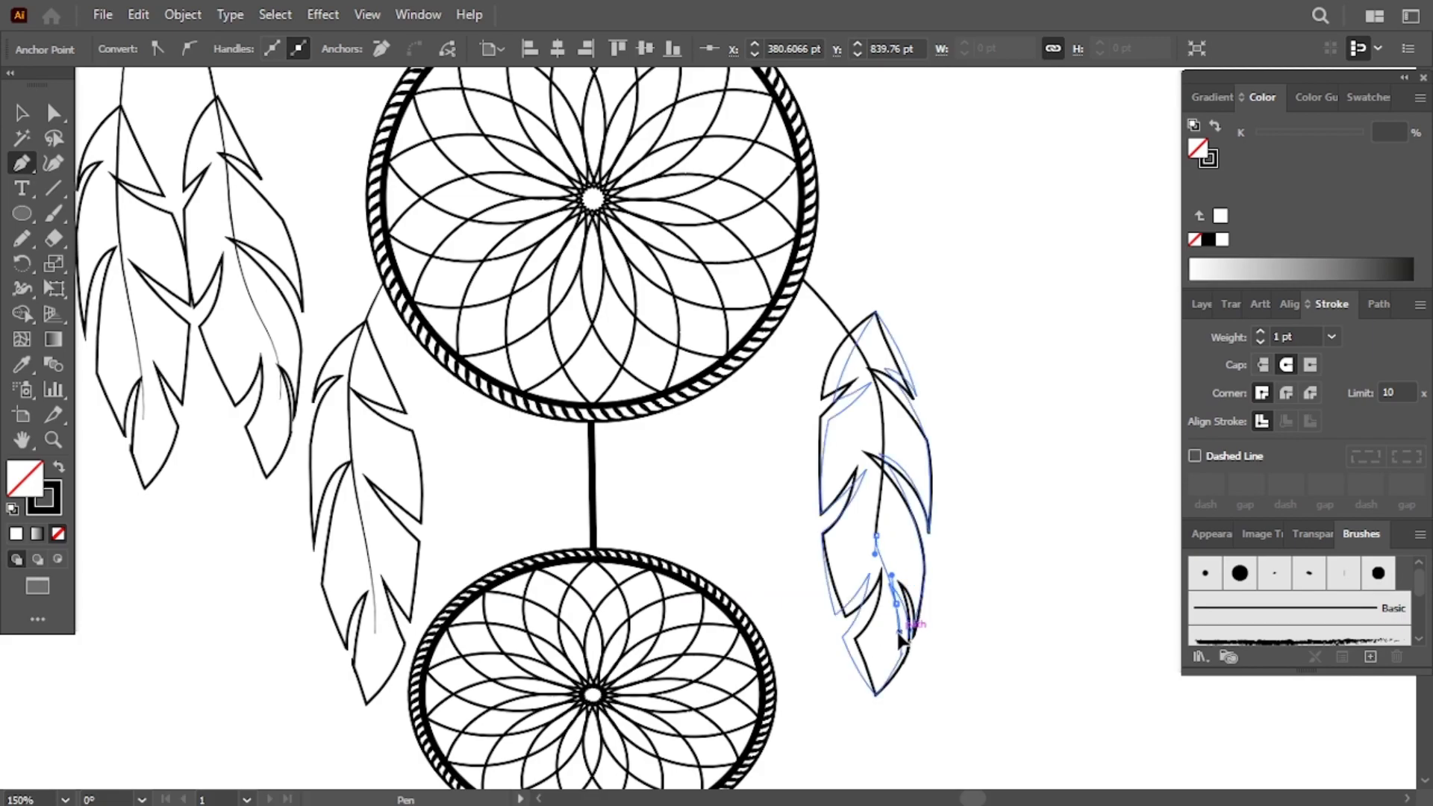
- Rotate the feather beside the middle ring so it follows its new shaft
left_click(22, 113)
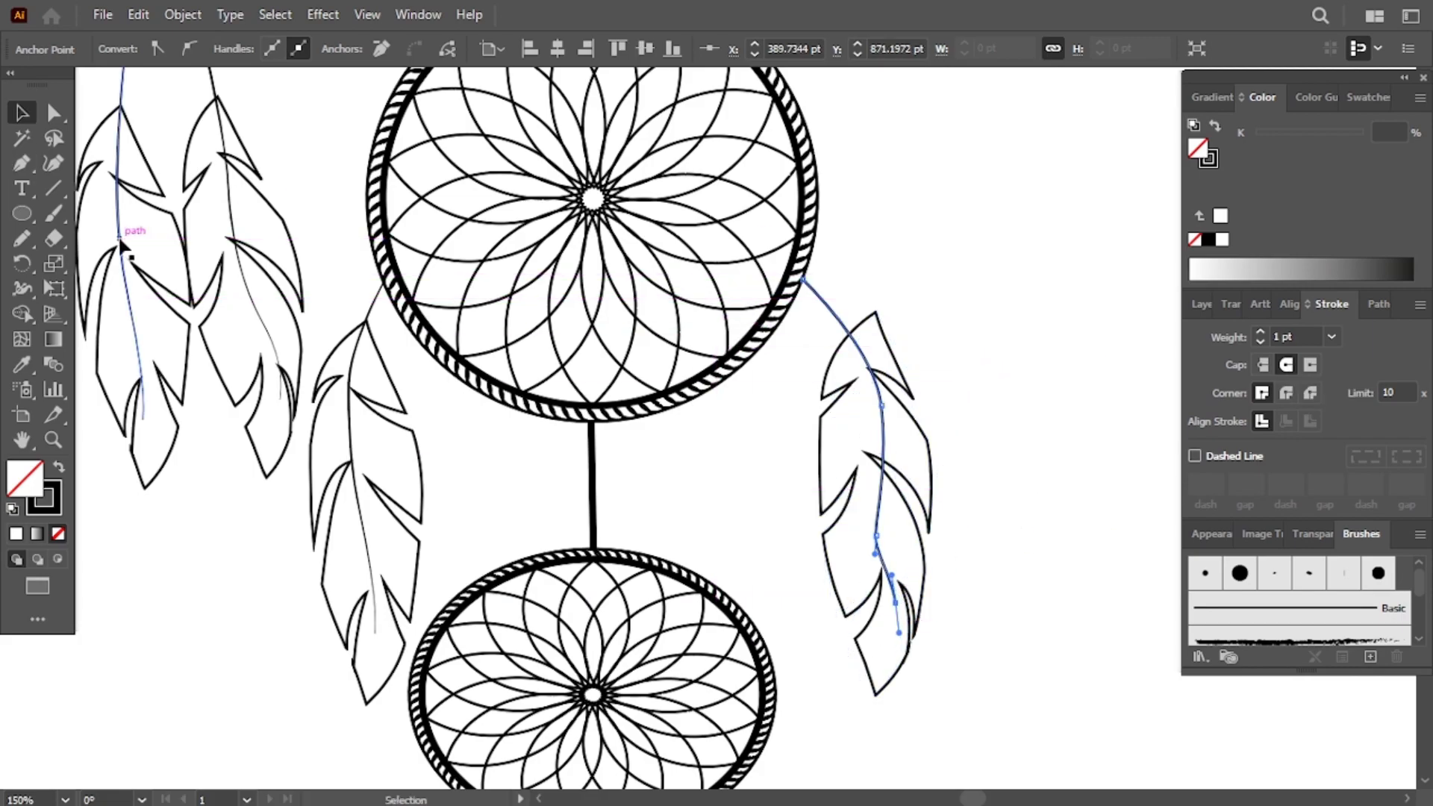
left_click(926, 307)
left_click(843, 329)
left_click(885, 329)
key("r")
left_click_drag(885, 332, 943, 366)
scroll(944, 366, "down", 10)
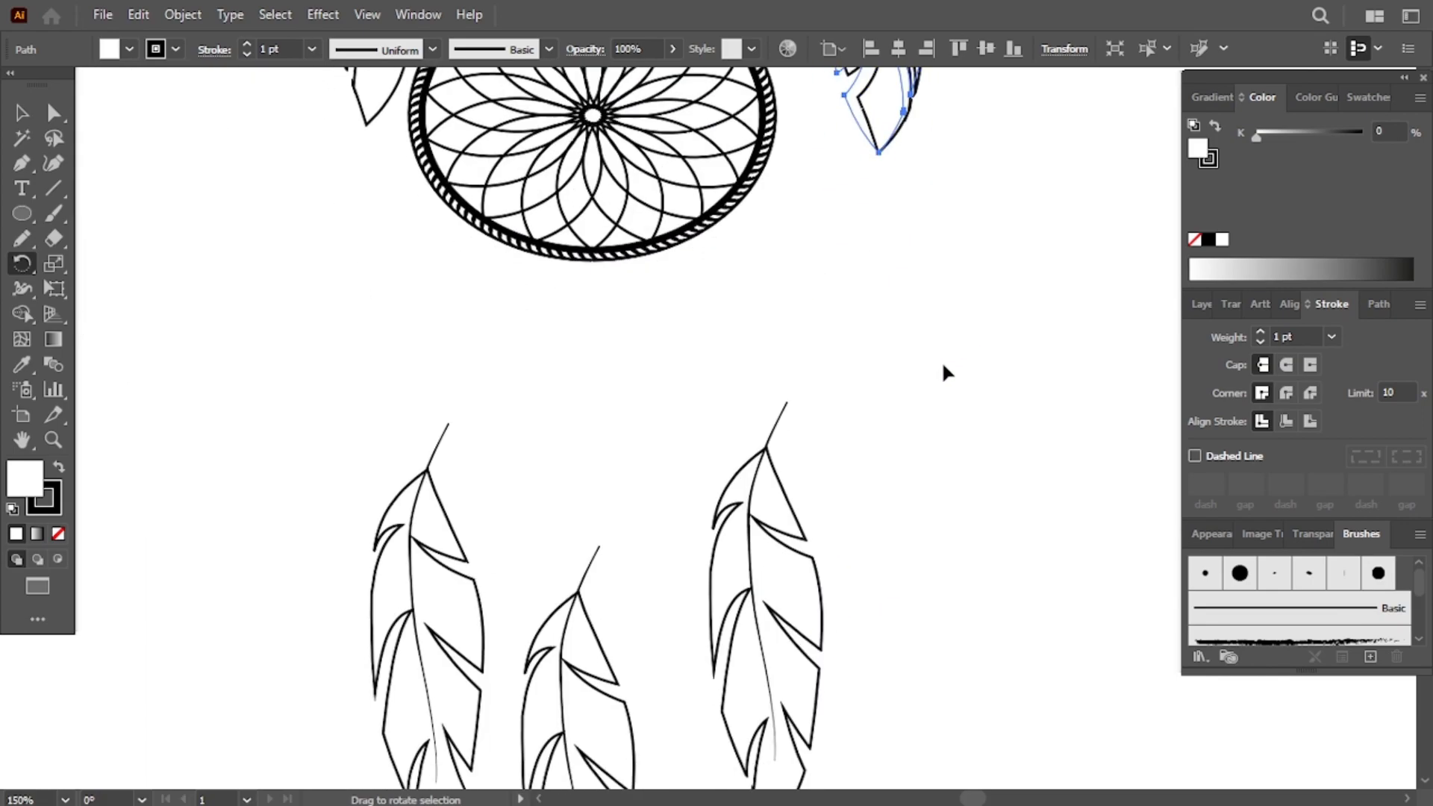
- Drag the top points of the left and middle bottom feathers' shafts up to the lowest ring
left_click(452, 425)
key("a")
left_click_drag(450, 424, 520, 247)
left_click_drag(598, 547, 591, 260)
left_click(786, 402)
left_click(597, 458)
key("v")
- Move and scale down the third bottom feather, then ungroup it and remove its shaft
double_click(700, 578)
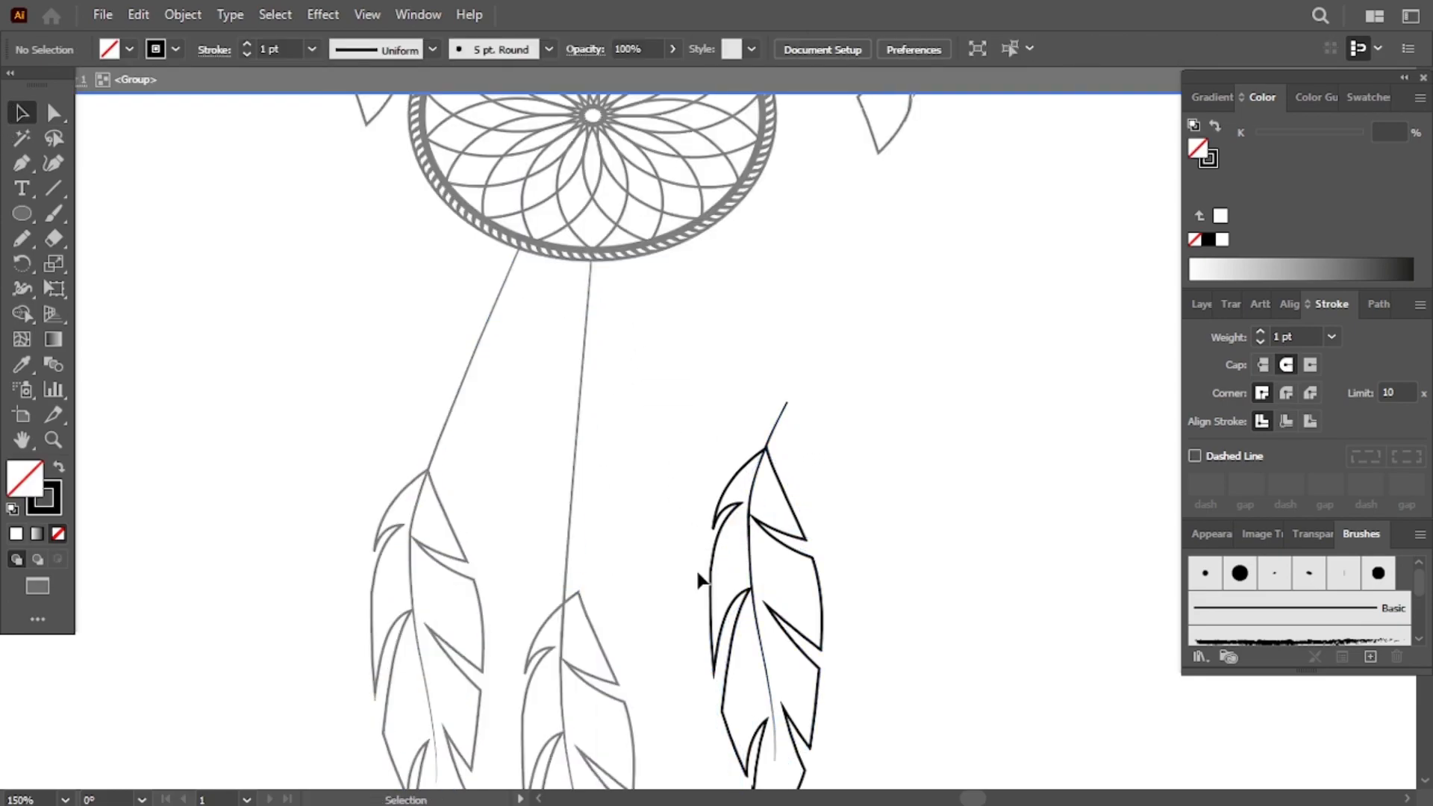
double_click(239, 213)
left_click_drag(754, 483, 713, 557)
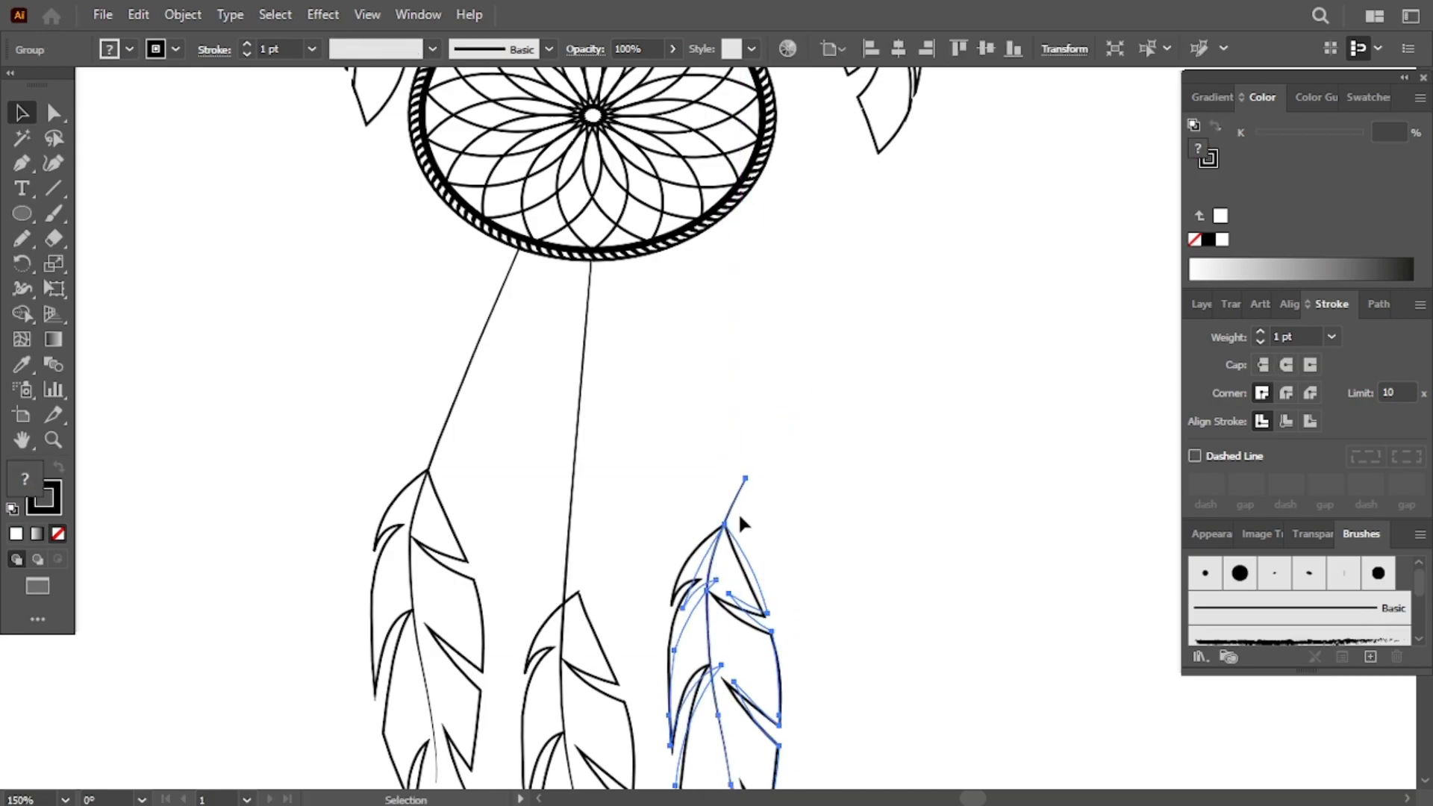
scroll(738, 512, "down", 3)
scroll(737, 512, "down", 1)
key("s")
left_click_drag(745, 326, 675, 332)
right_click(748, 369)
left_click(810, 547)
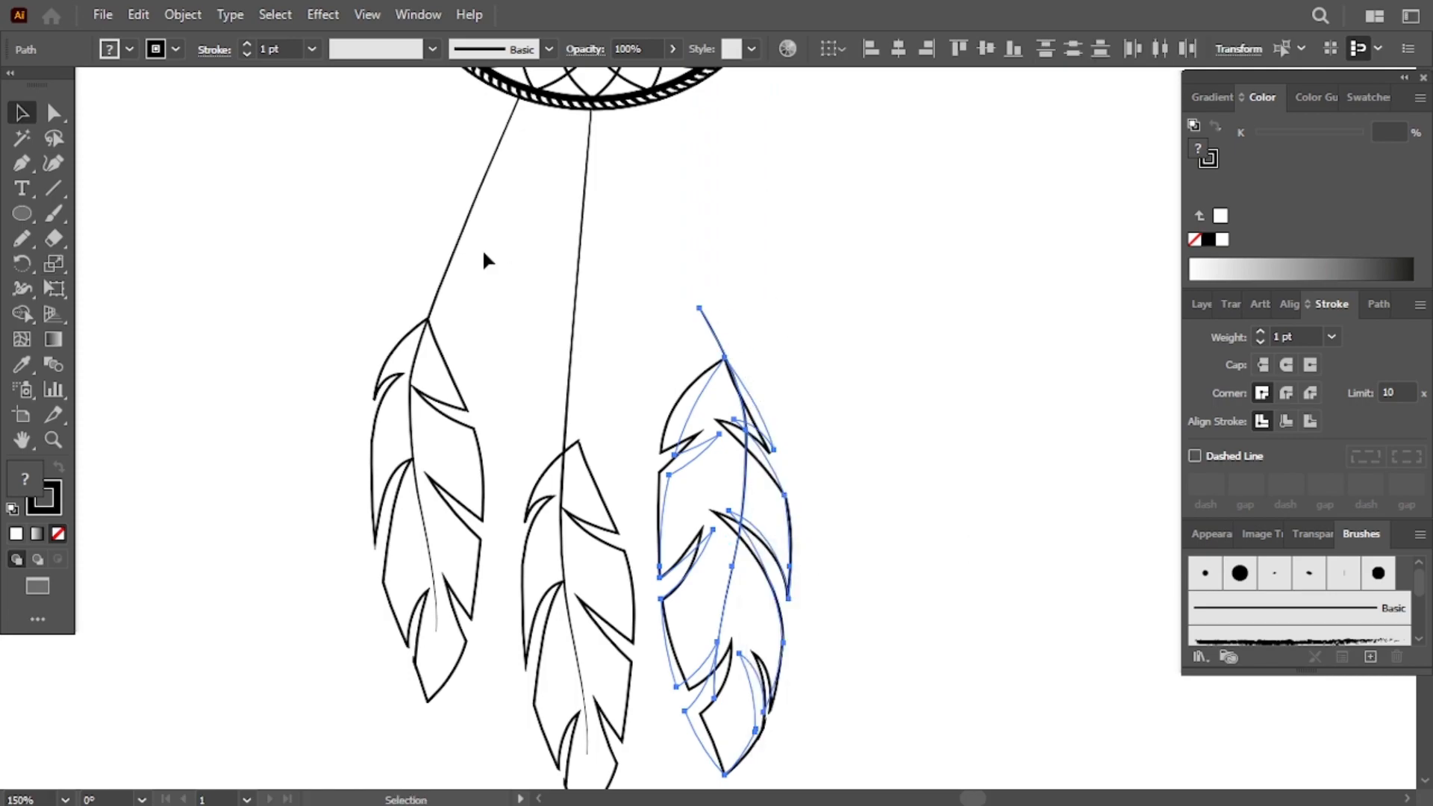
left_click(750, 356)
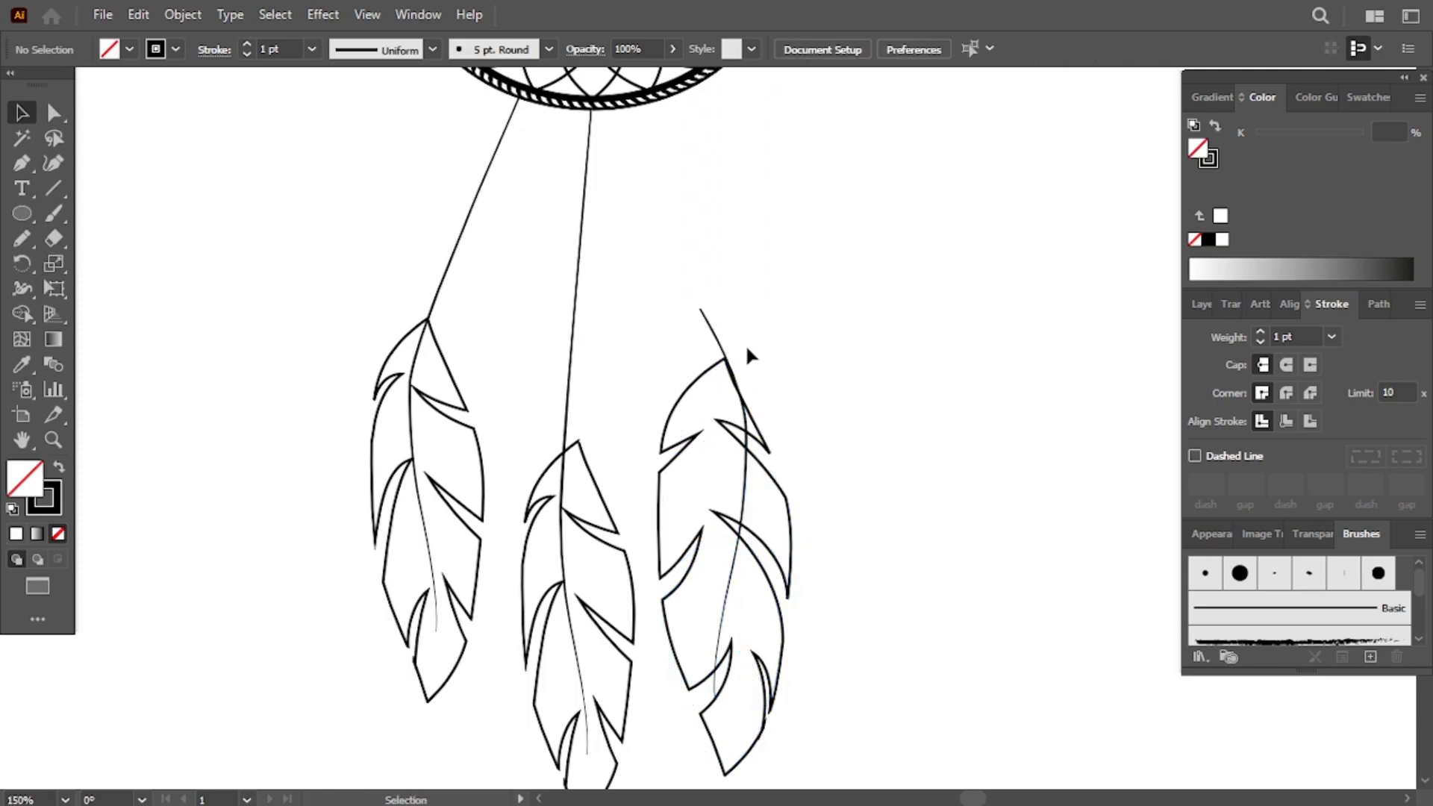
- Draw a new curved shaft with the Pen tool from the lowest ring's edge down through the third feather
left_click(670, 95)
left_click_drag(725, 478, 714, 524)
left_click_drag(736, 621, 736, 780)
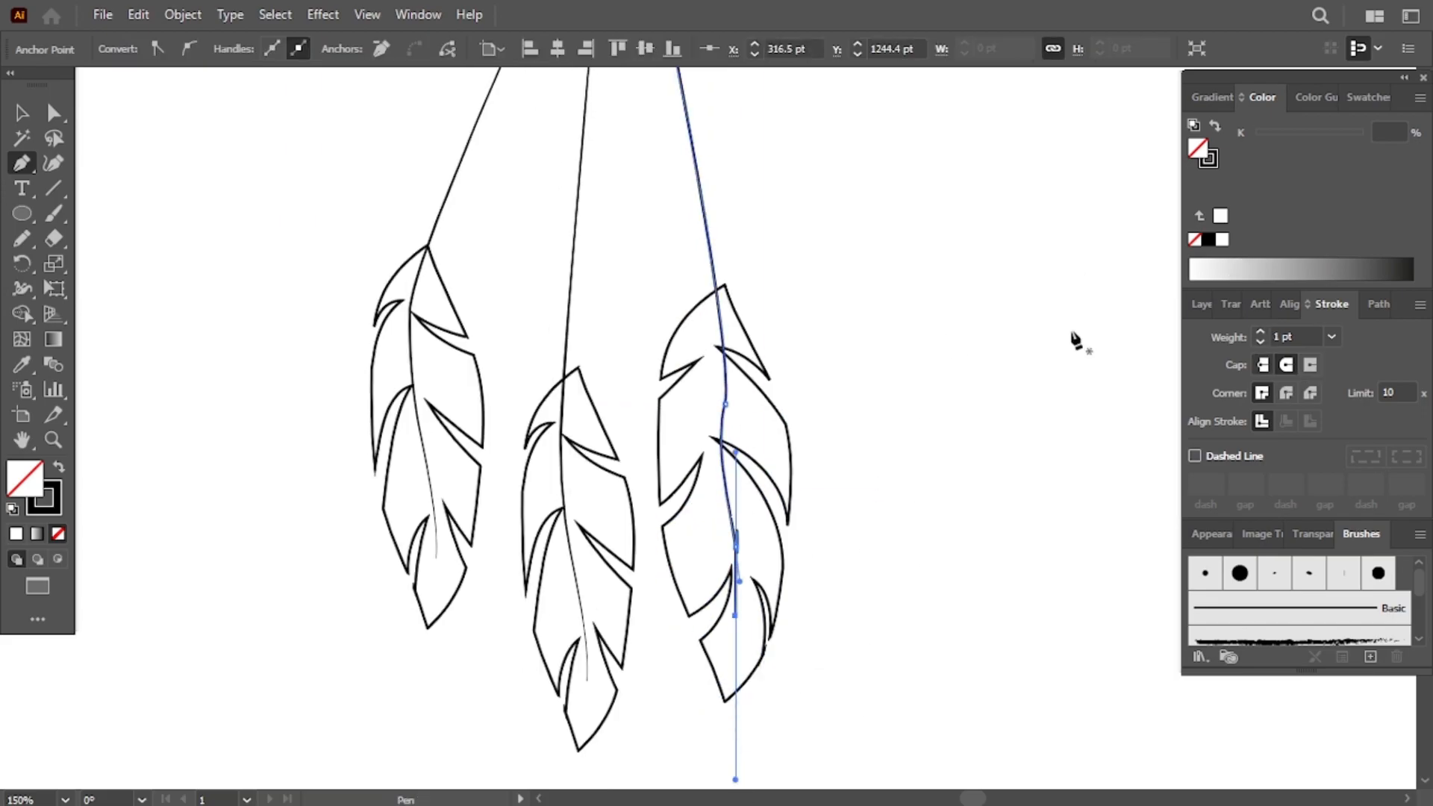
- Reposition the feathers hanging below the lowest ring
key("v")
left_click(772, 268)
left_click(700, 163)
key("p")
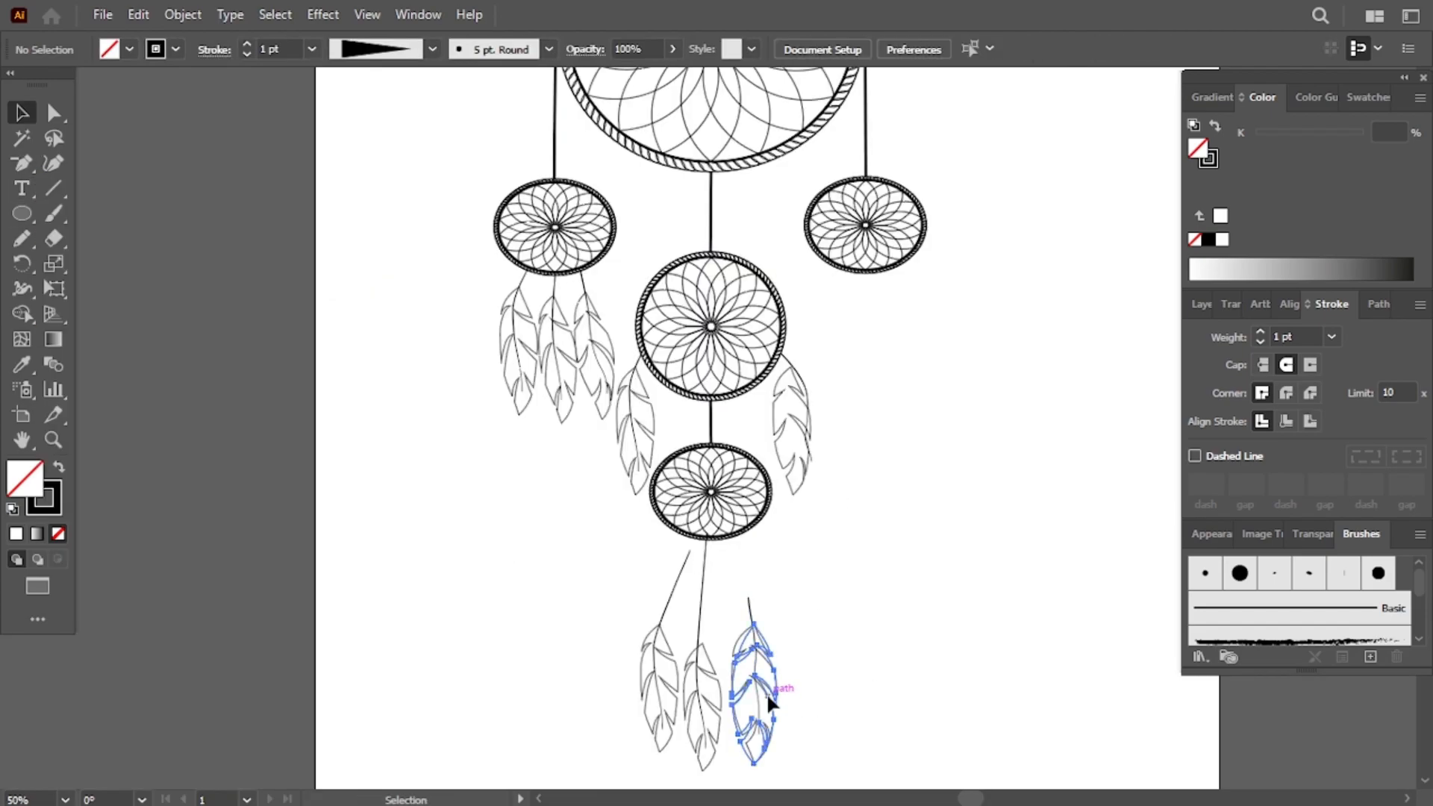
left_click_drag(767, 693, 777, 674)
left_click_drag(750, 603, 749, 534)
left_click_drag(774, 642, 766, 603)
left_click_drag(702, 658, 701, 672)
key("a")
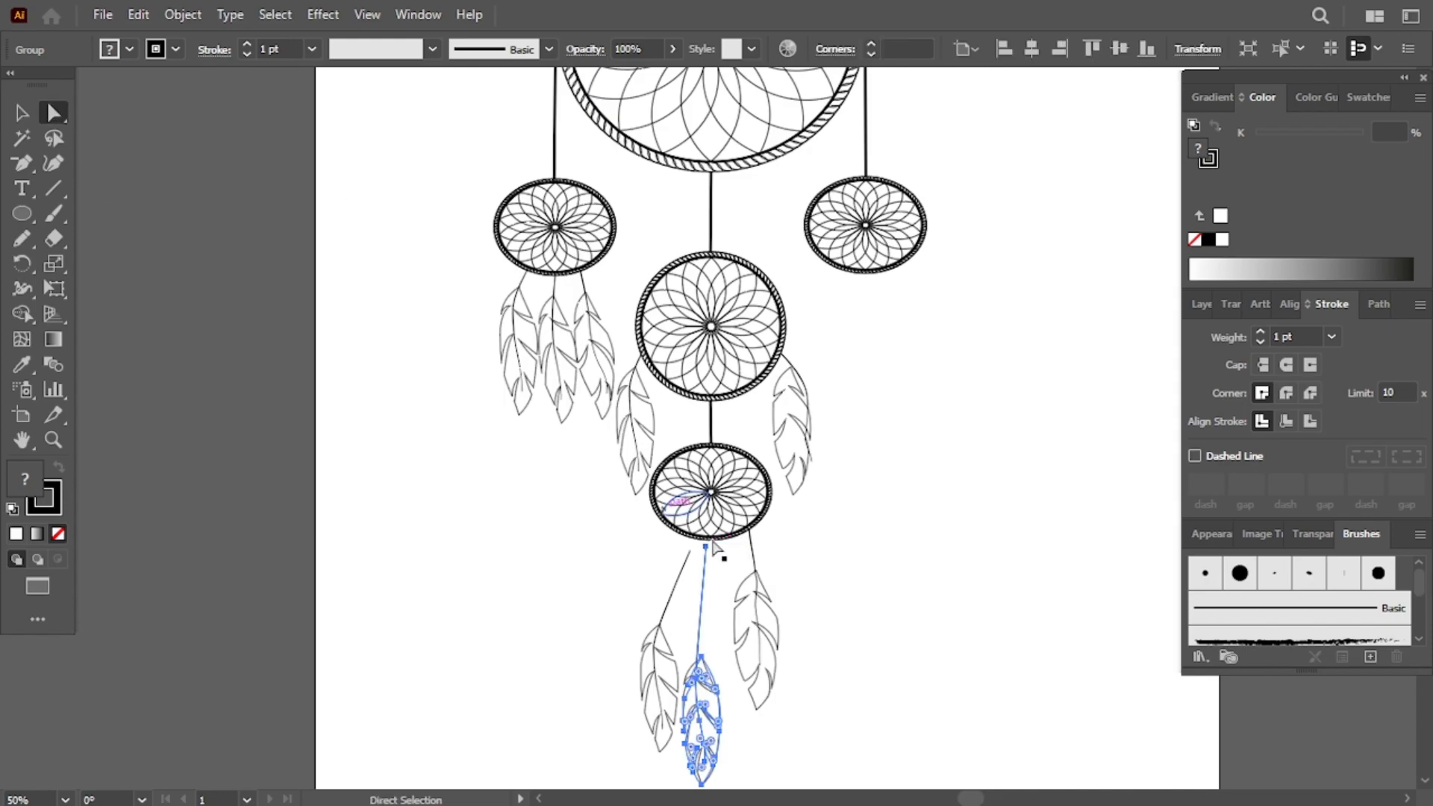
left_click(706, 548)
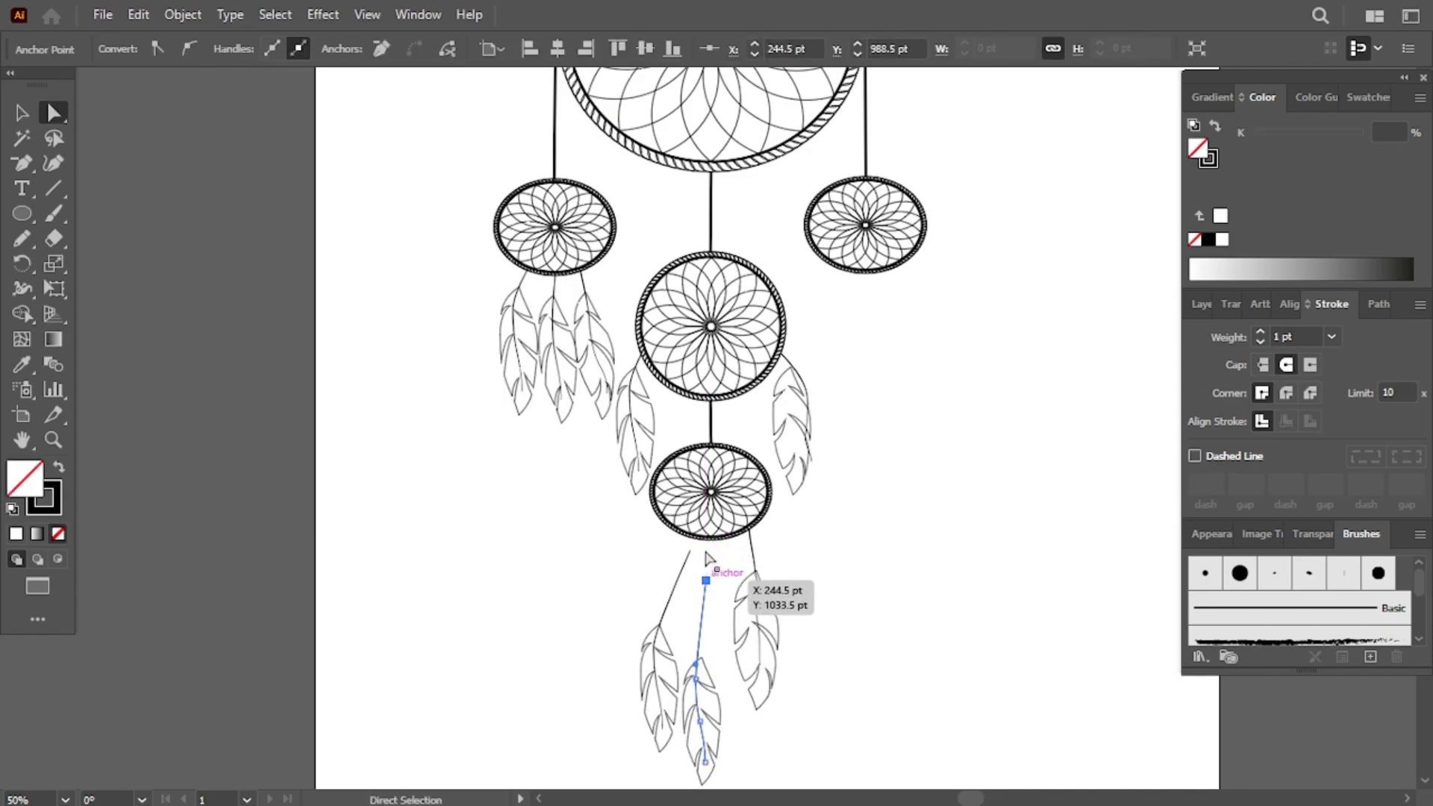
left_click_drag(716, 685, 721, 618)
key("ctrl+z")
key("v")
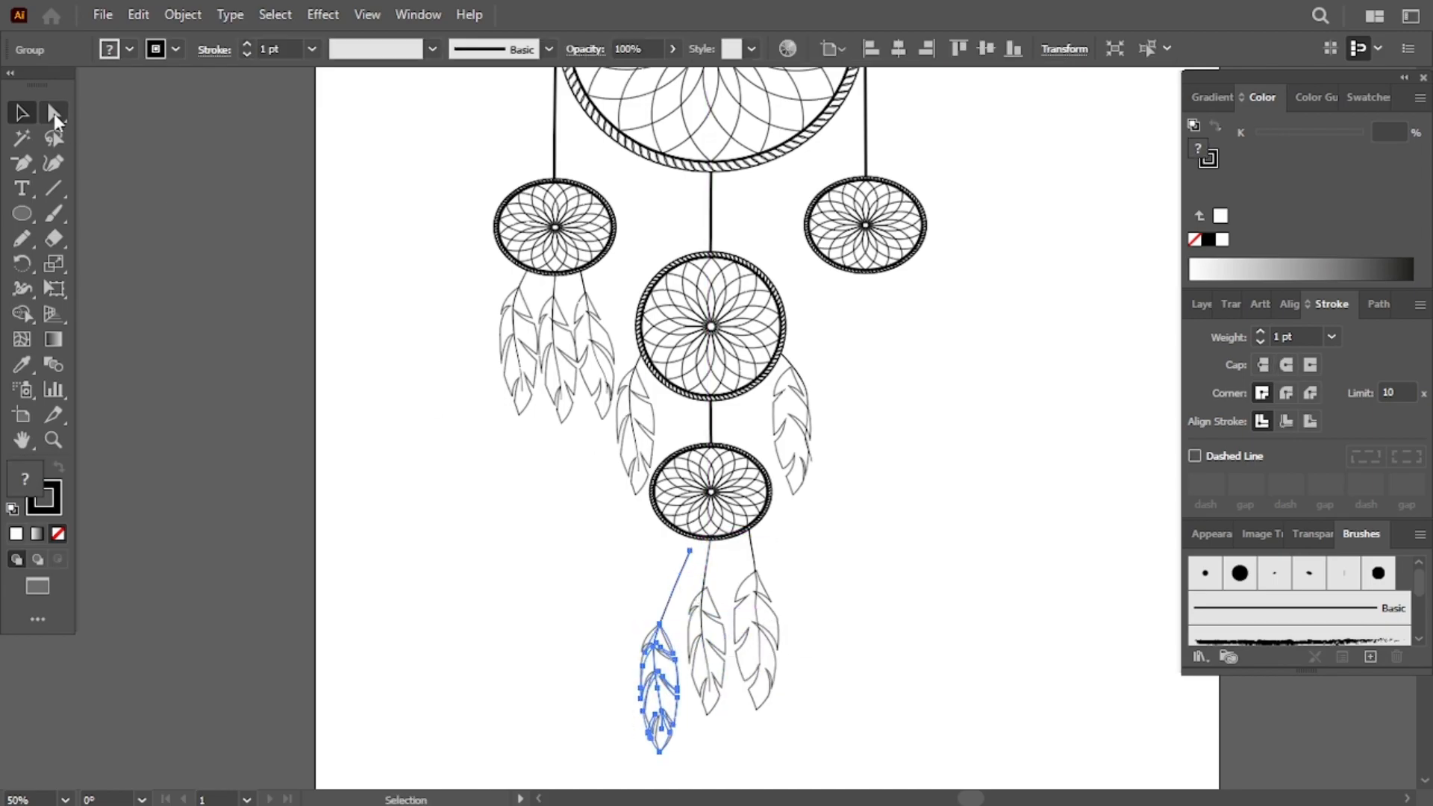
- Nudge the top anchor of the left bottom feather's shaft down onto the lowest ring
left_click(53, 114)
left_click(651, 587)
left_click(690, 552)
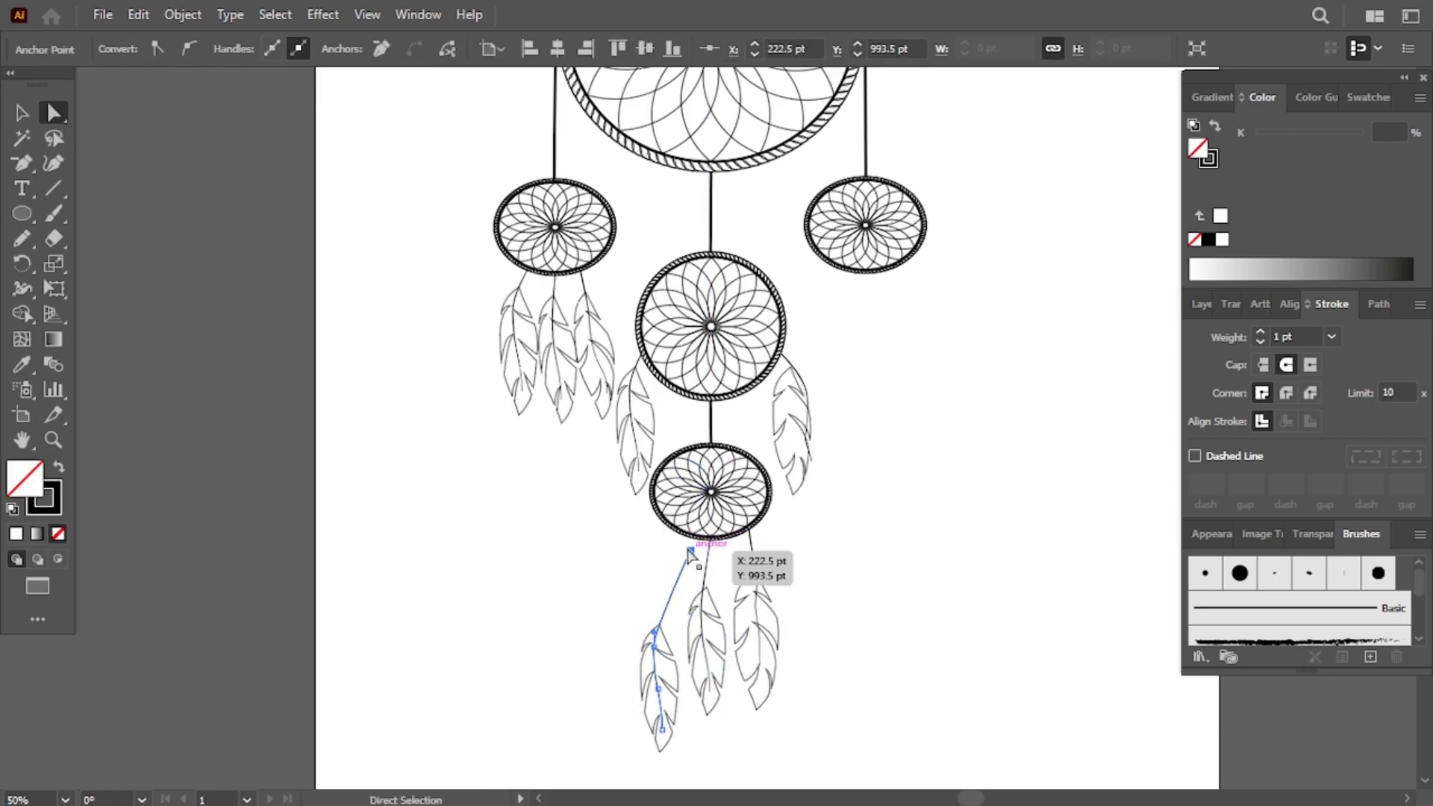
key("Down")
key("Down")
key("Down")
key("Down")
key("Down")
key("Down")
key("Down")
left_click(675, 666)
key("z")
key("ctrl+z")
key("v")
left_click(663, 647)
- Reposition the leftmost feather's outline under the left ring with direct selection
scroll(913, 633, "up", 3)
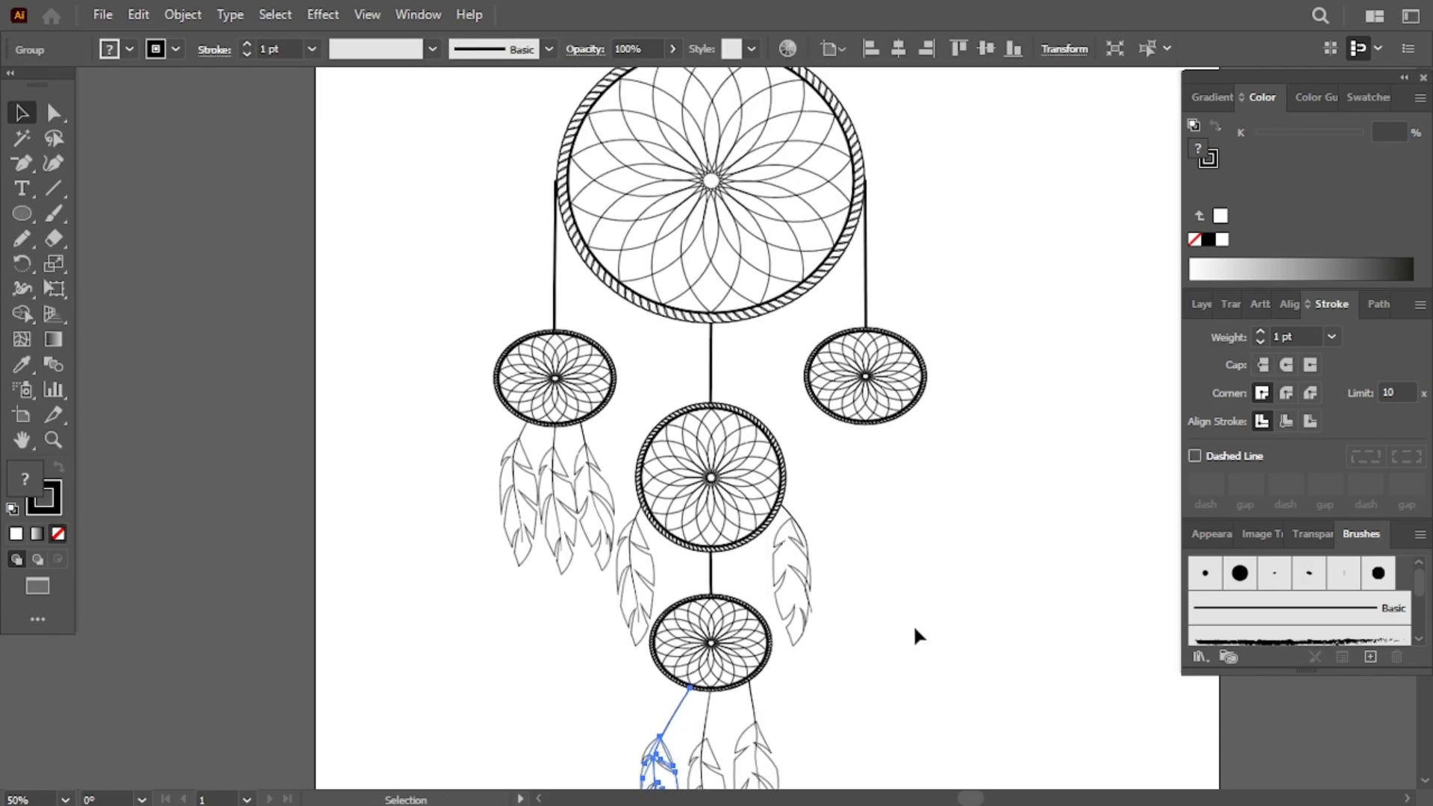
left_click(505, 515)
scroll(504, 515, "down", 3)
left_click(53, 113)
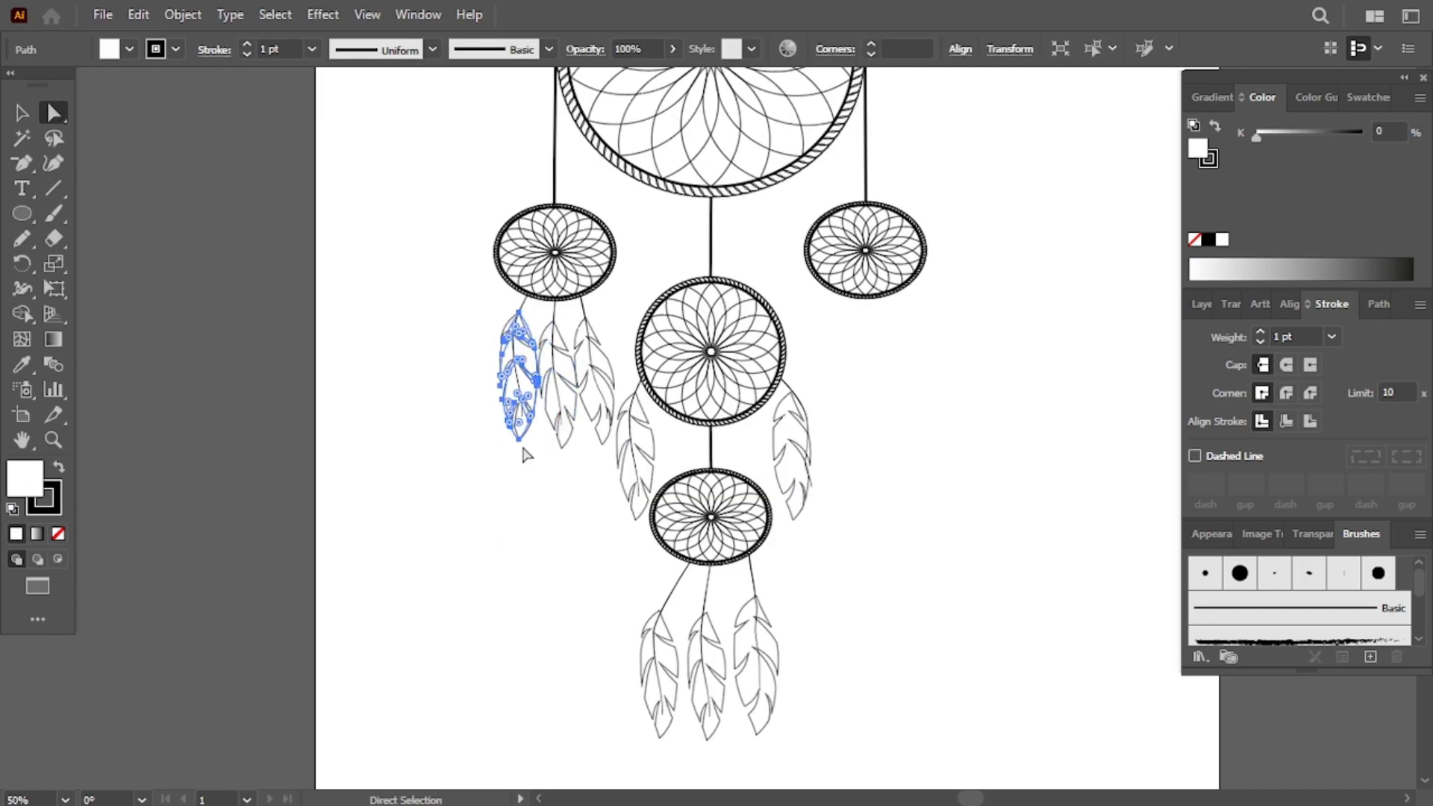
left_click(519, 450)
left_click_drag(518, 450, 528, 296)
- Extend the shaft of the third feather under the left ring downward by dragging its bottom anchor
left_click(554, 468)
left_click(603, 425)
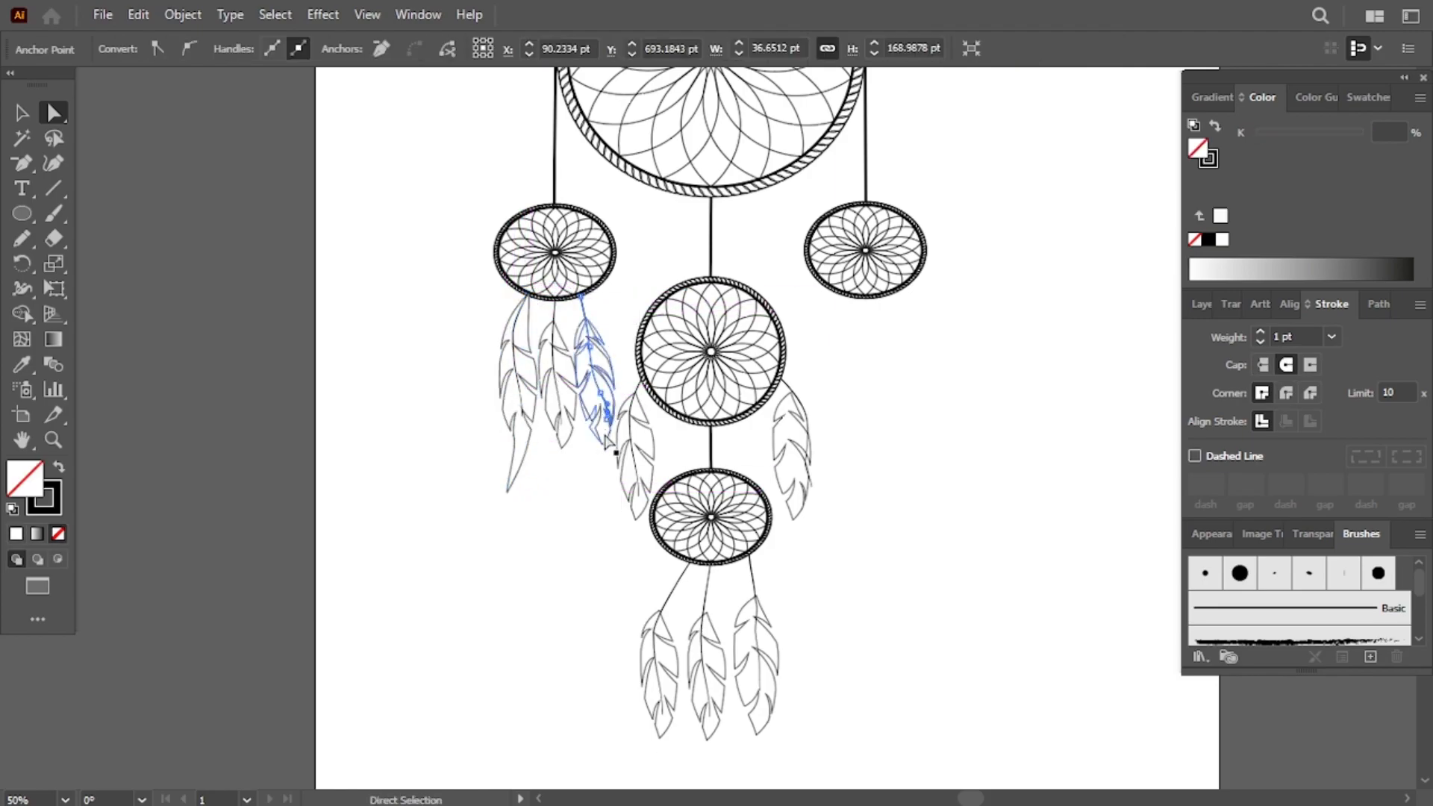
left_click(608, 441)
left_click(605, 447)
left_click_drag(605, 448, 595, 491)
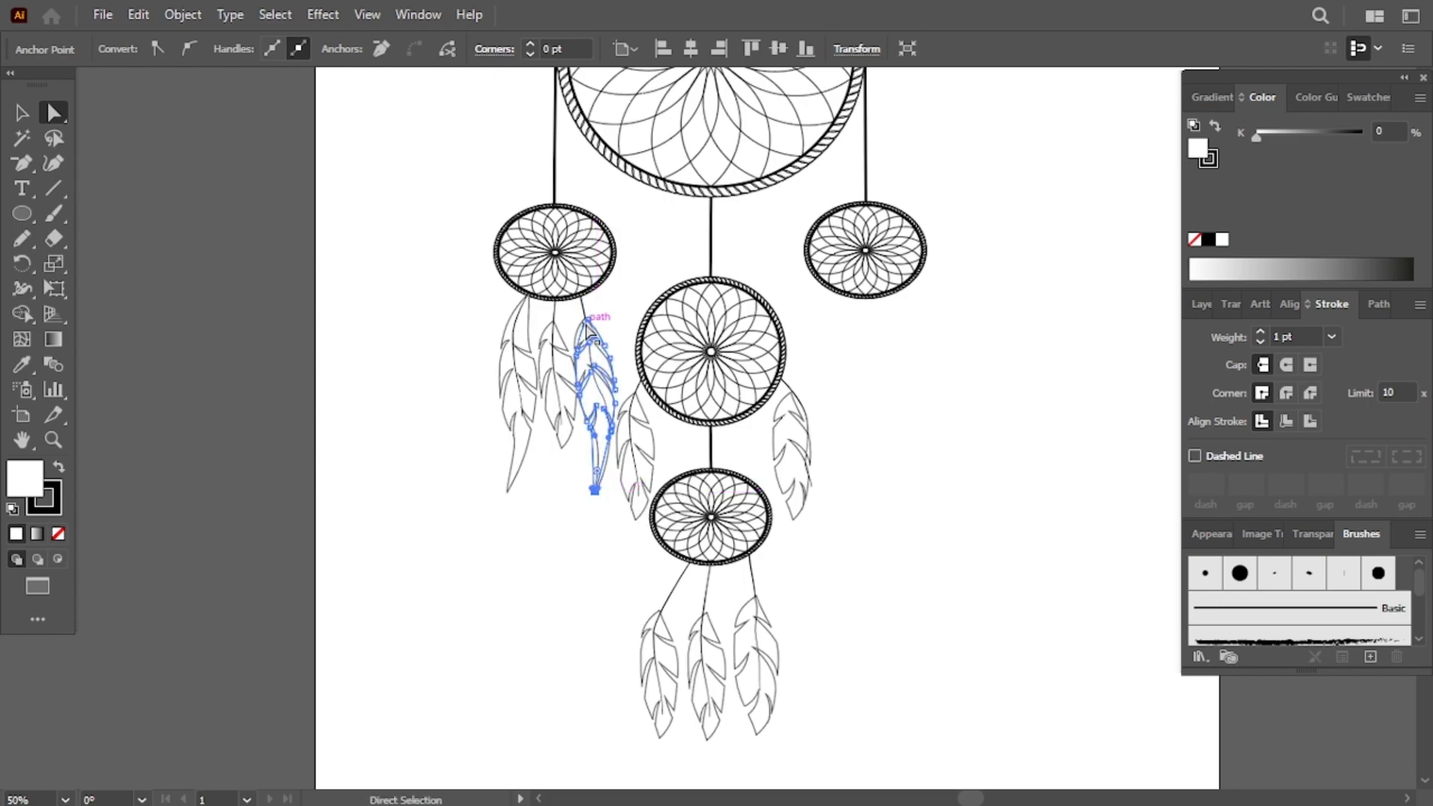
- Reposition the feather hanging left of the lowest ring and its shaft so it hangs from the middle ring
left_click_drag(586, 325, 559, 300)
left_click(557, 313)
left_click_drag(567, 456, 578, 566)
scroll(826, 473, "right", 2)
left_click(589, 447)
left_click_drag(586, 393, 593, 382)
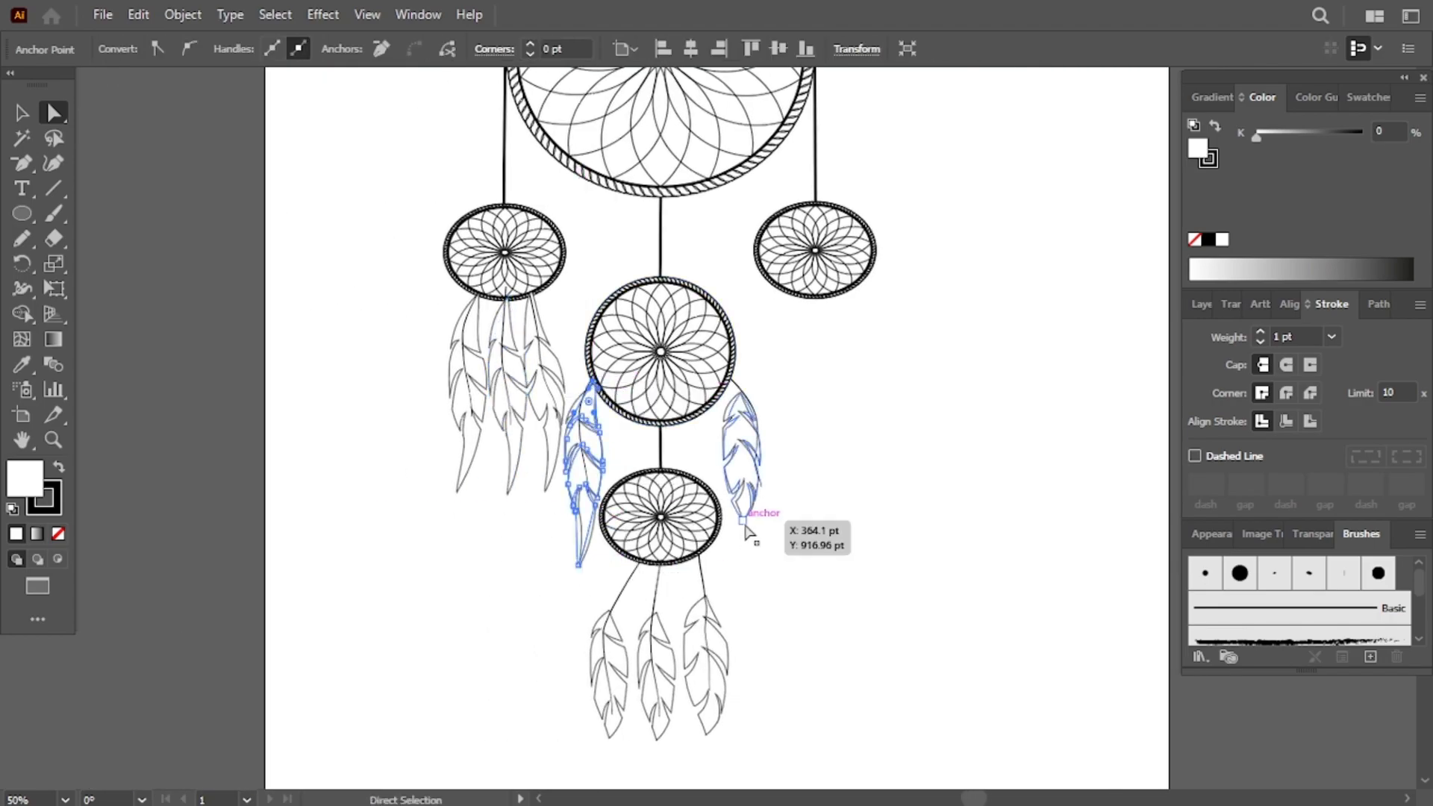
- Move anchors of the feather right of the middle ring, snapping its shaft's top onto the ring
left_click(744, 521)
left_click_drag(744, 522, 744, 556)
left_click_drag(746, 399, 742, 389)
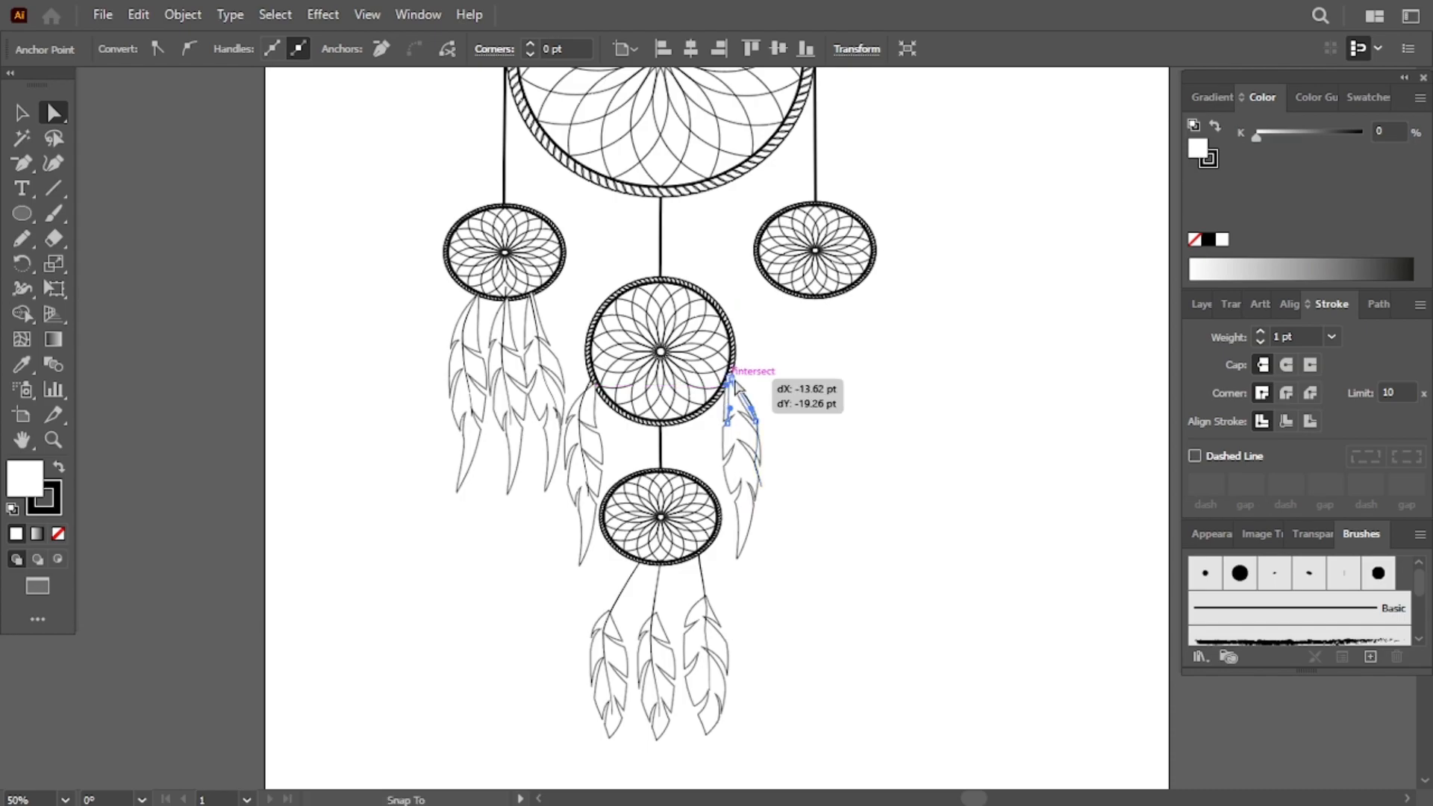
- Select and delete the old shaft of the feather right of the middle ring
left_click(851, 427)
left_click(756, 418)
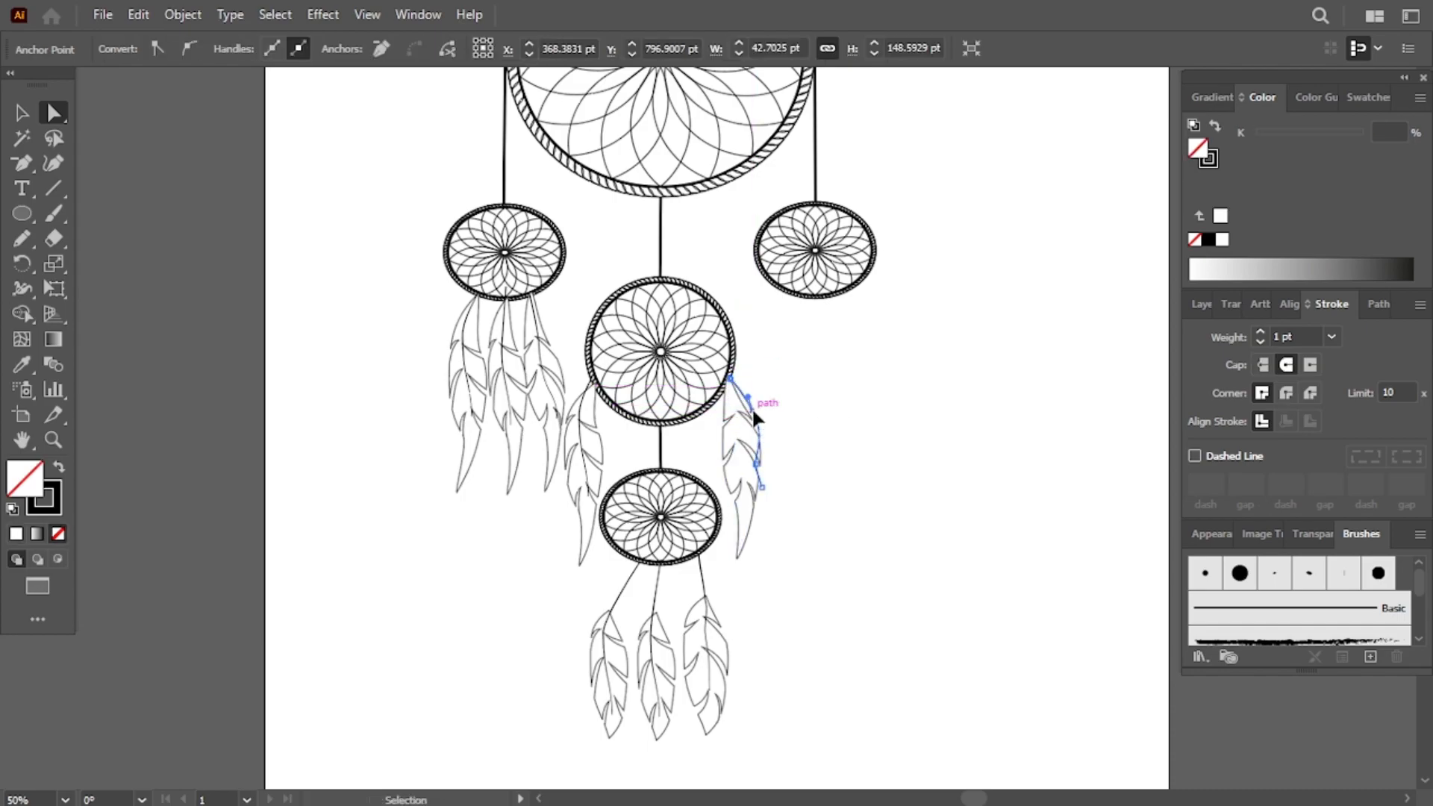
scroll(752, 409, "up", 3)
key("Delete")
- Send the outline of the feather right of the middle ring to the back
right_click(668, 413)
right_click(700, 494)
mouse_move(784, 648)
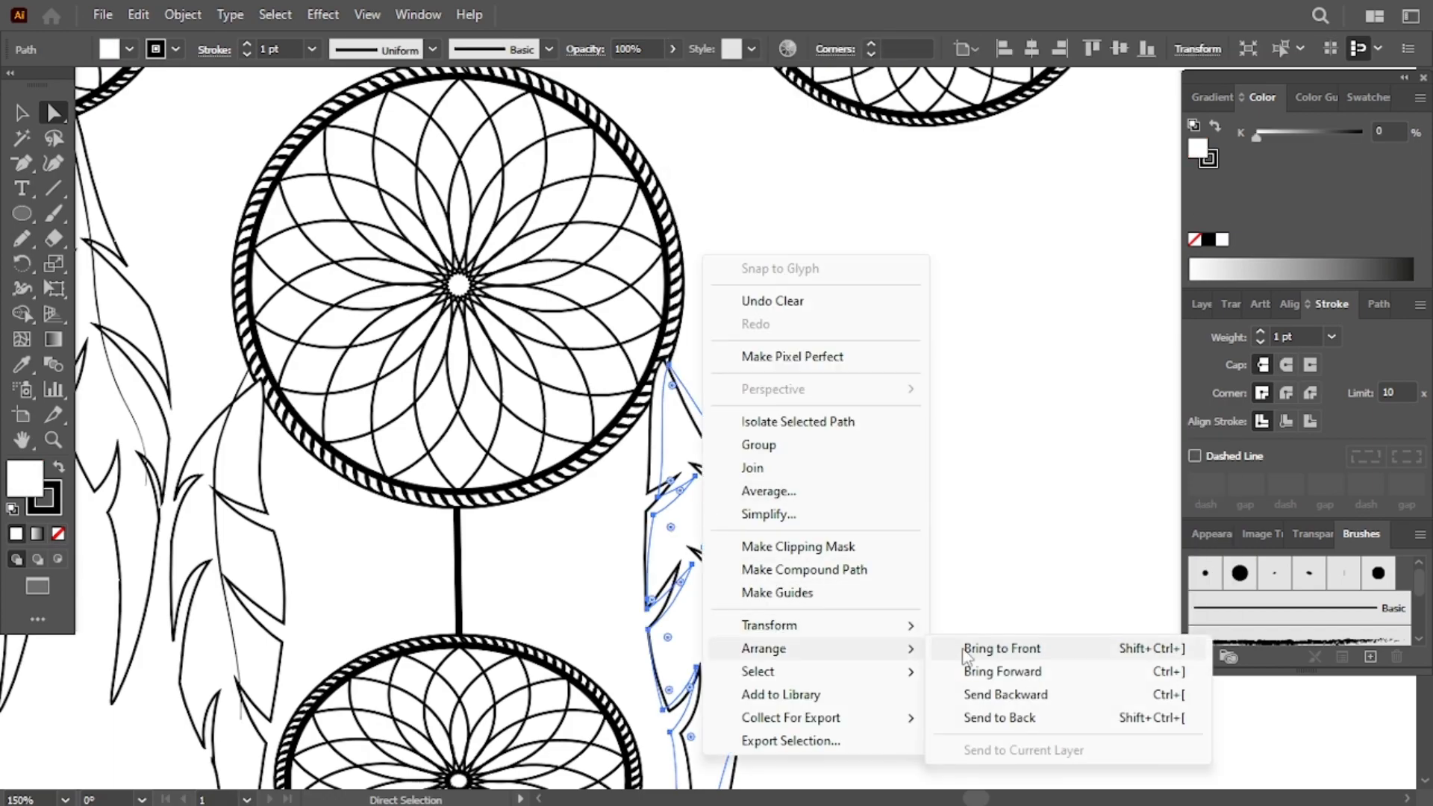
left_click(993, 718)
- Draw a new shaft with the Pen tool from the middle ring's edge down through the right feather
left_click(924, 463)
scroll(925, 463, "down", 3)
left_click(22, 163)
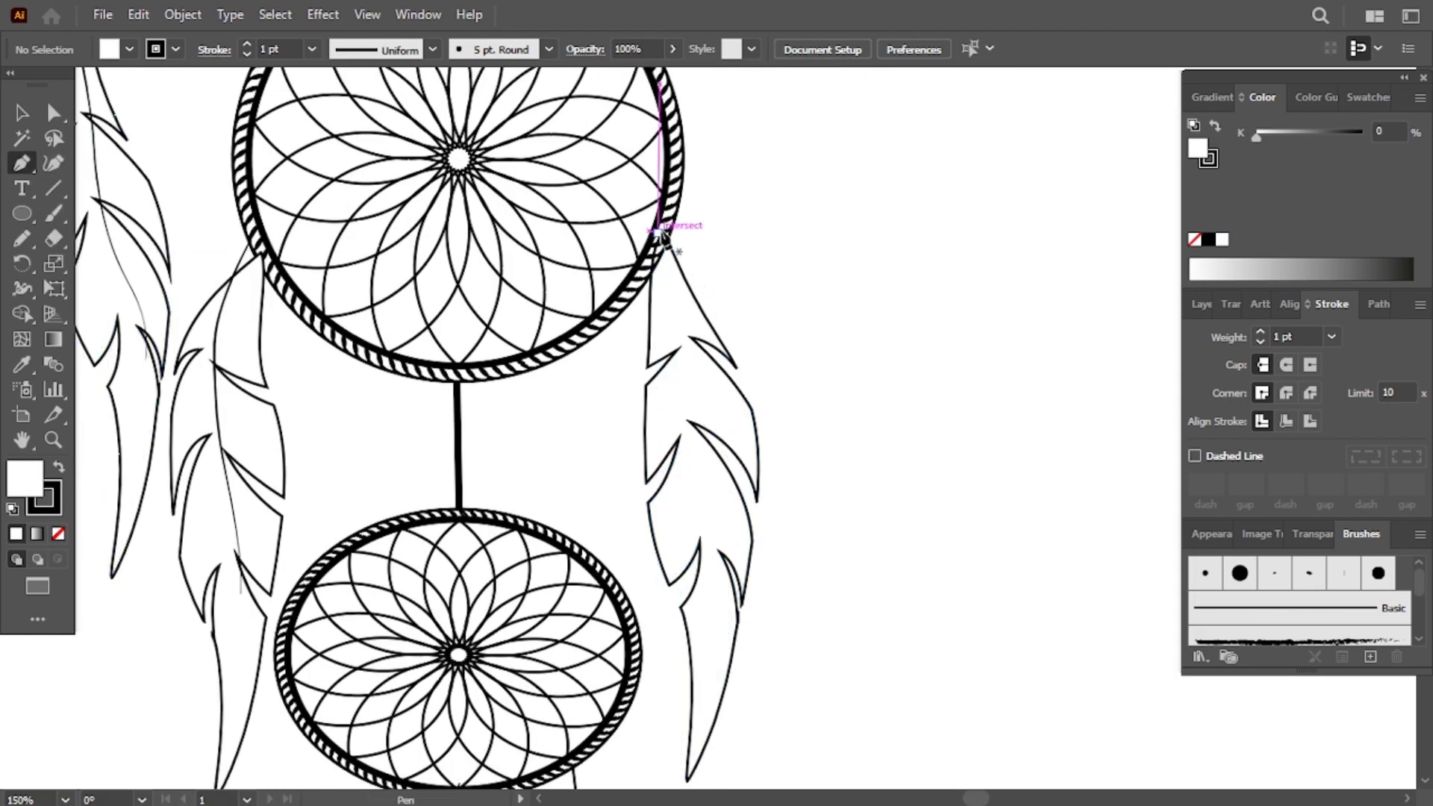
left_click(664, 252)
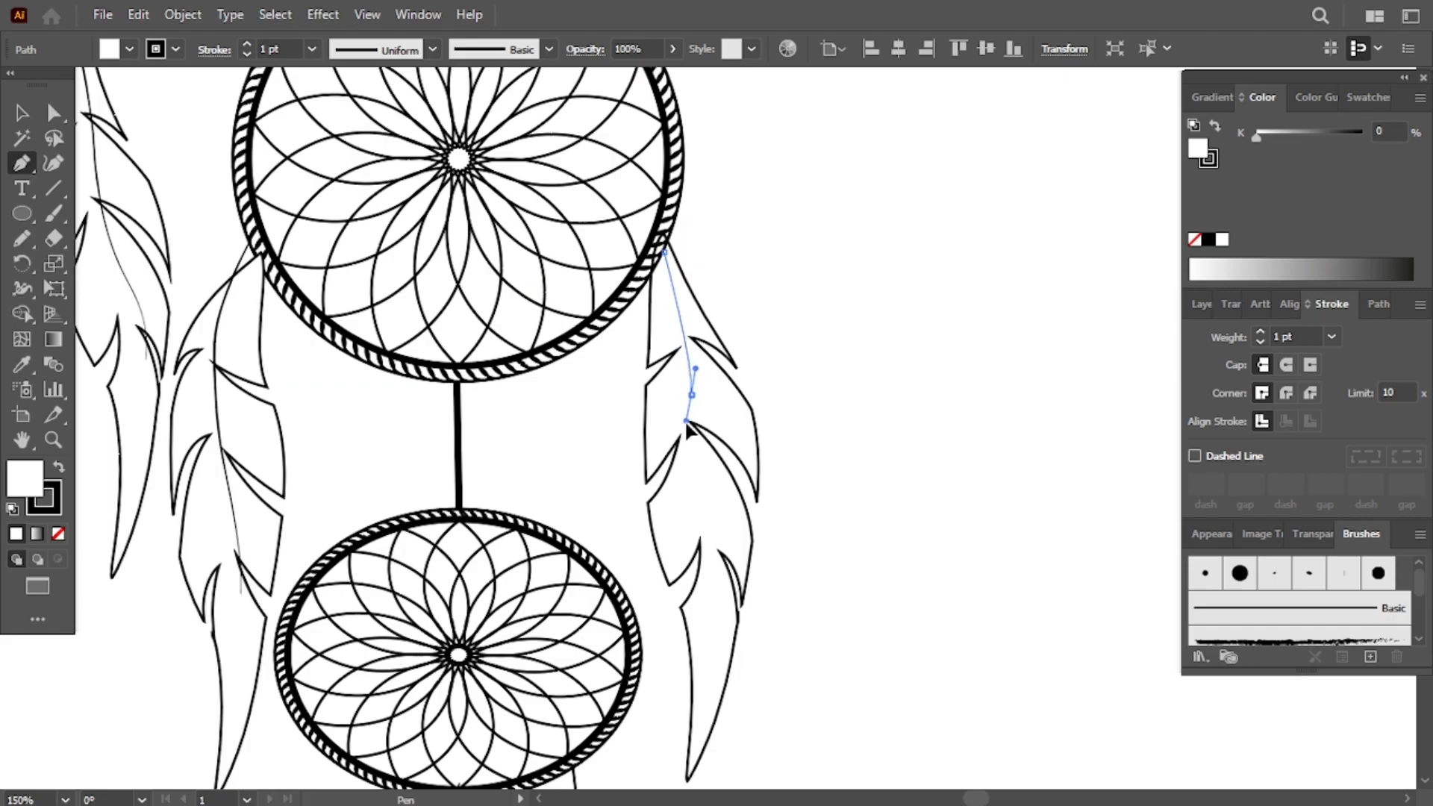
left_click_drag(689, 423, 693, 449)
right_click(714, 568)
left_click(709, 603)
right_click(708, 603)
left_click(708, 649)
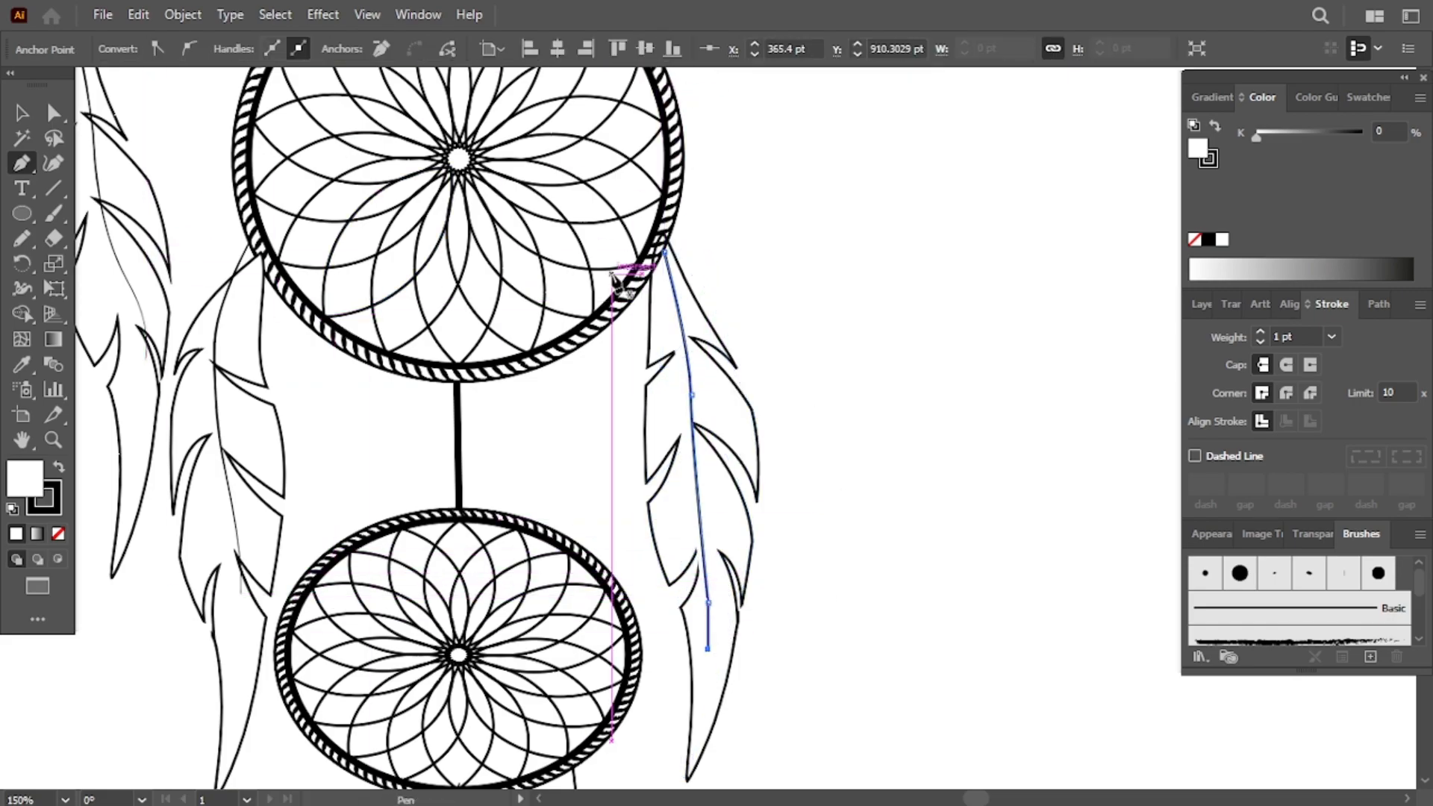
- Apply a variable width profile to the new feather shaft
left_click(979, 302)
left_click(689, 374)
left_click(366, 54)
left_click(367, 214)
- Adjust the anchors of the left feather's shaft under the middle ring so it meets the ring
left_click(242, 333)
left_click_drag(243, 333, 214, 345)
right_click(200, 302)
left_click(281, 484)
left_click(298, 410)
left_click(338, 433)
left_click(232, 491)
left_click(234, 542)
left_click_drag(241, 614, 230, 619)
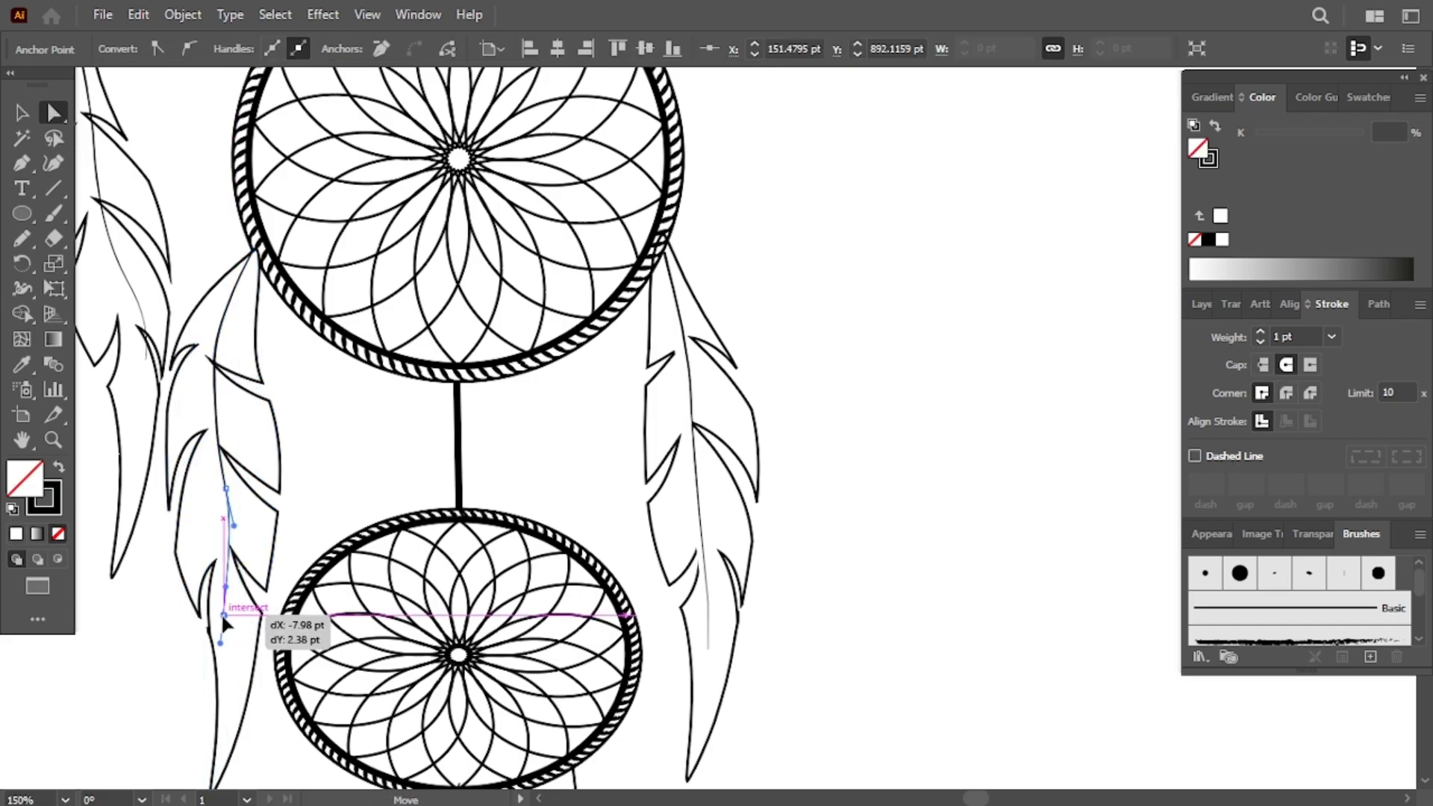
scroll(761, 231, "up", 3)
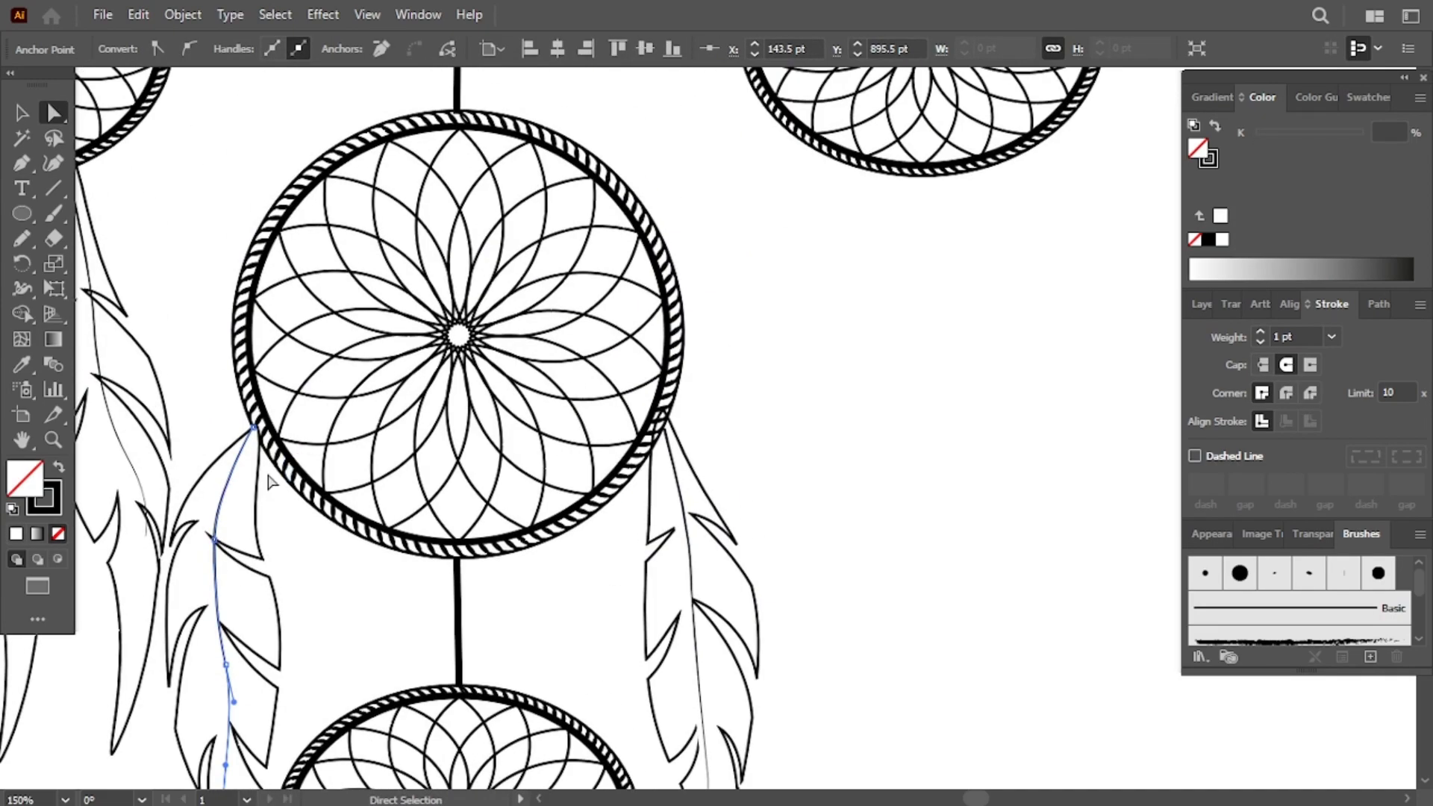
left_click(755, 223)
left_click(318, 366)
right_click(368, 310)
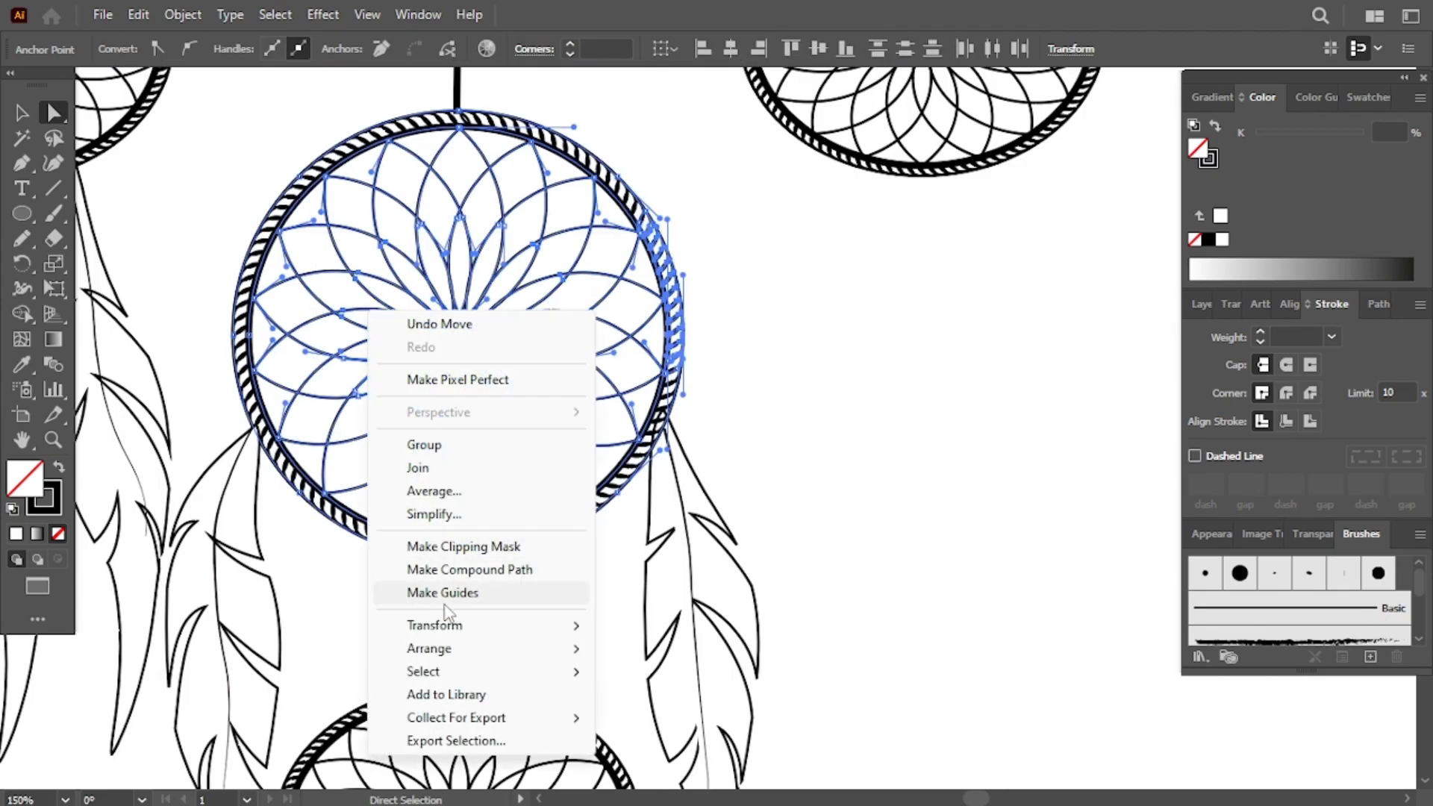
left_click(848, 435)
- Stretch the left feather under the lowest ring so its top reaches the ring
scroll(848, 435, "down", 10)
scroll(848, 435, "up", 6)
scroll(848, 435, "down", 9)
scroll(736, 409, "left", 2)
scroll(480, 463, "up", 2)
left_click(455, 456)
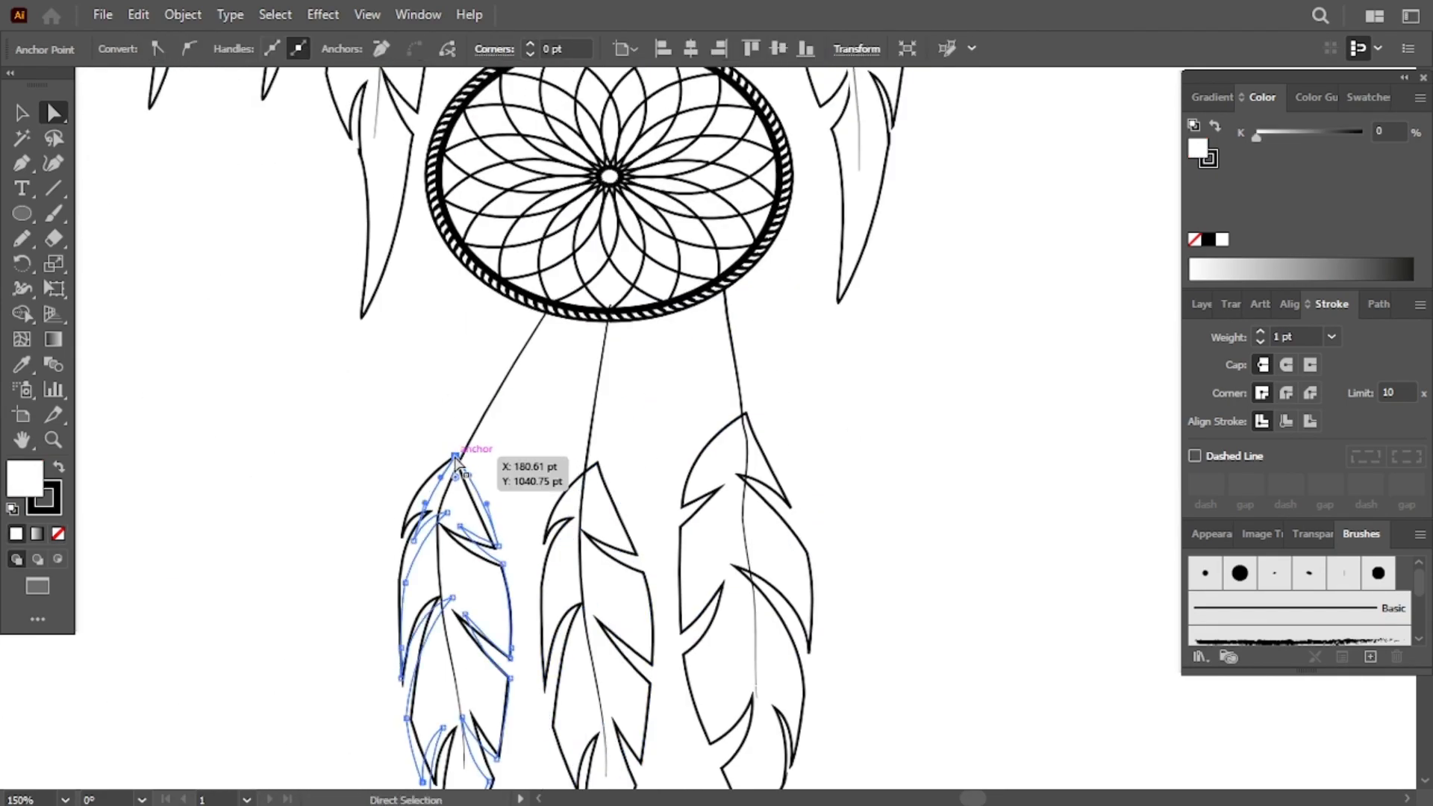
left_click_drag(455, 457, 536, 300)
scroll(536, 300, "down", 8)
left_click_drag(456, 410, 426, 495)
- Stretch the middle feather under the lowest ring up to the ring and extend its bottom
scroll(425, 495, "up", 8)
left_click_drag(597, 438, 609, 295)
scroll(609, 300, "down", 5)
left_click_drag(598, 545, 622, 739)
scroll(626, 747, "up", 6)
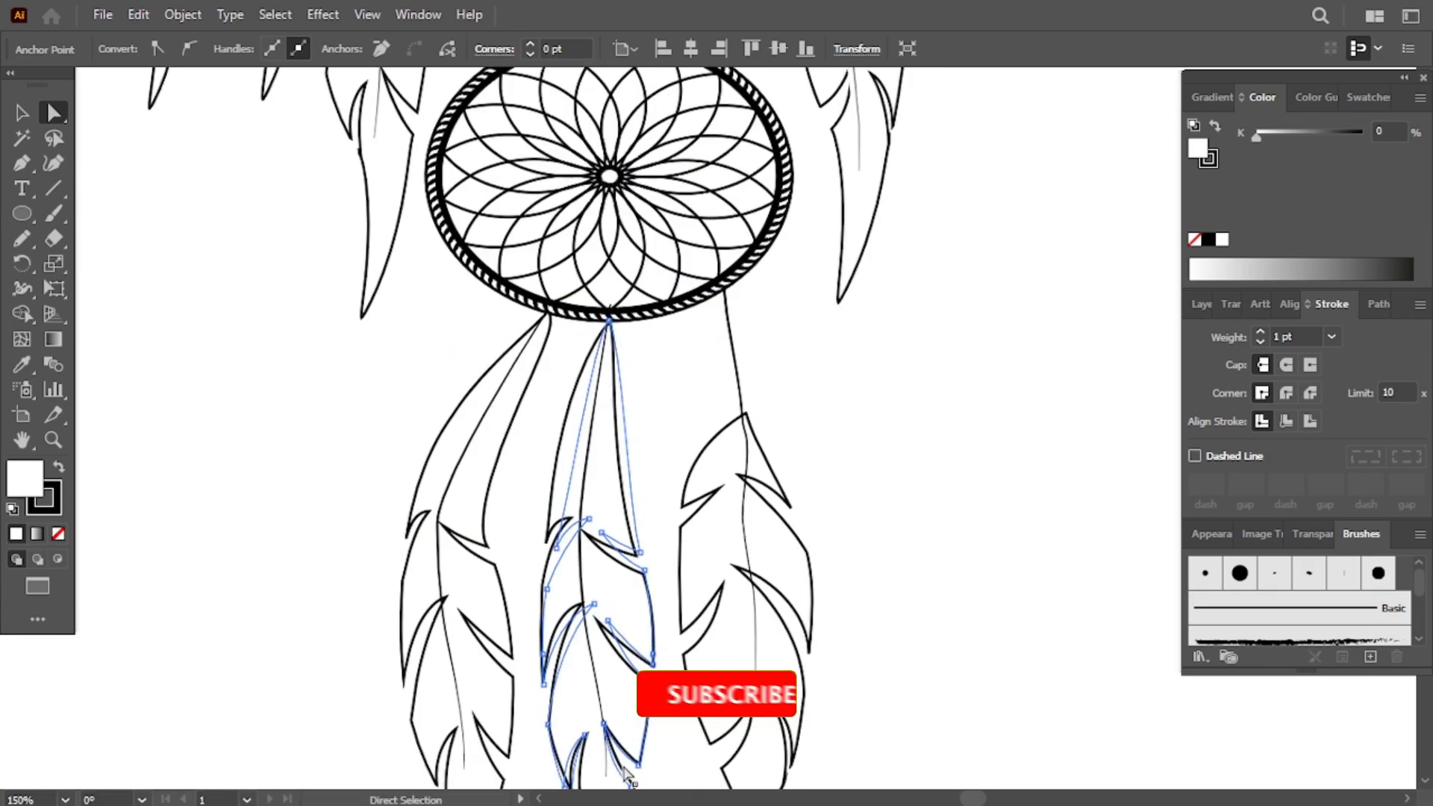
- Stretch the right feather under the lowest ring up to the ring and nudge its shaft into place
left_click_drag(748, 444, 725, 321)
scroll(725, 321, "down", 8)
left_click_drag(746, 425, 804, 516)
scroll(804, 516, "up", 8)
left_click_drag(747, 477, 724, 316)
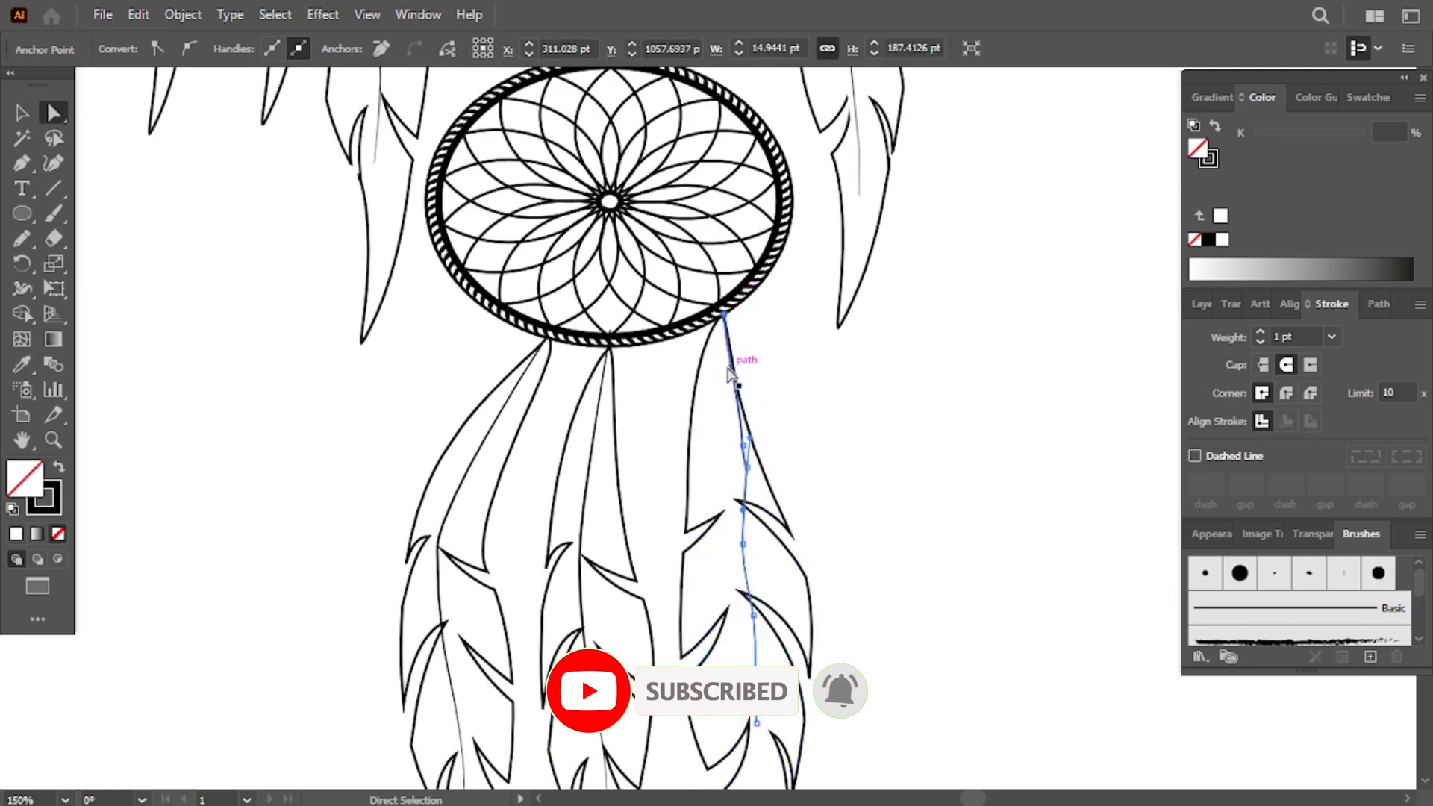
key("v")
left_click_drag(738, 425, 727, 426)
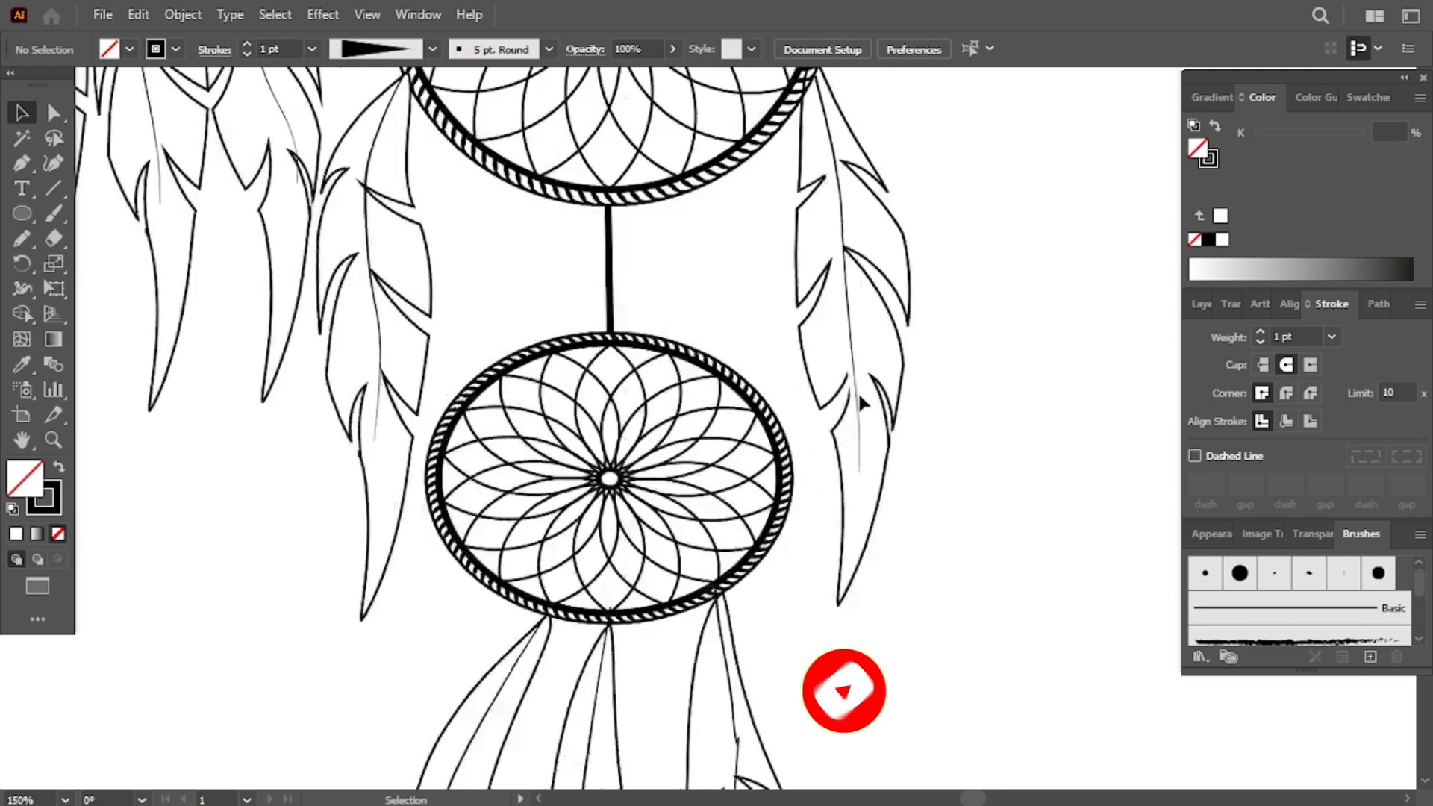
- Reposition the rightmost feather under the left ring with the Selection tool
scroll(857, 391, "up", 2)
scroll(857, 392, "right", 3)
left_click_drag(91, 221, 436, 357)
left_click(436, 359)
left_click_drag(435, 416, 445, 418)
left_click(444, 401)
left_click(378, 405)
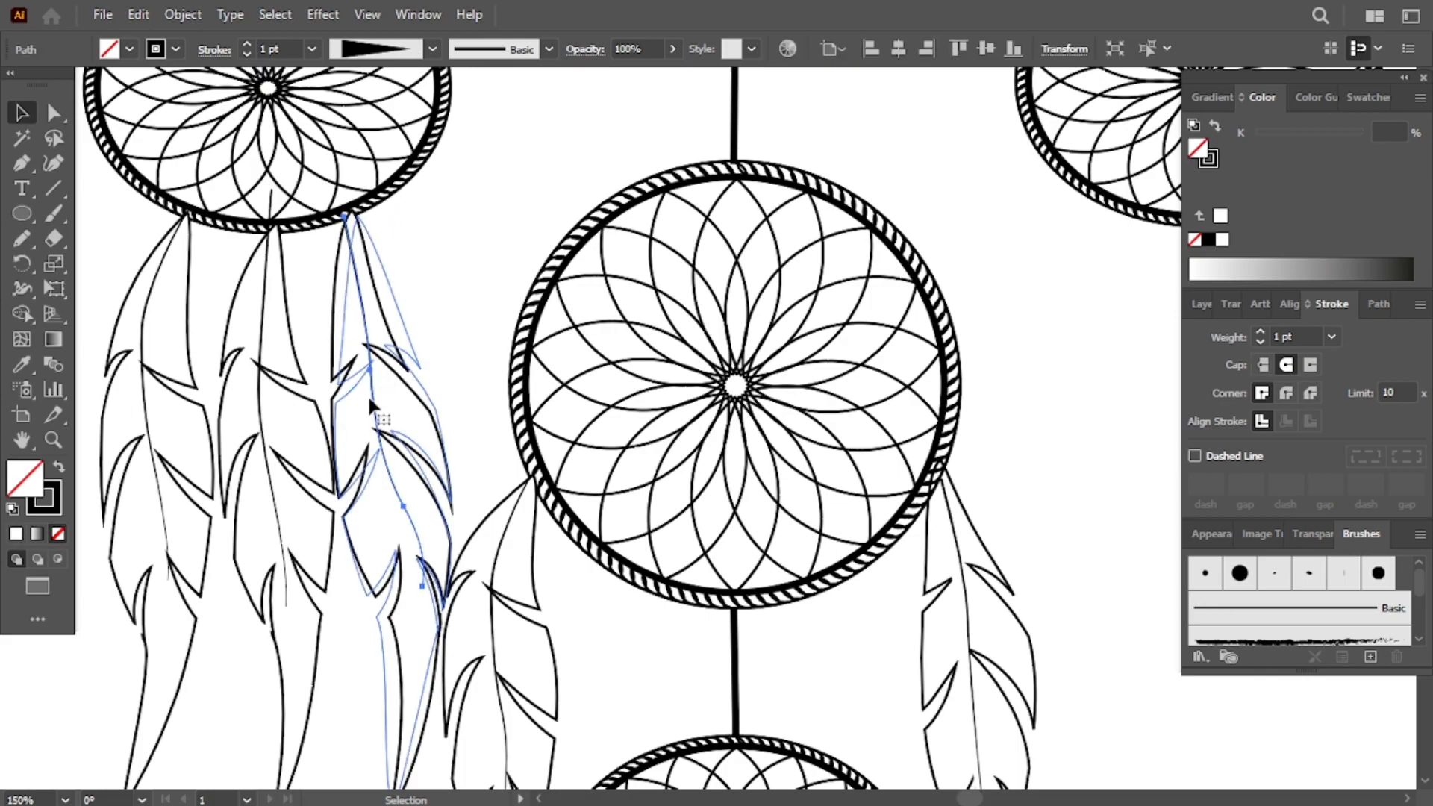
left_click(433, 160)
right_click(360, 132)
mouse_move(559, 400)
left_click(451, 243)
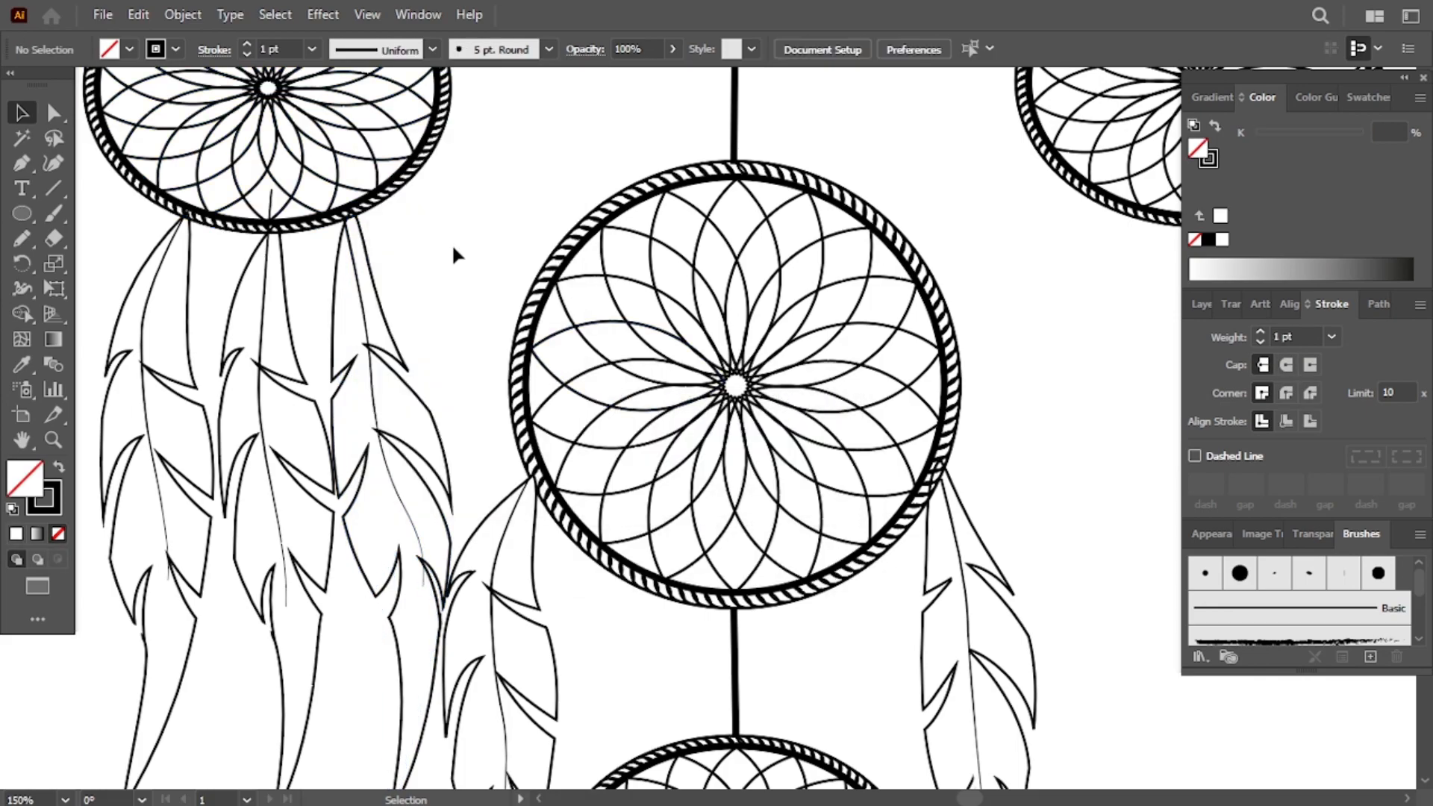
left_click(265, 304)
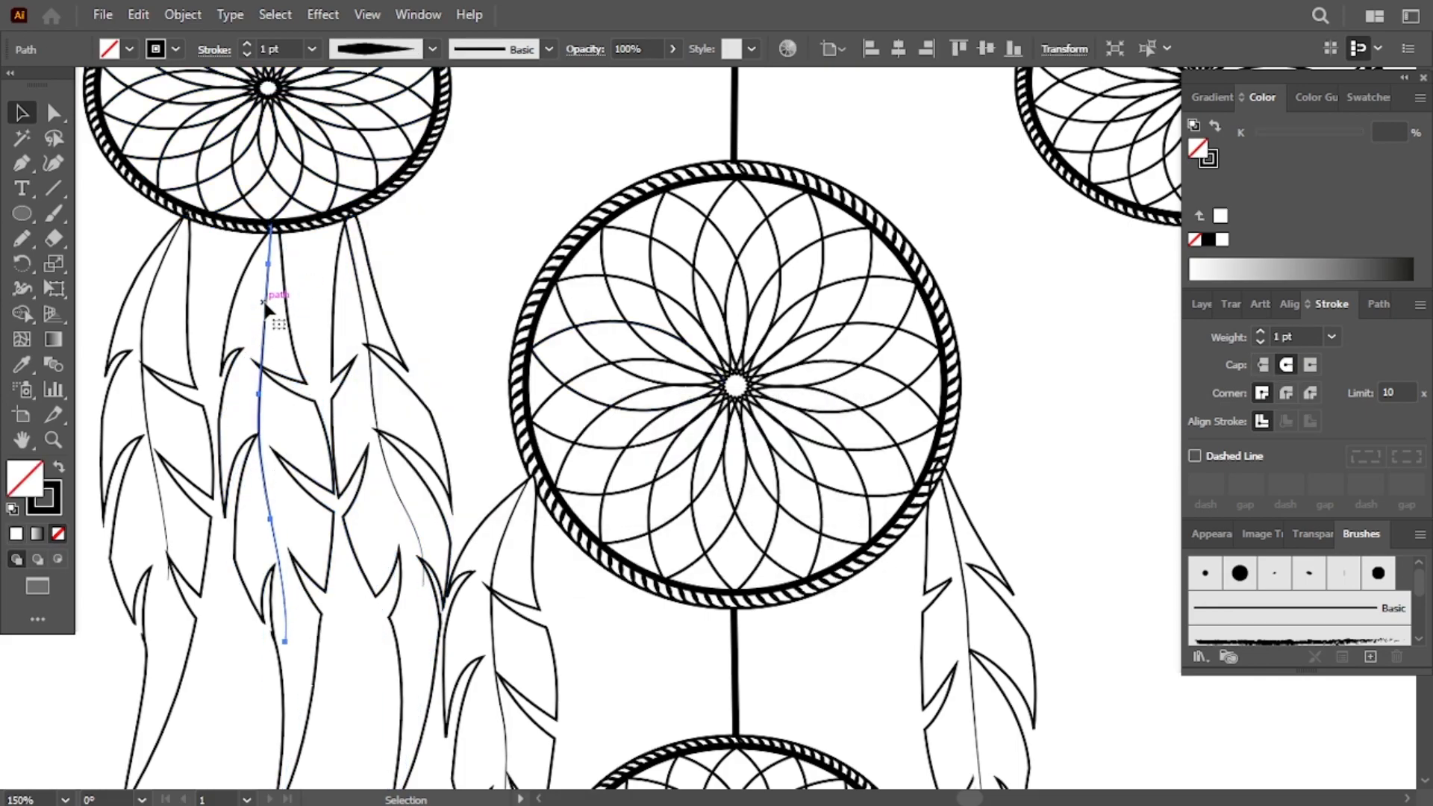
scroll(518, 166, "right", 10)
scroll(518, 167, "left", 6)
key("ctrl+minus")
key("ctrl+minus")
key("ctrl+minus")
key("ctrl+minus")
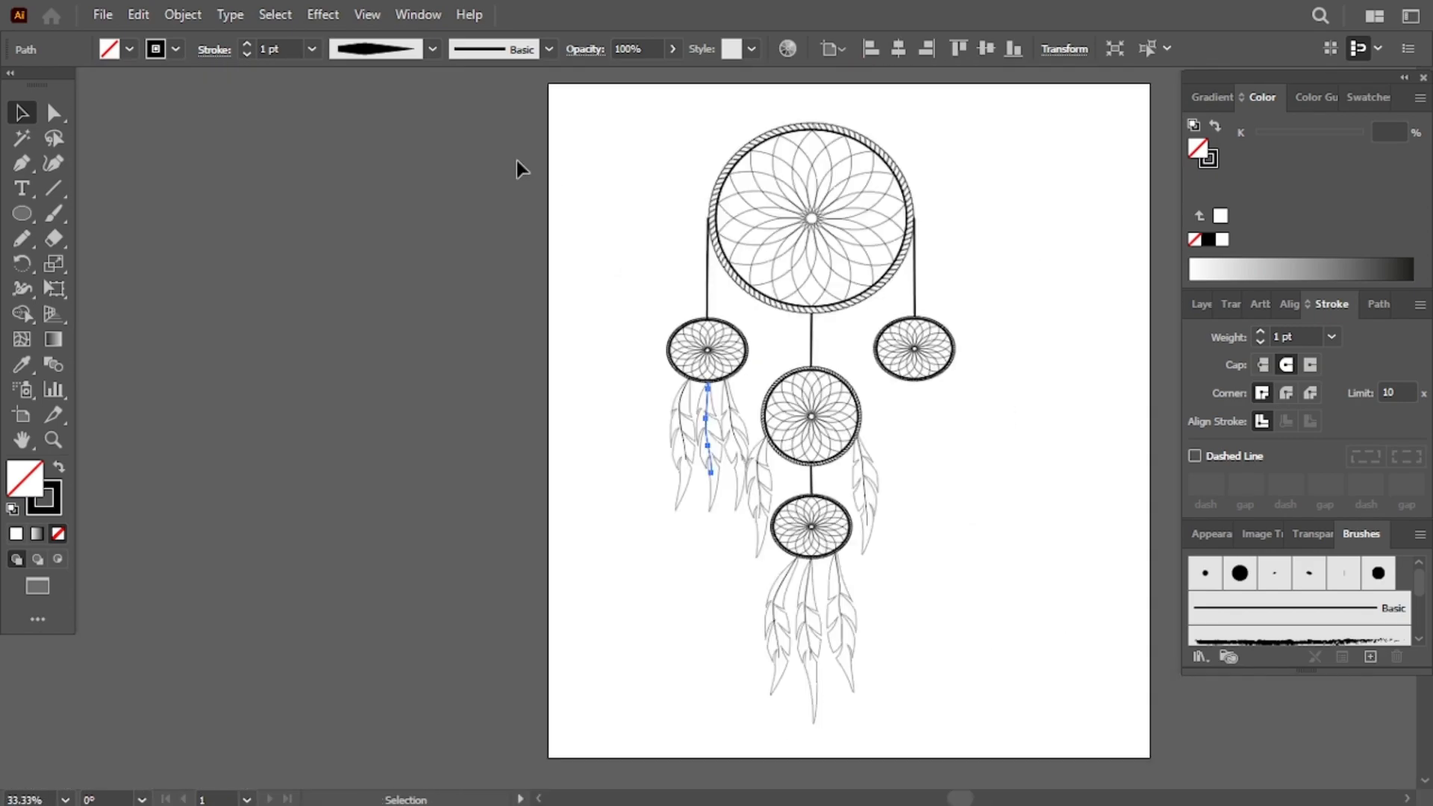
- Copy the group of feathers under the left ring to hang under the right ring
scroll(714, 313, "right", 3)
left_click(423, 394)
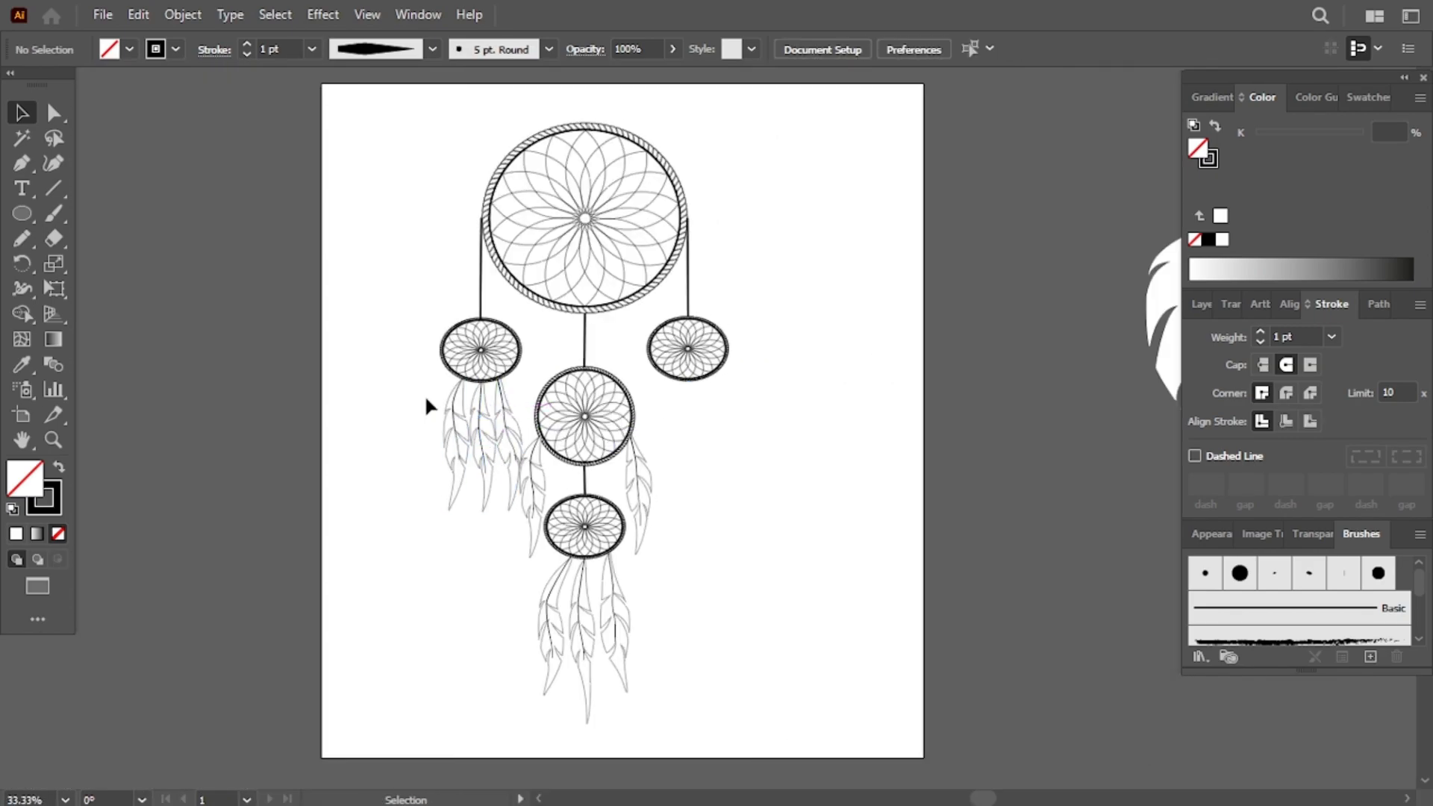
left_click(512, 412)
left_click_drag(512, 419, 717, 413)
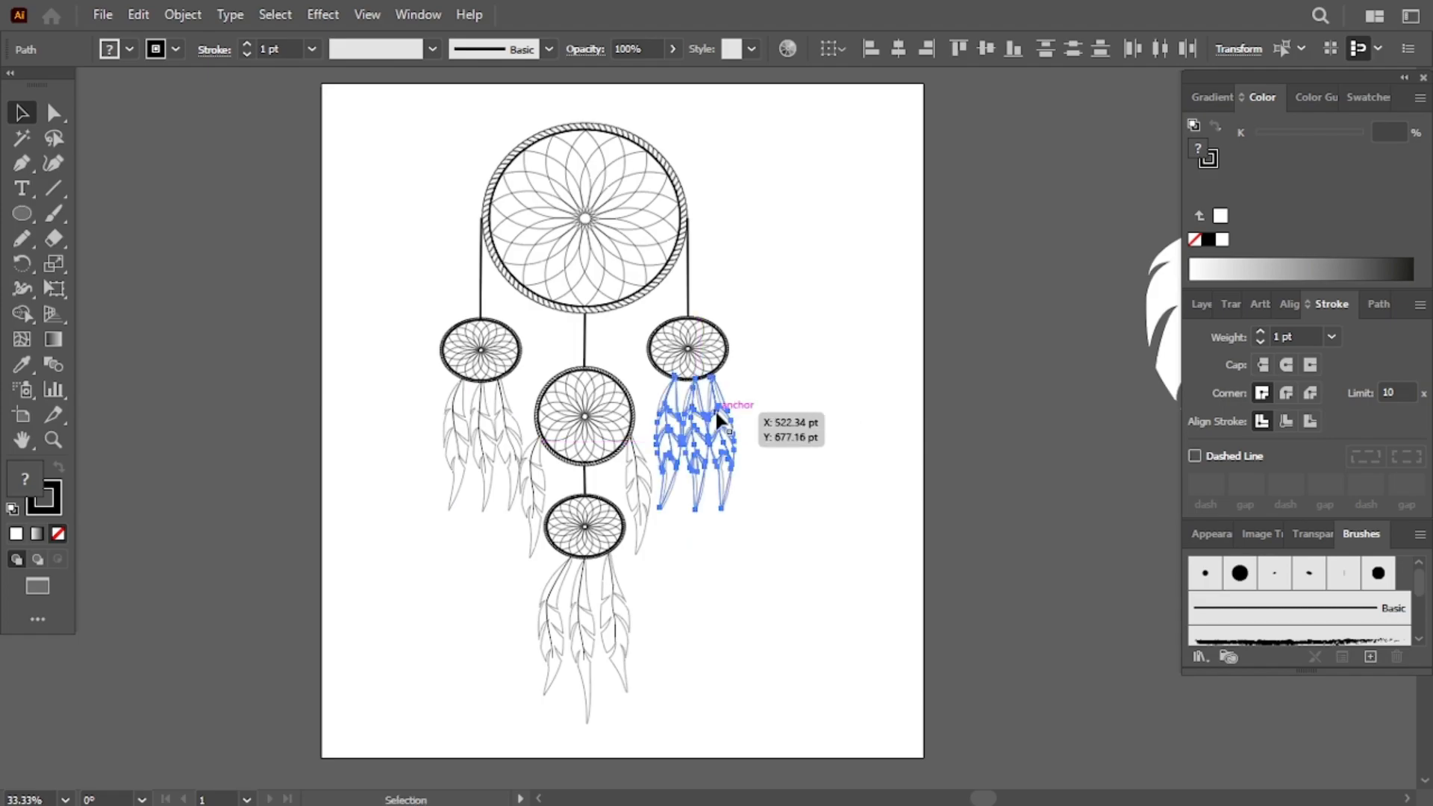
left_click(769, 402)
- Apply a vertical Flag warp to the feather right of the middle ring with bend -52%, horizontal 37%, vertical -17%
left_click(635, 471)
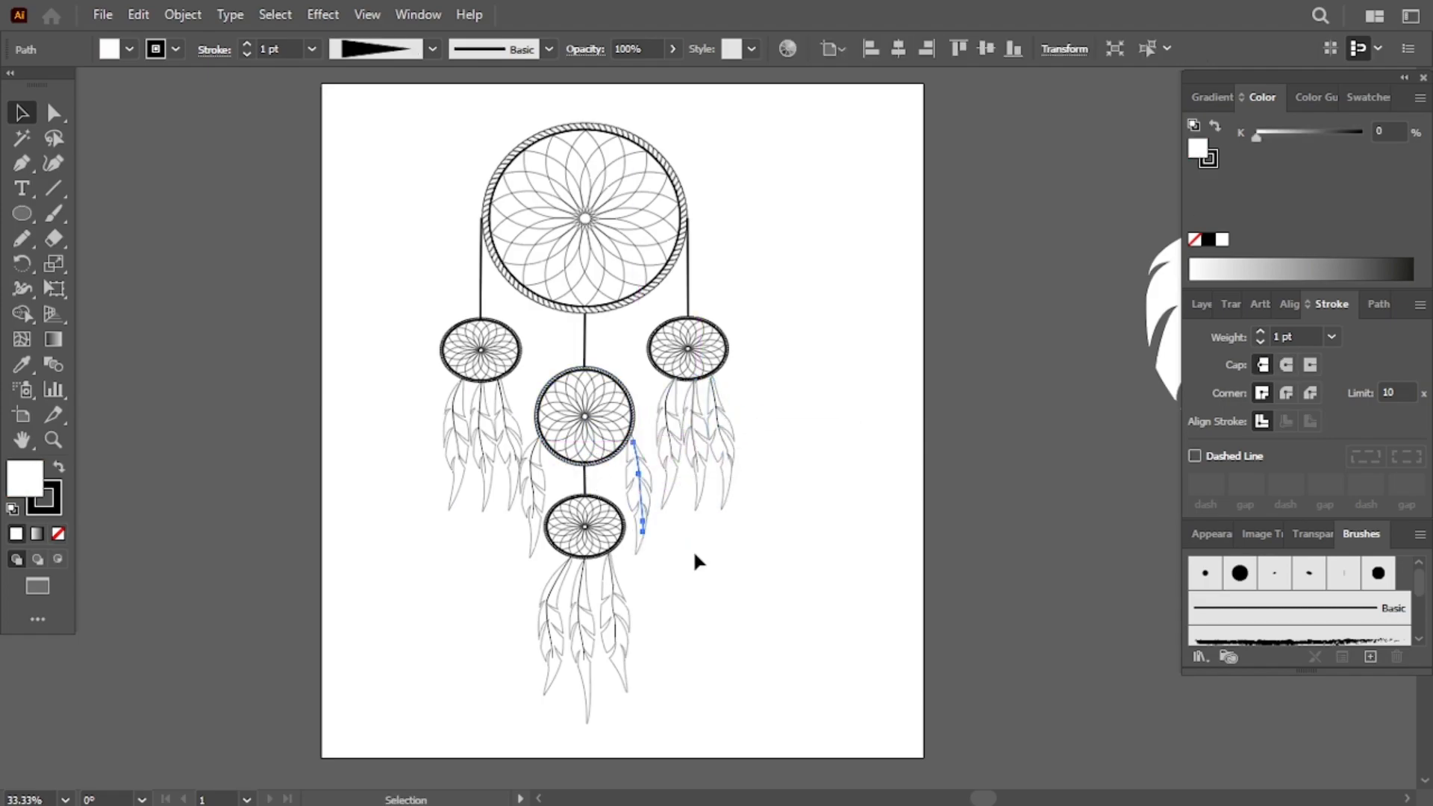
left_click(323, 14)
mouse_move(463, 286)
left_click(592, 450)
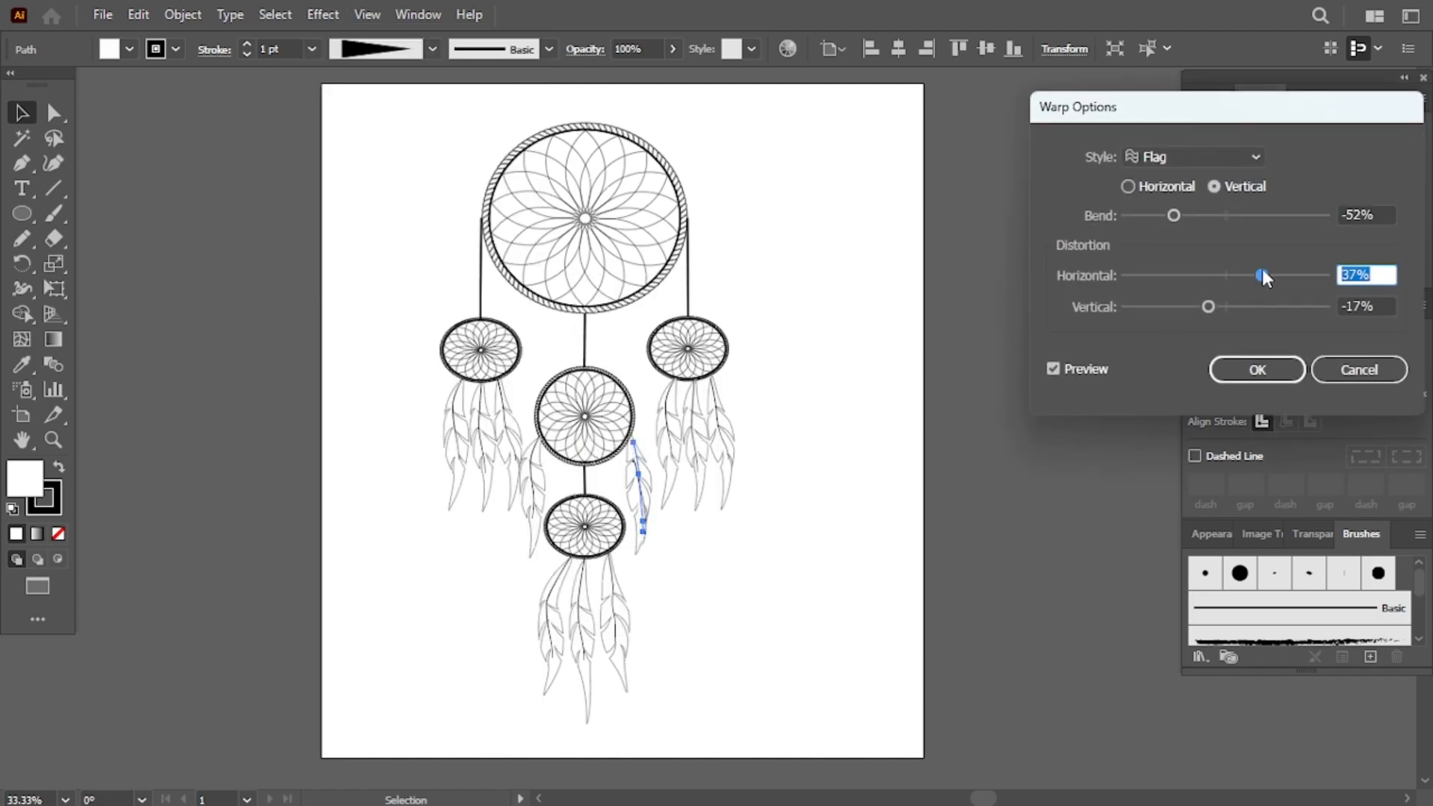
left_click(1256, 370)
left_click(898, 579)
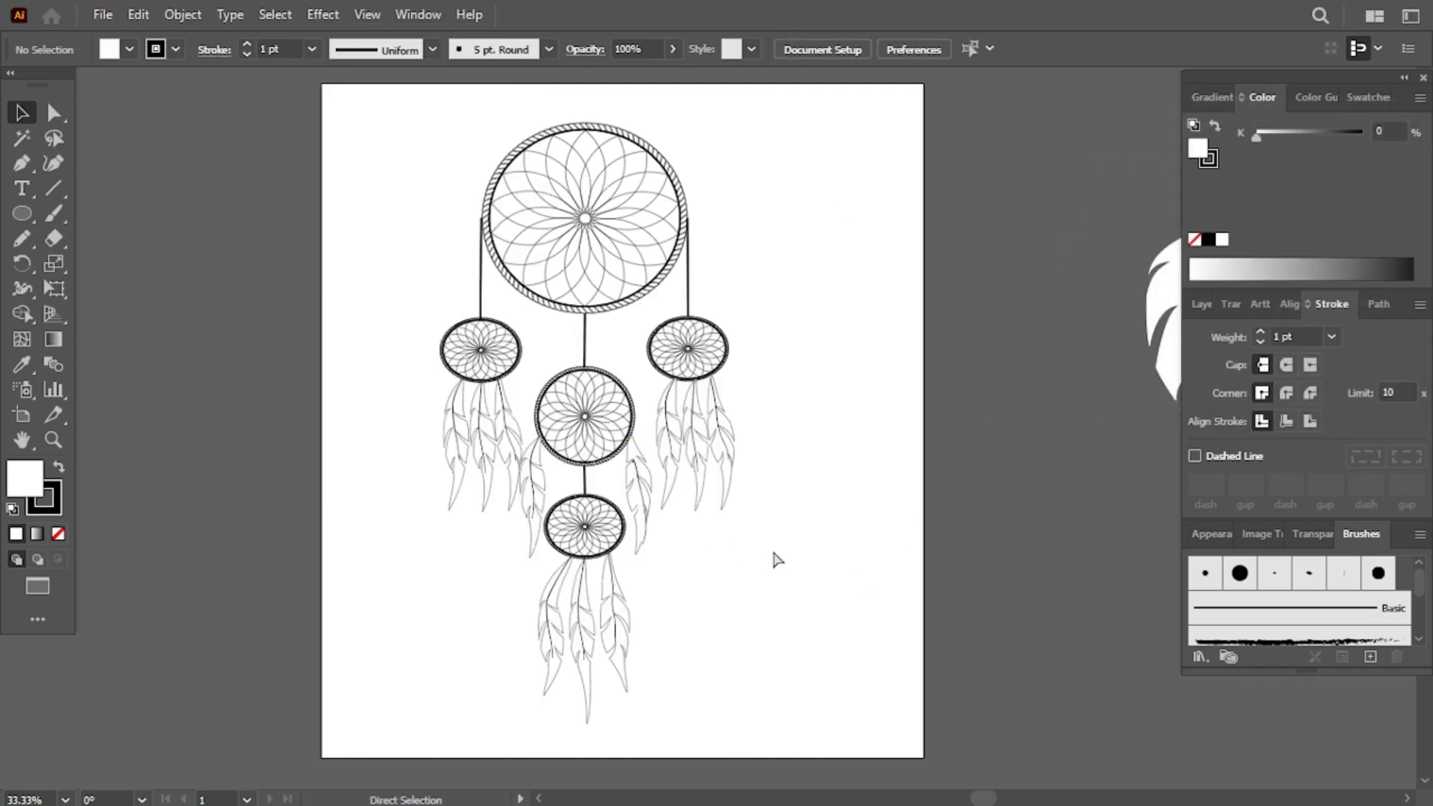
- Move the warped feather up toward the middle ring and set its fill to none
key("ctrl+1")
left_click(499, 552)
left_click_drag(499, 552, 490, 485)
left_click(58, 535)
left_click(638, 753)
mouse_move(749, 543)
left_mouse_down()
mouse_move(745, 521)
mouse_move(743, 534)
left_mouse_up()
left_click(845, 518)
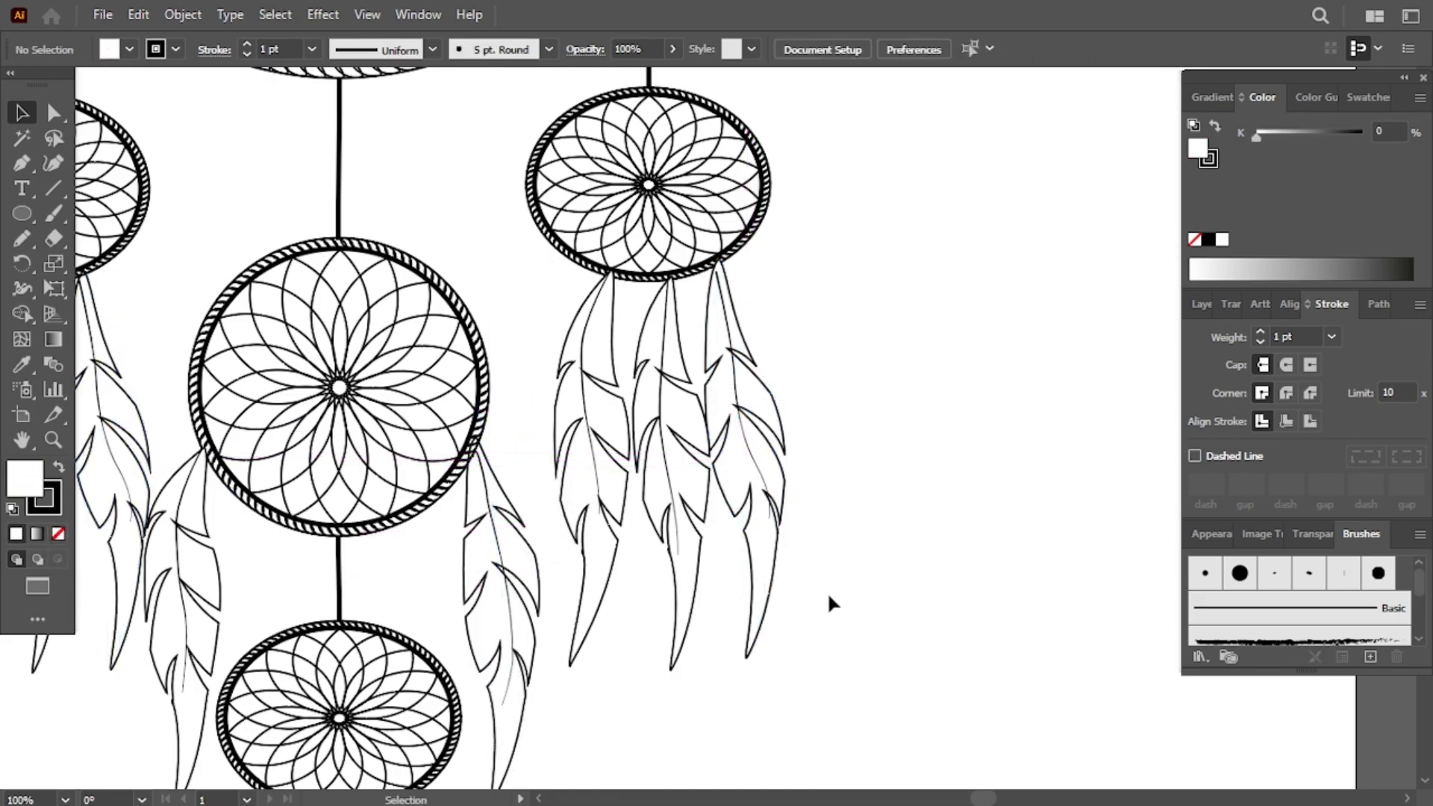
- Draw a small black-filled circle bead on the line hanging the left ring
scroll(710, 781, "left", 5)
scroll(710, 781, "down", 3)
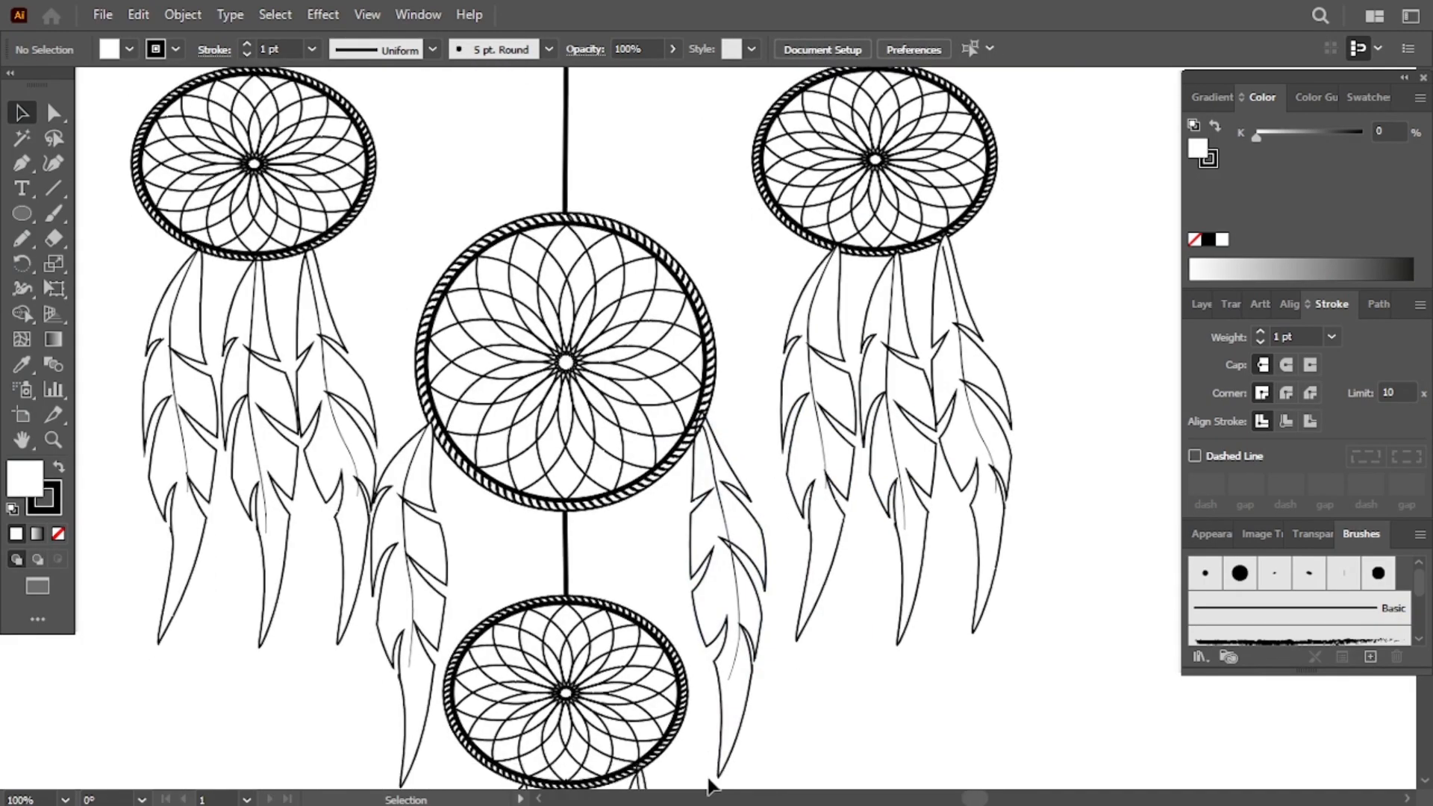
scroll(710, 781, "up", 2)
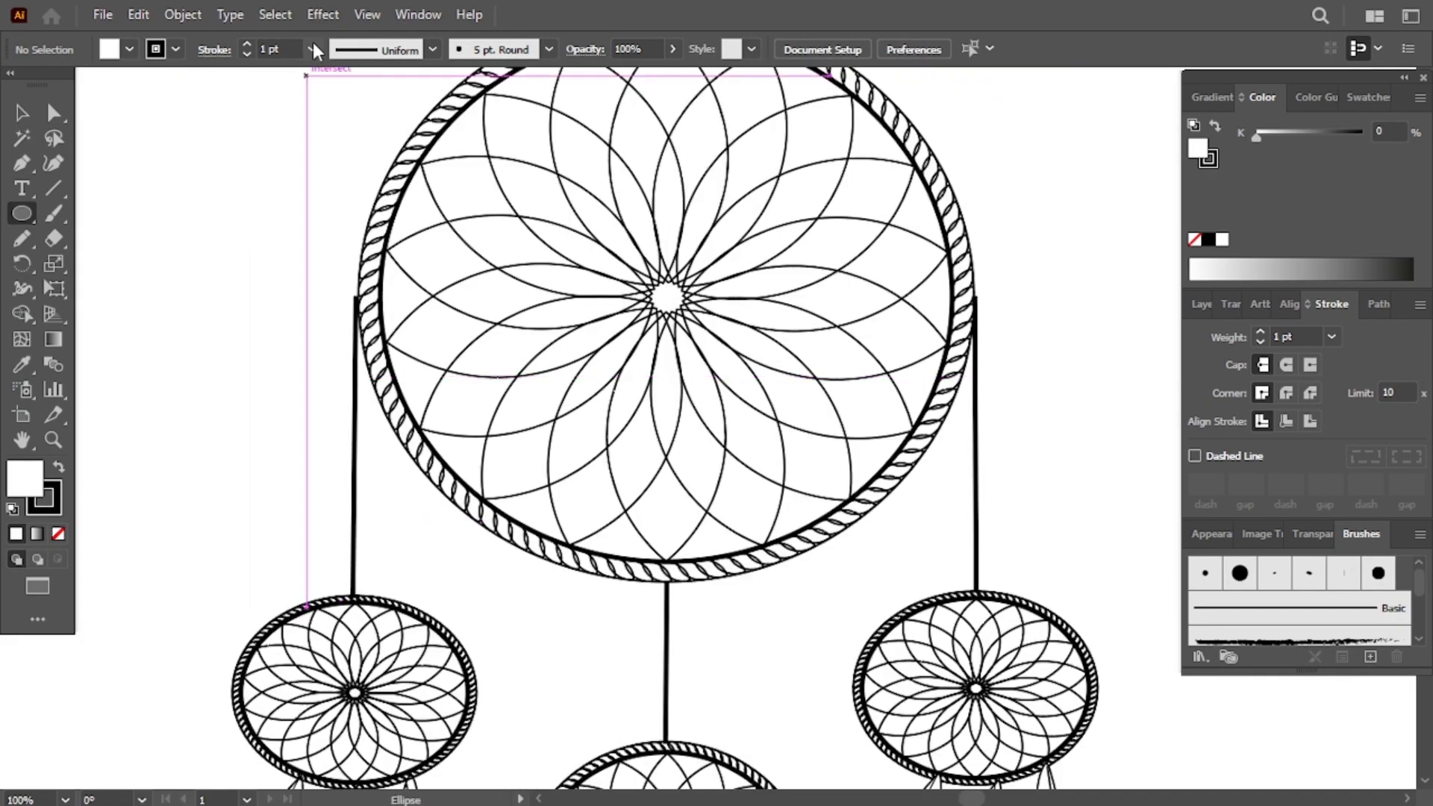
left_click(312, 82)
left_click(765, 424)
left_click_drag(344, 542, 364, 566)
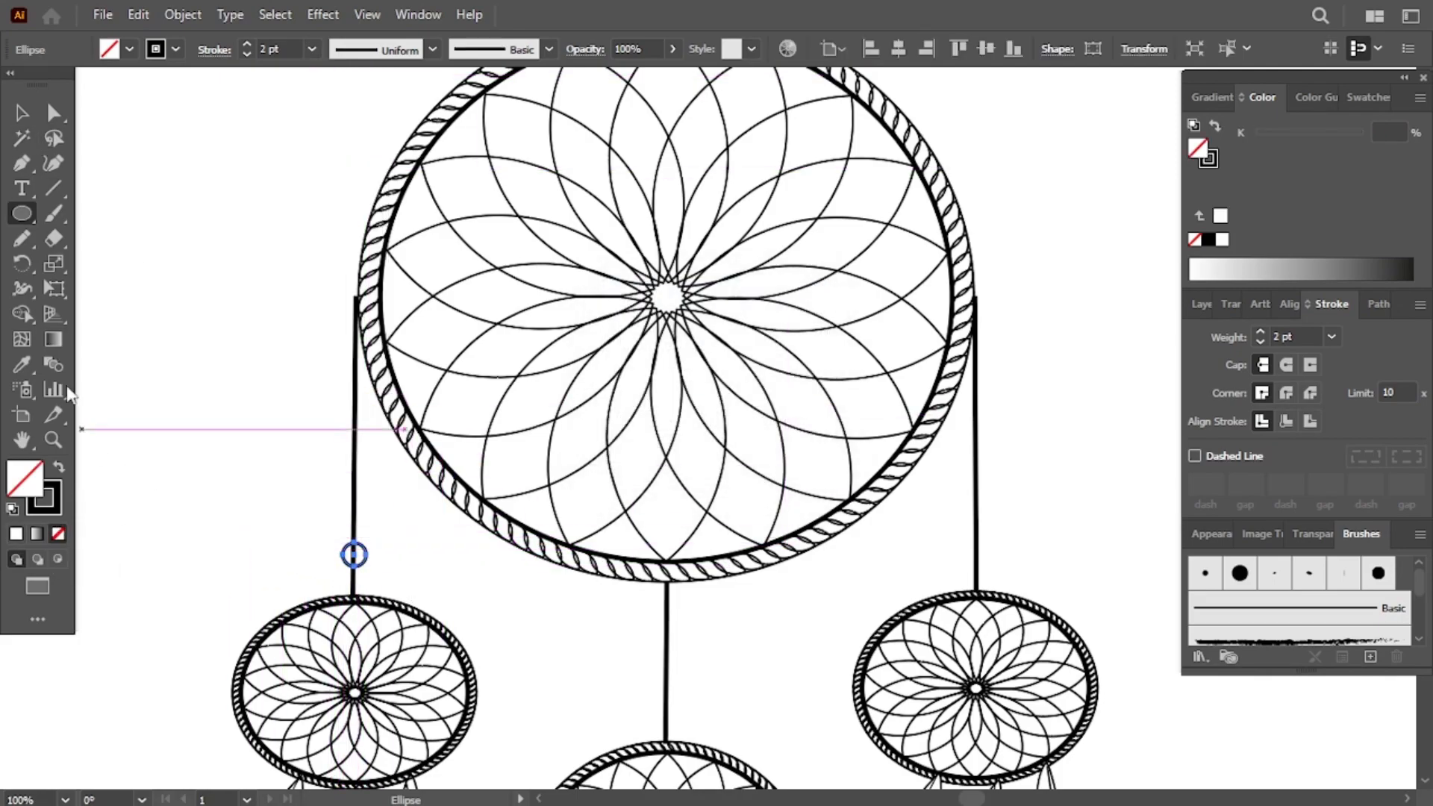
left_click(1207, 240)
left_click(21, 113)
- Copy the bead onto the middle, right and lowest hanging lines
scroll(400, 567, "down", 5)
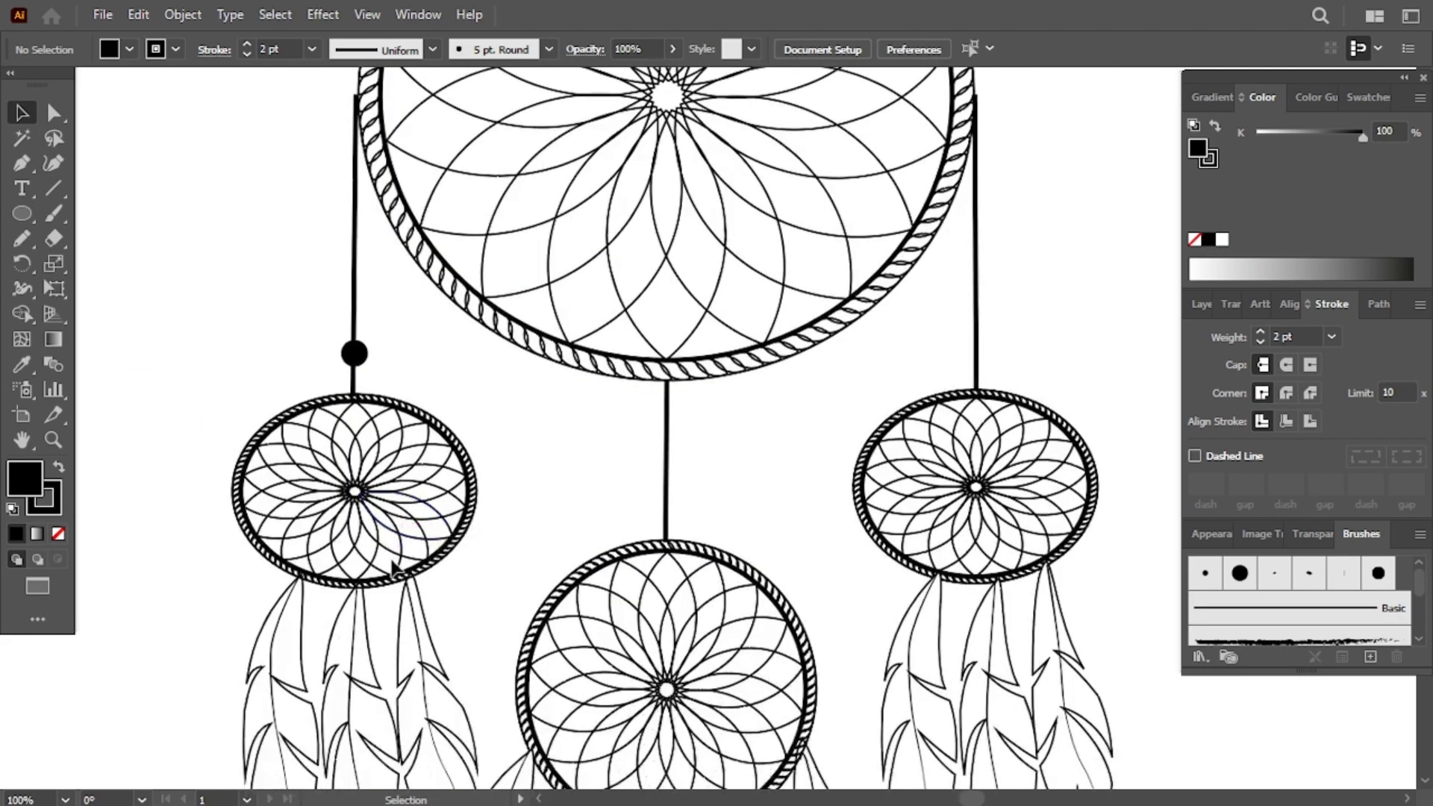
left_click(354, 328)
left_click_drag(354, 328, 680, 486)
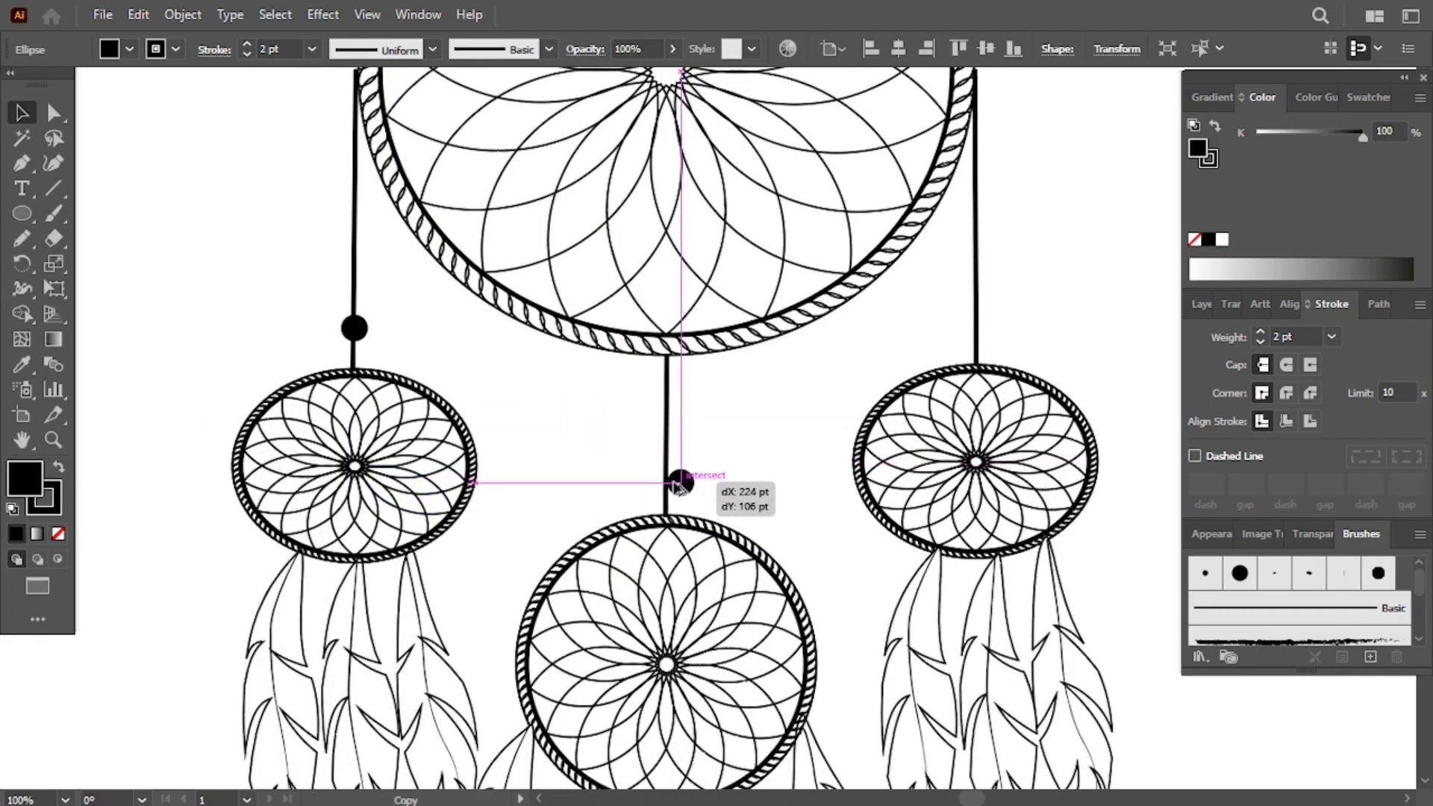
left_click_drag(979, 330, 978, 338)
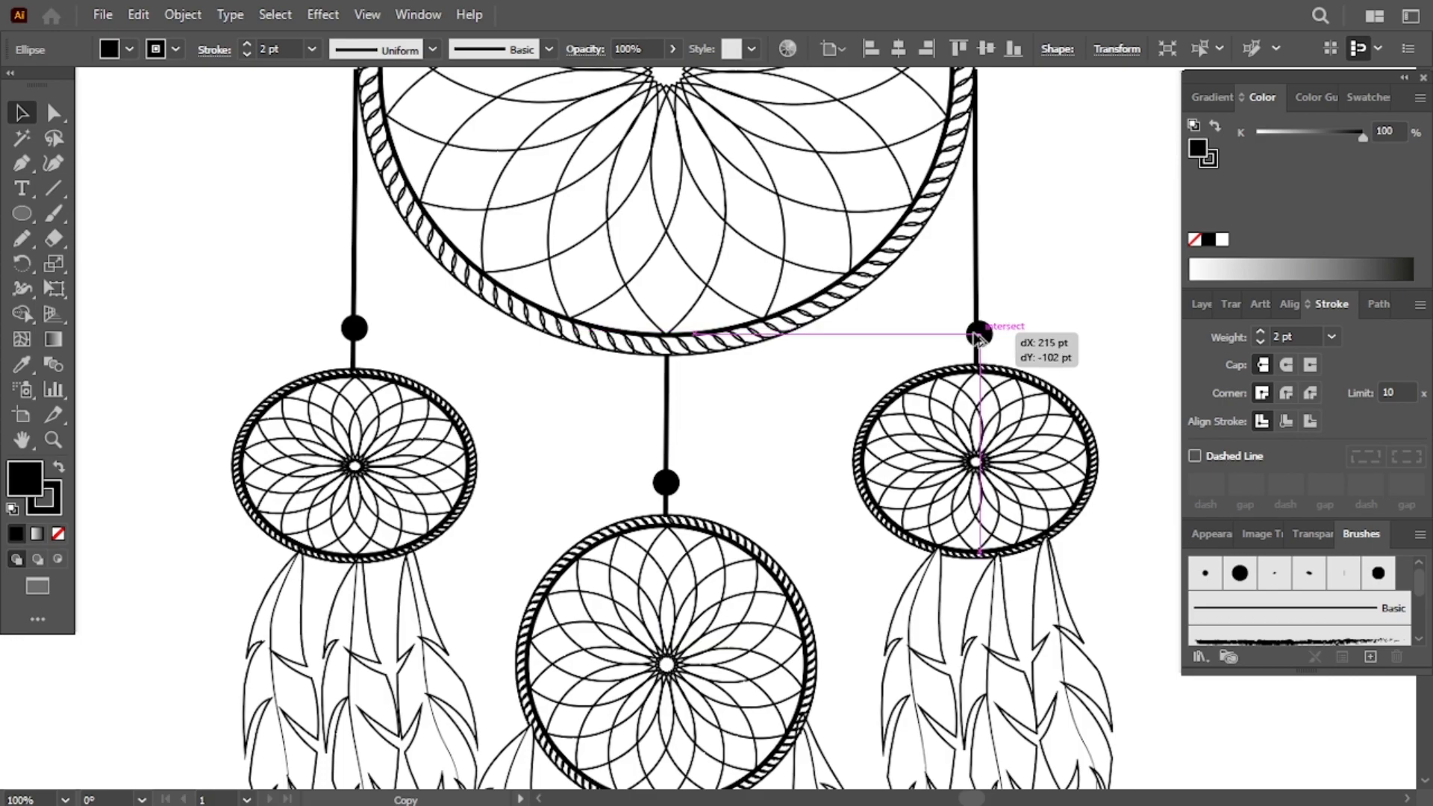
scroll(754, 327, "down", 5)
left_click_drag(665, 282, 669, 675)
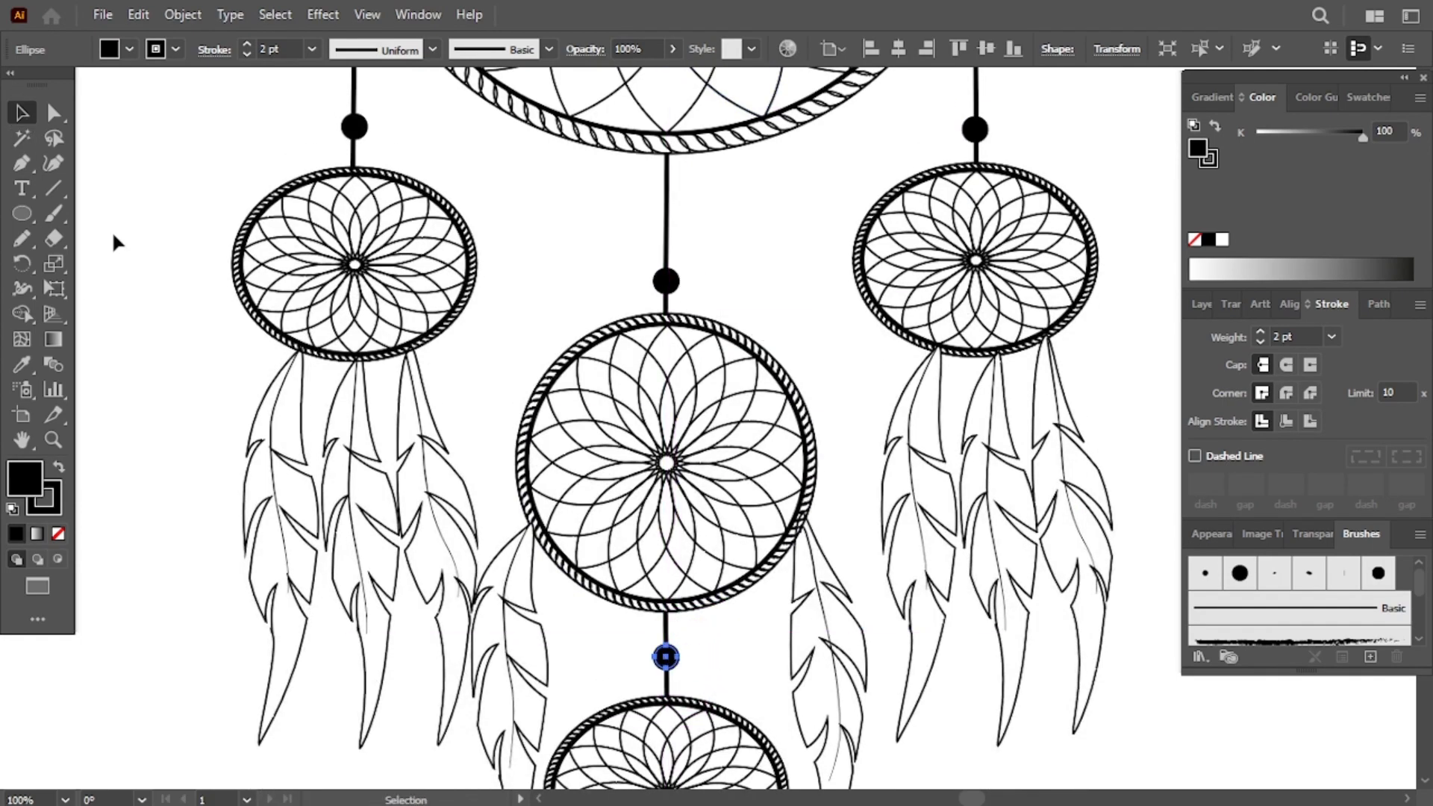
left_click(112, 232)
scroll(111, 232, "up", 10)
scroll(112, 232, "down", 5)
key("p")
key("ctrl+minus")
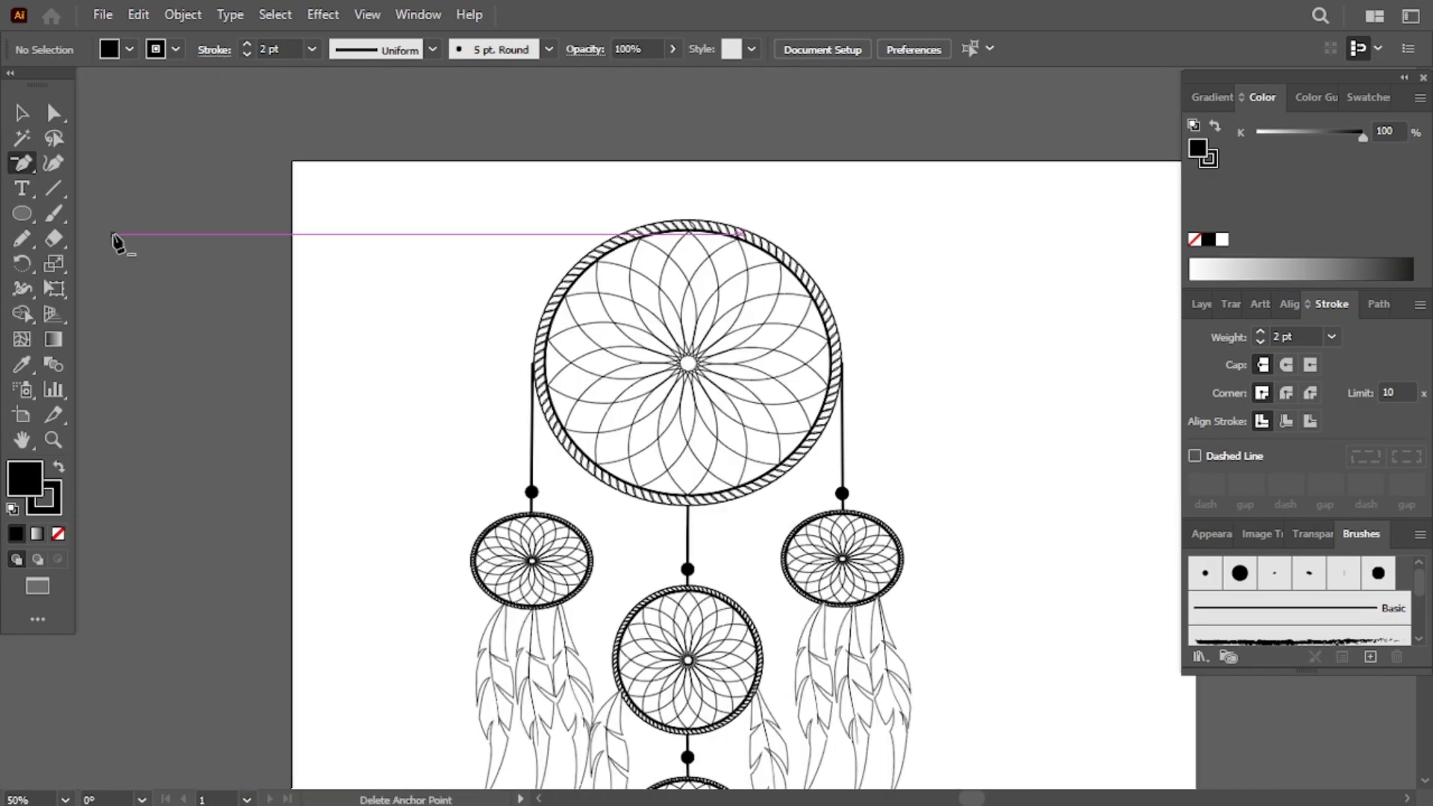